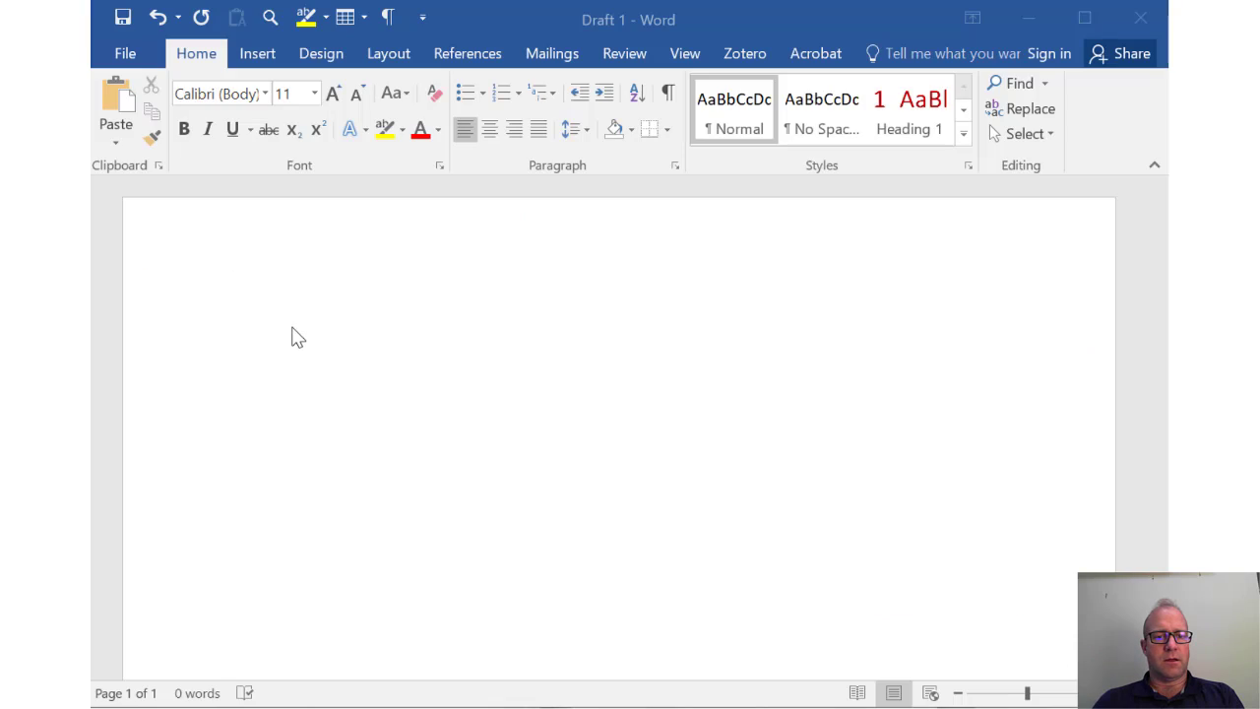
# Type the section titles Introduction, Methods, Results and Discussion, each on its own line.
pyautogui.click(295, 325)
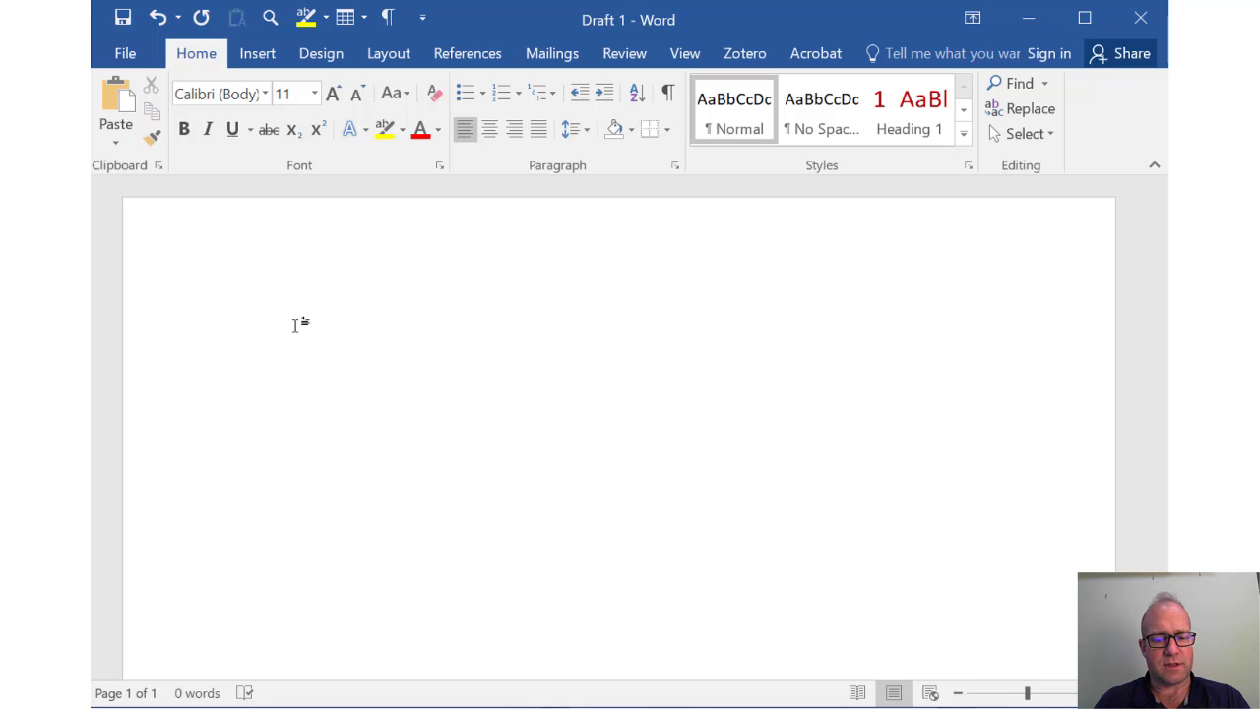
pyautogui.write('Intro')
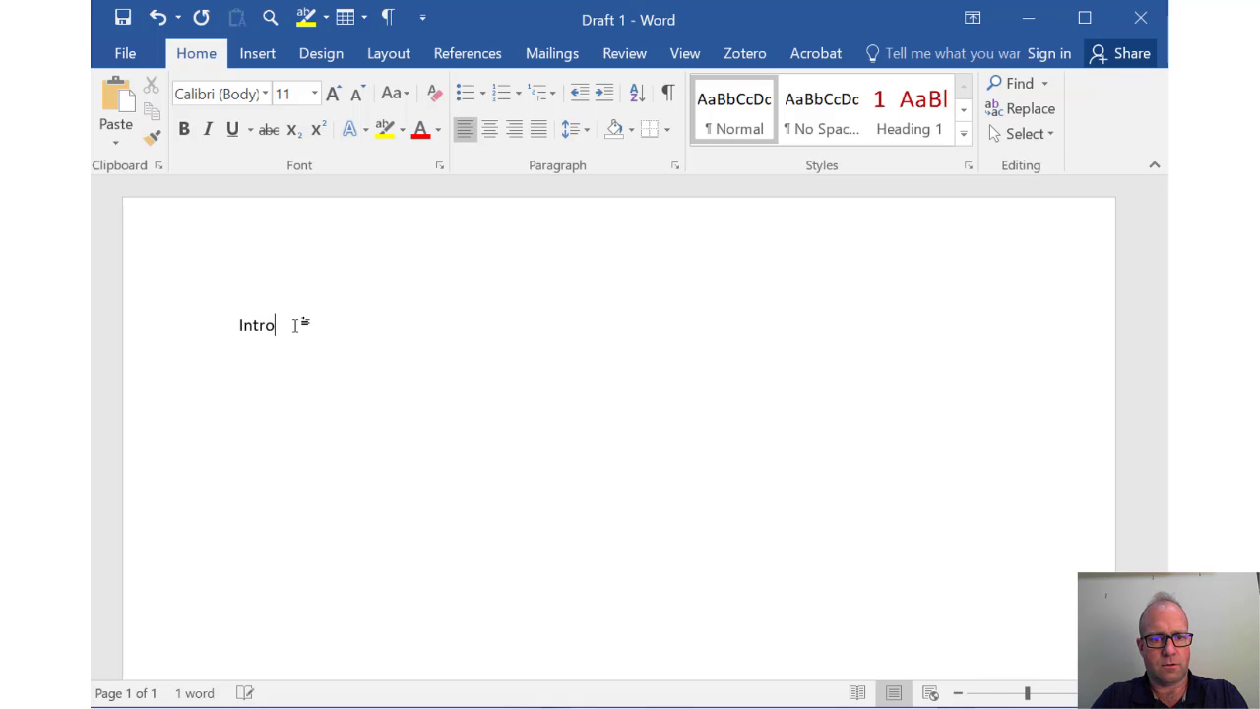
pyautogui.write('duction ')
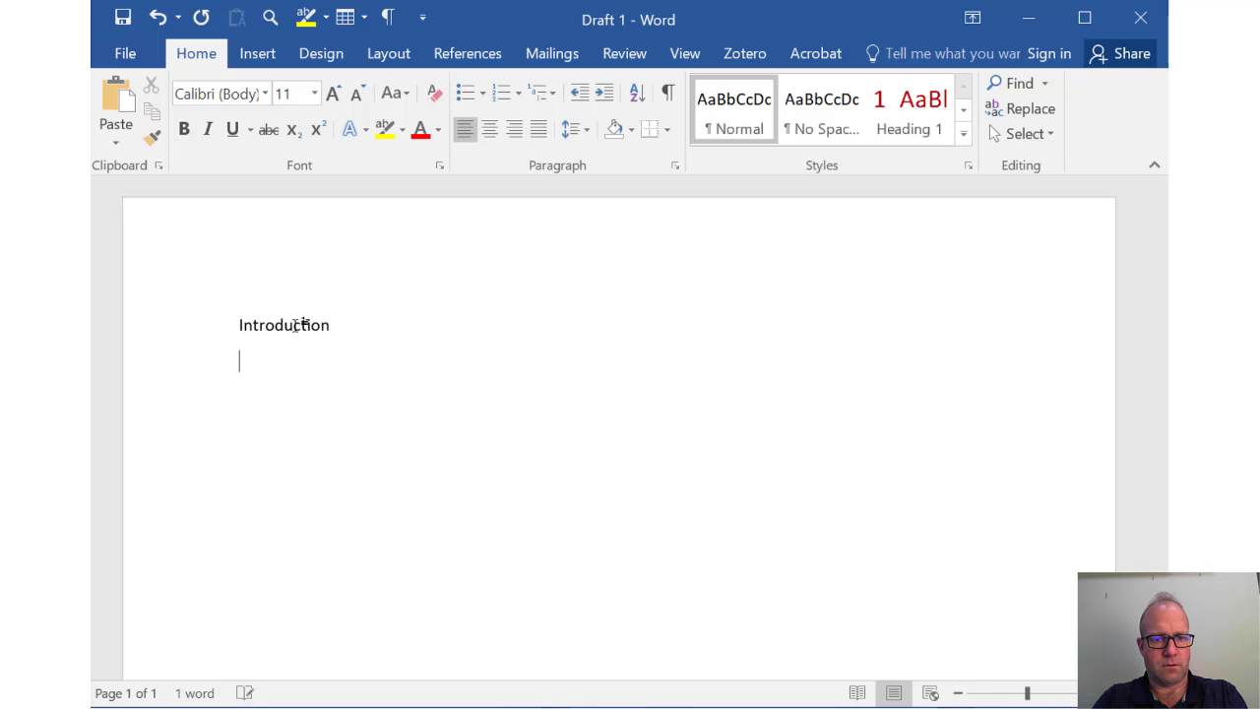
pyautogui.write('Methods')
pyautogui.press('Return')
pyautogui.write('Results')
pyautogui.press('Return')
pyautogui.write('D')
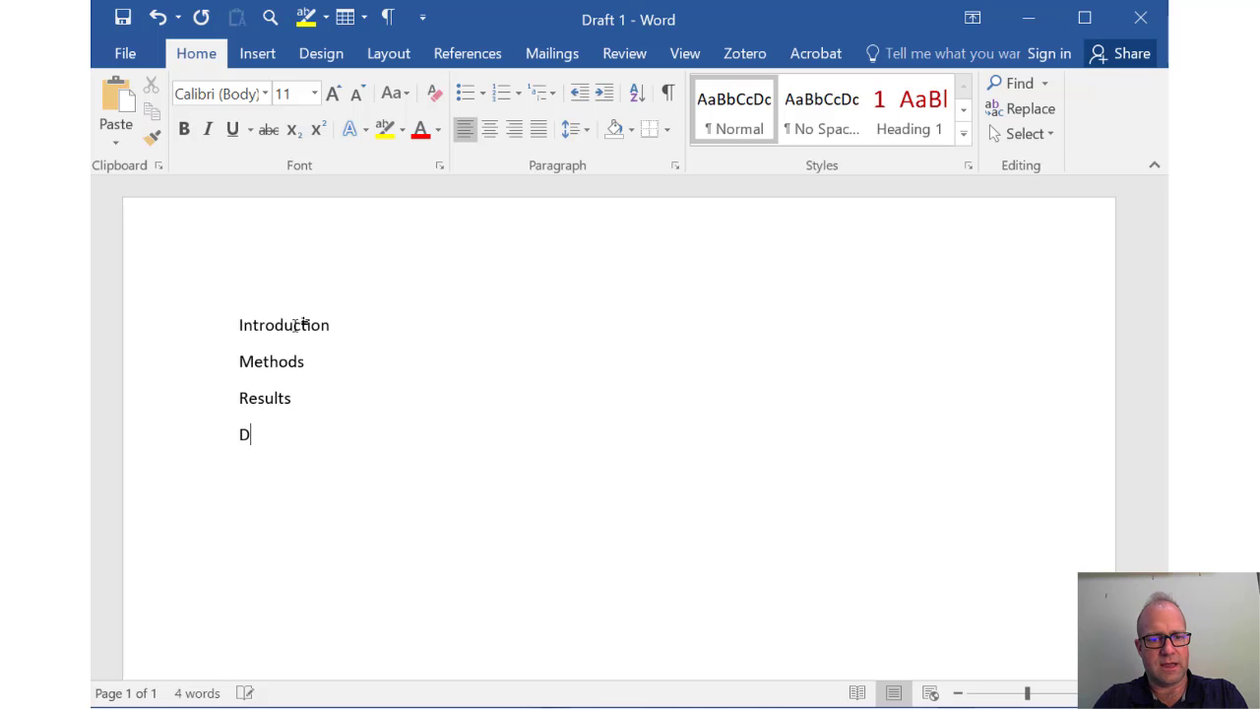
pyautogui.write('iscussion')
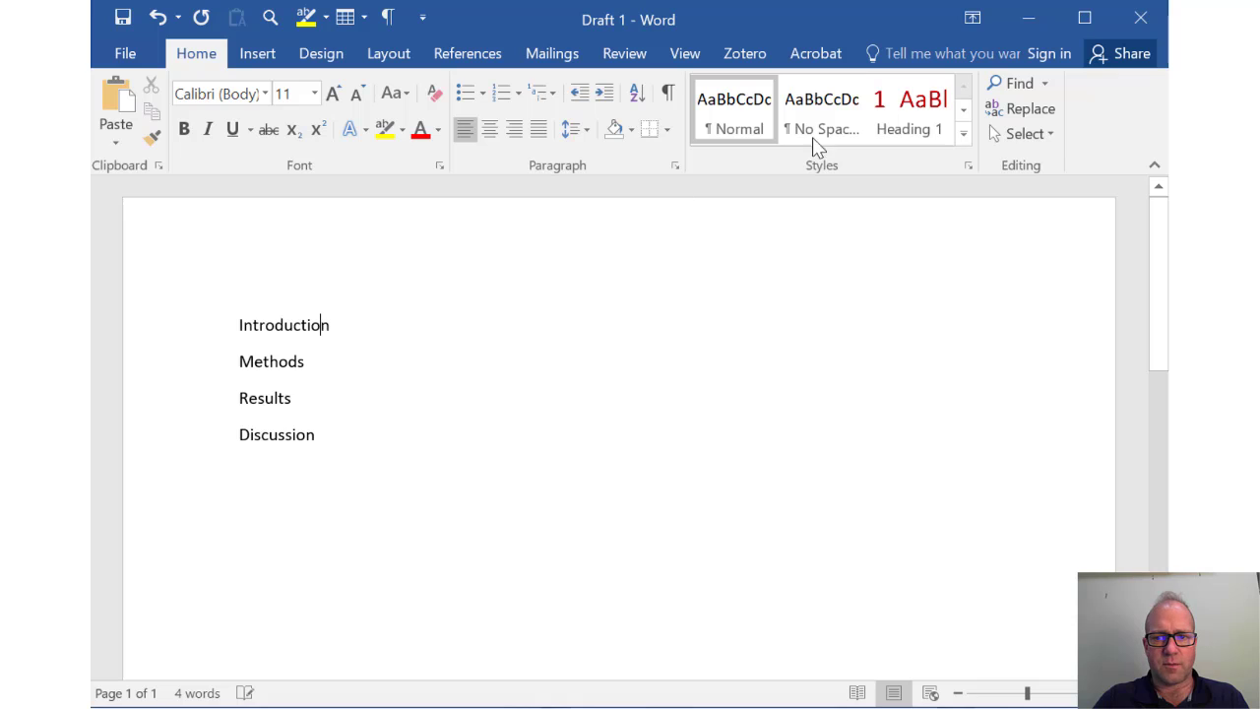
# Apply Heading 1 to Introduction, Methods, Results and Discussion so they number 1–4.
pyautogui.click(905, 123)
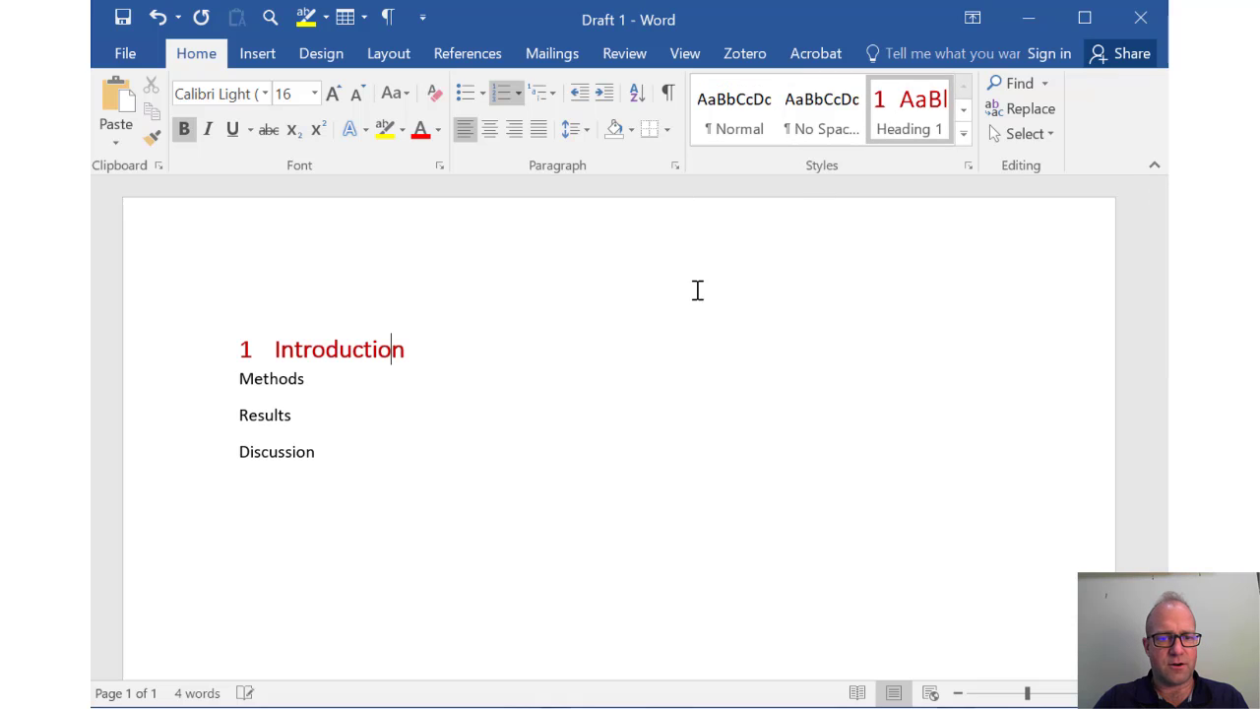
pyautogui.click(294, 384)
pyautogui.click(891, 126)
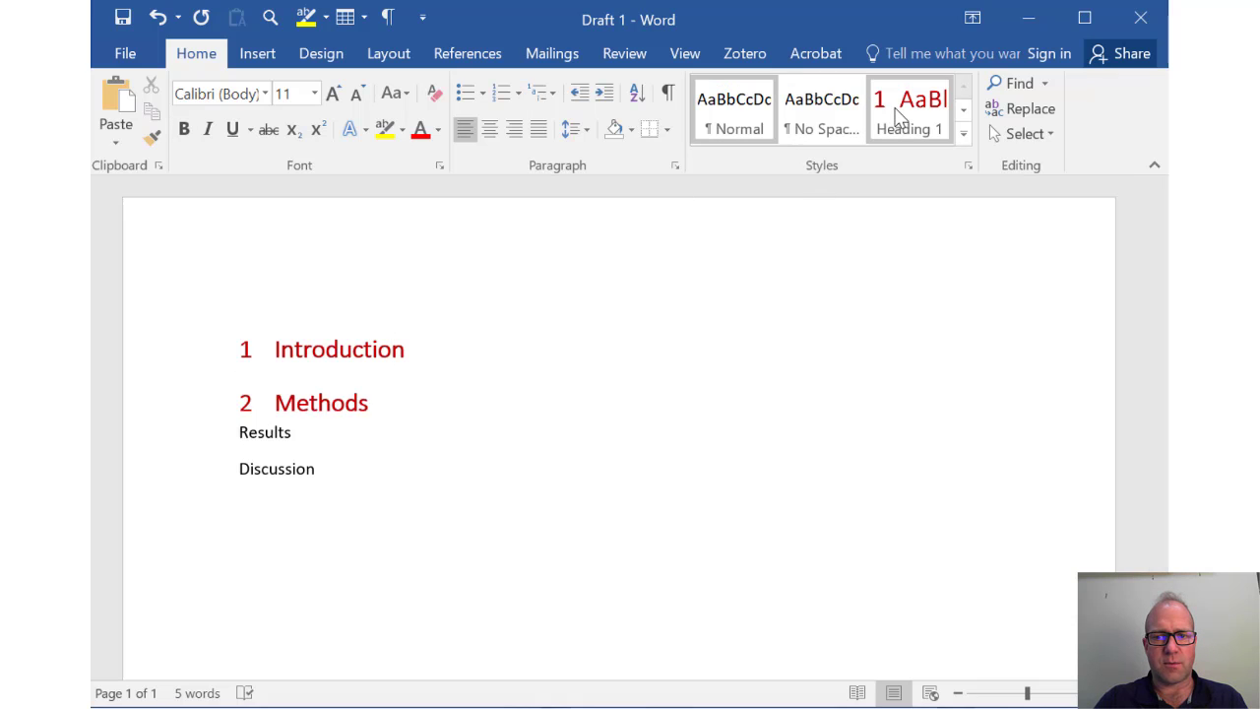
pyautogui.click(263, 435)
pyautogui.click(916, 103)
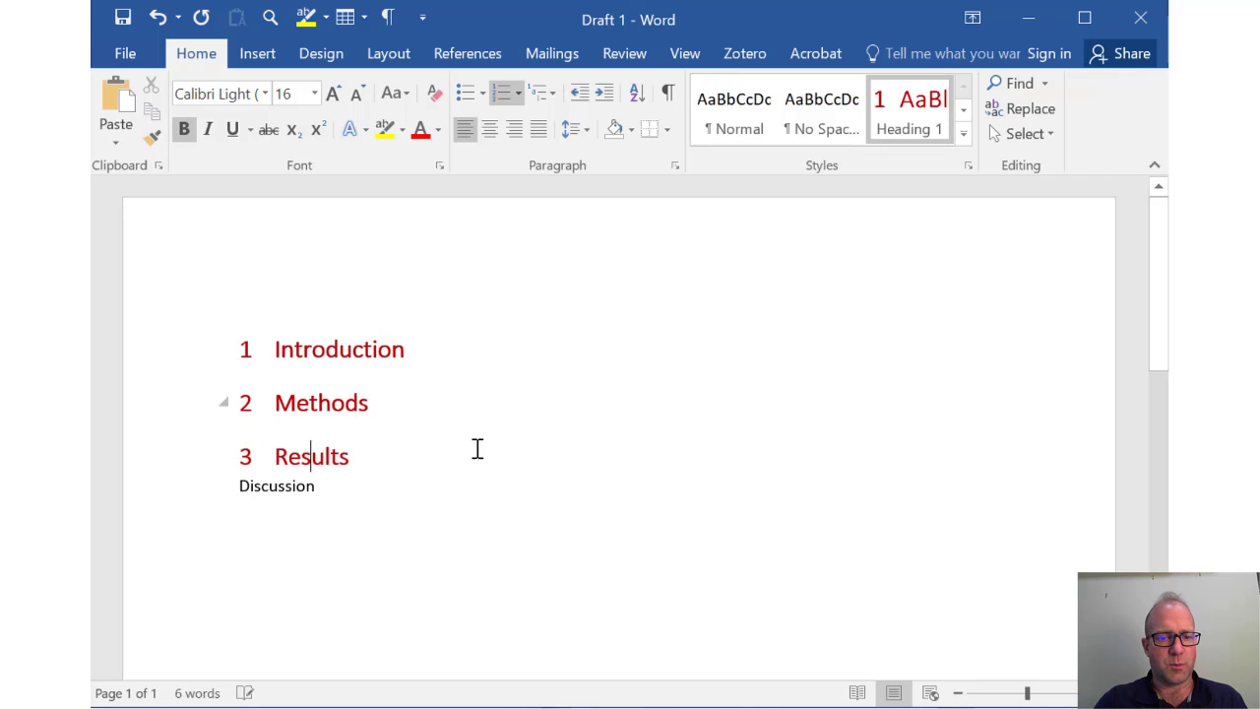
pyautogui.click(307, 483)
pyautogui.click(896, 131)
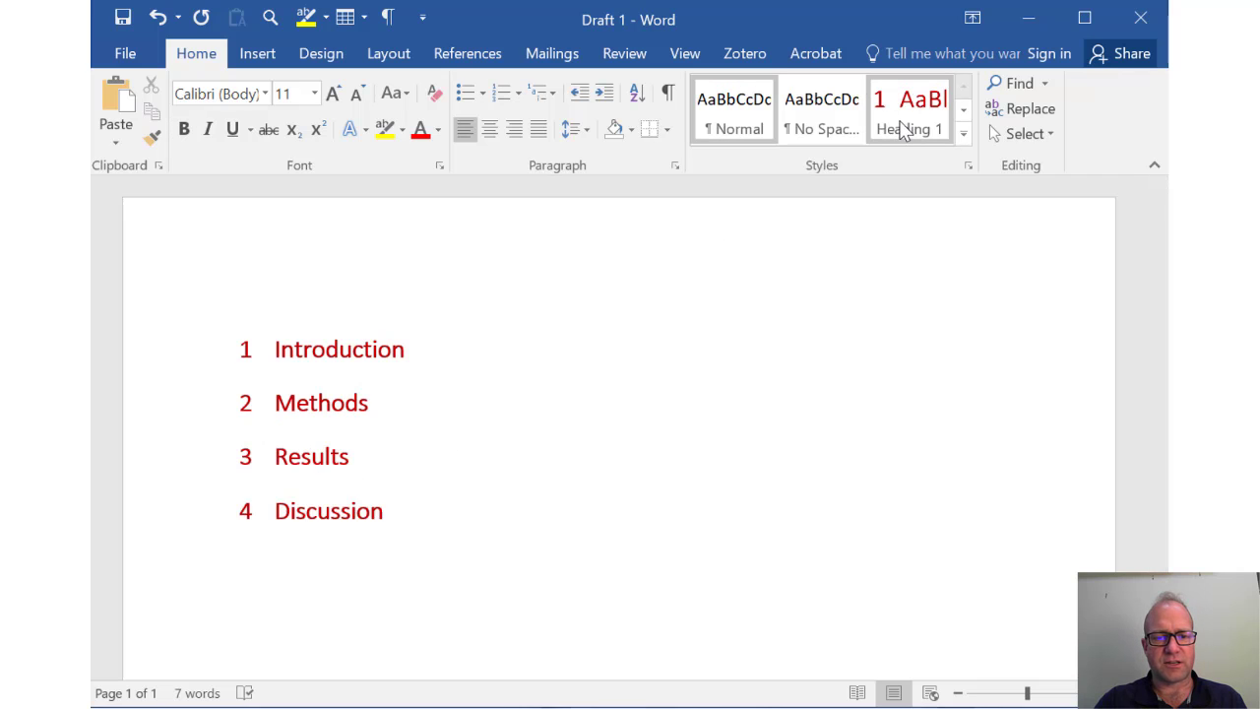
pyautogui.click(443, 353)
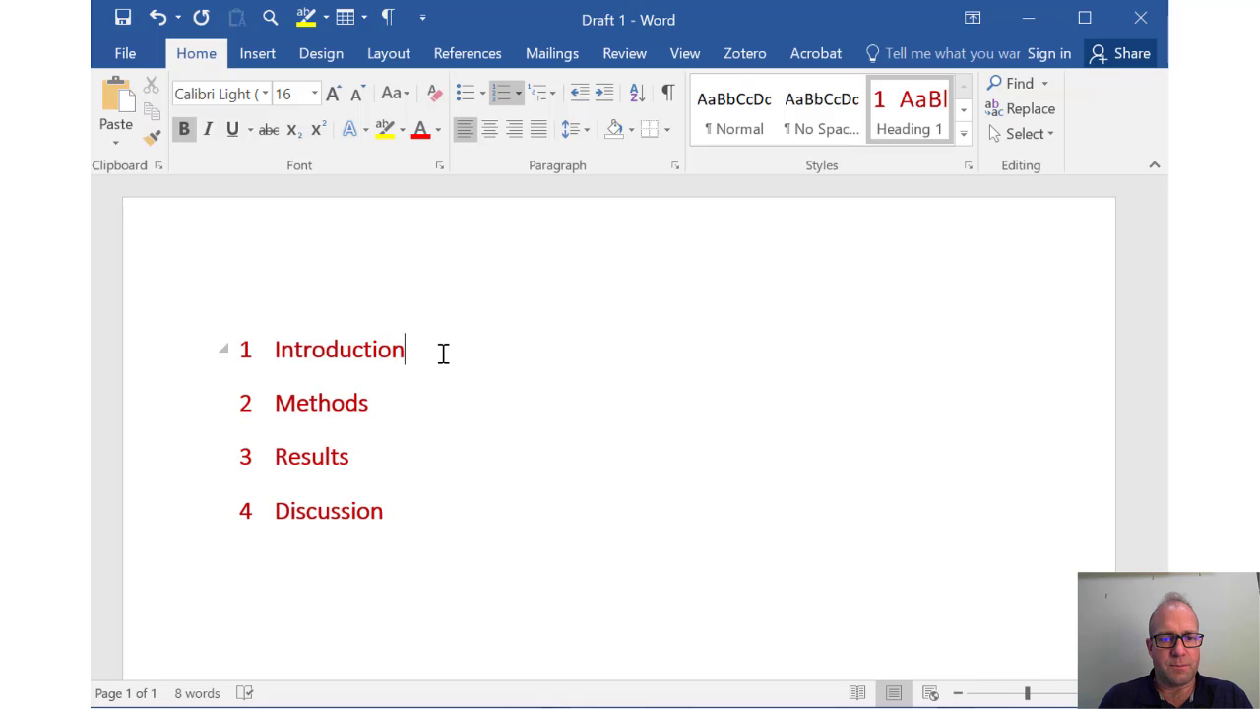
# Add a 'Study Area' line after Introduction and make it a numbered Heading 1.
pyautogui.press('Down')
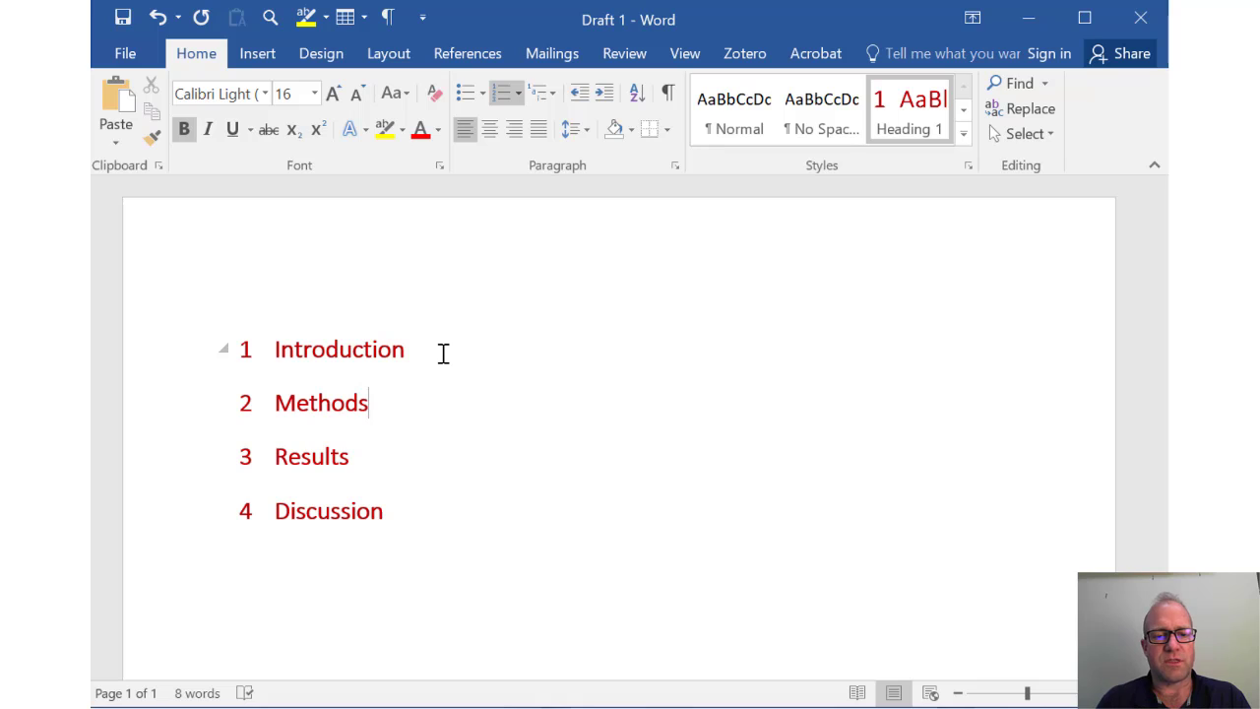
pyautogui.press('Up')
pyautogui.press('Return')
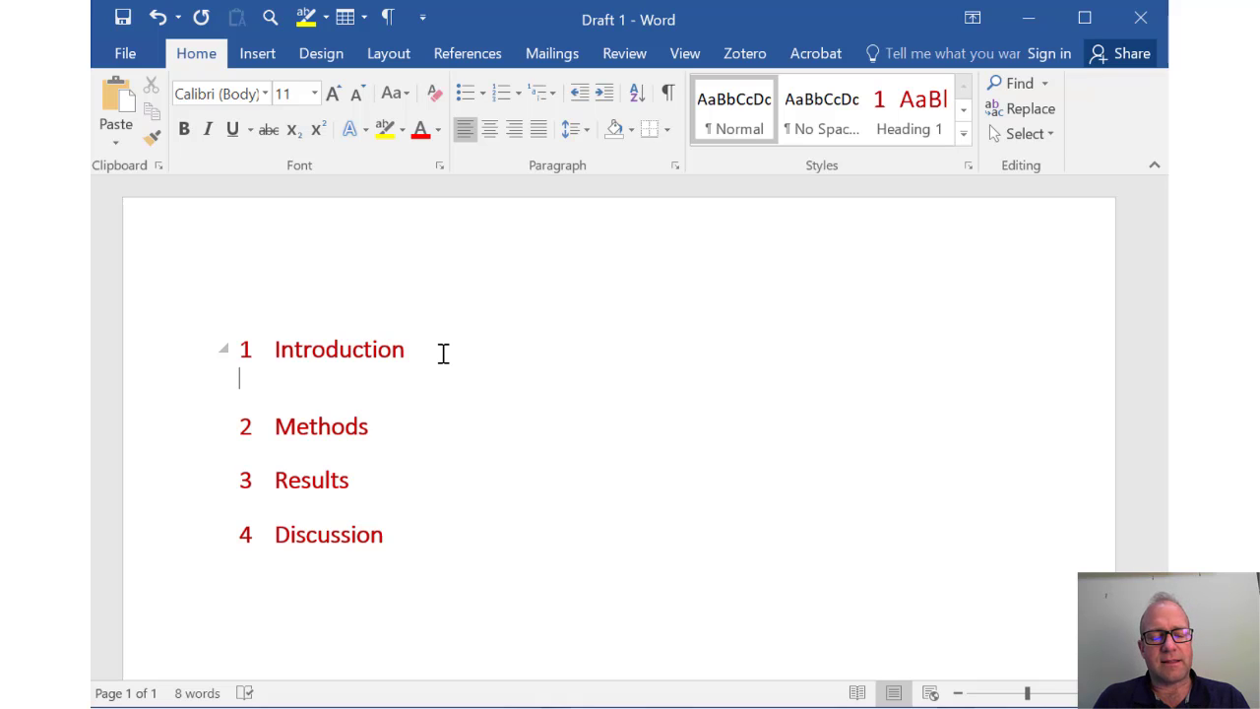
pyautogui.write('Study')
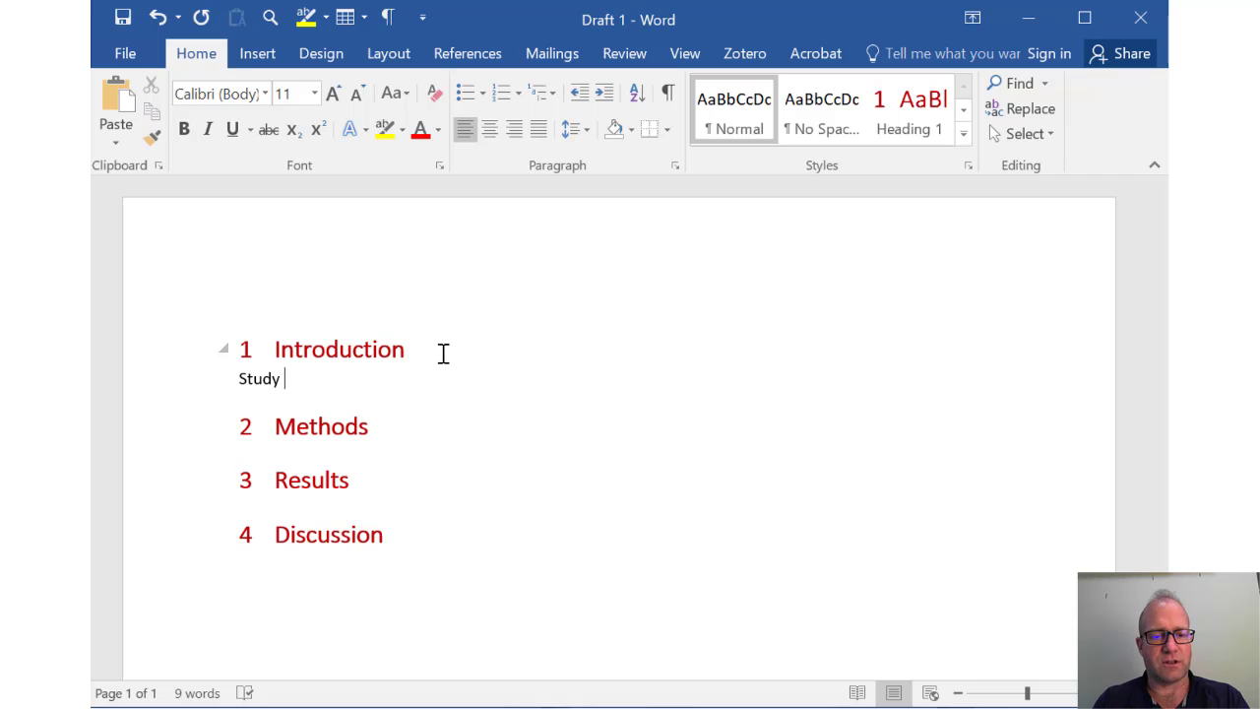
pyautogui.write('Area')
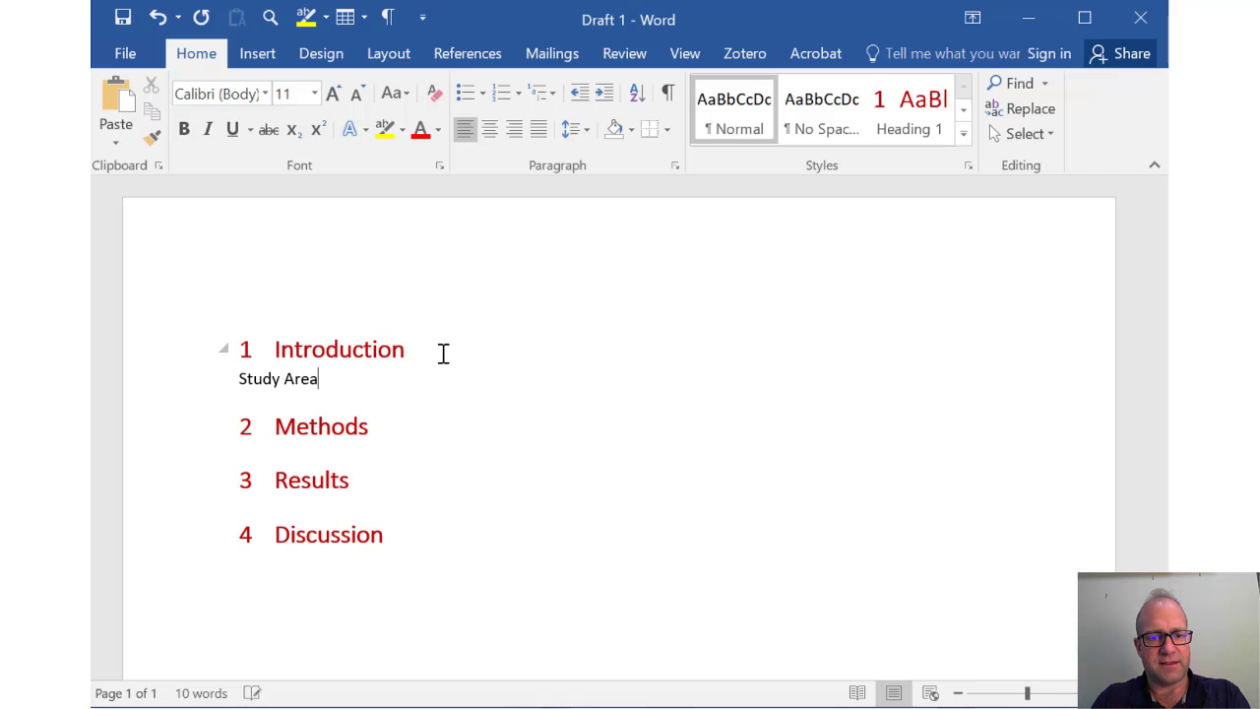
pyautogui.click(940, 130)
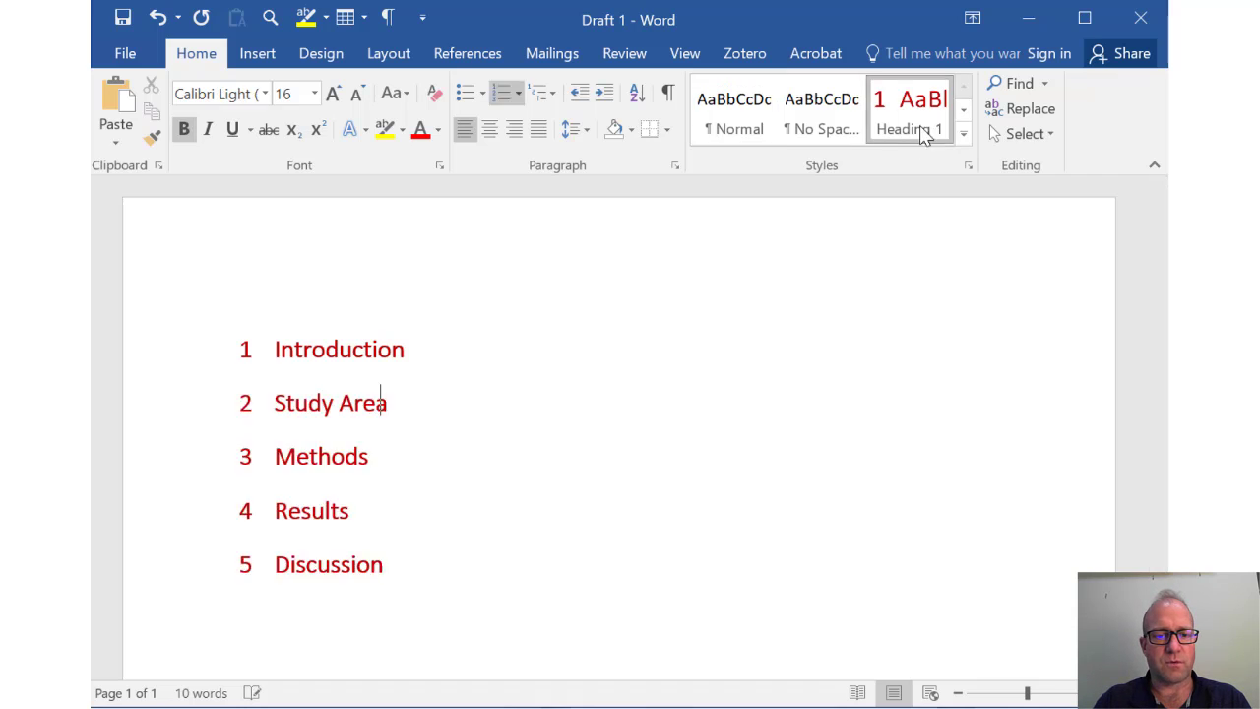
# Under Methods, type plain lines Field Work, Laboratory Work and Statistical Analysis.
pyautogui.click(409, 461)
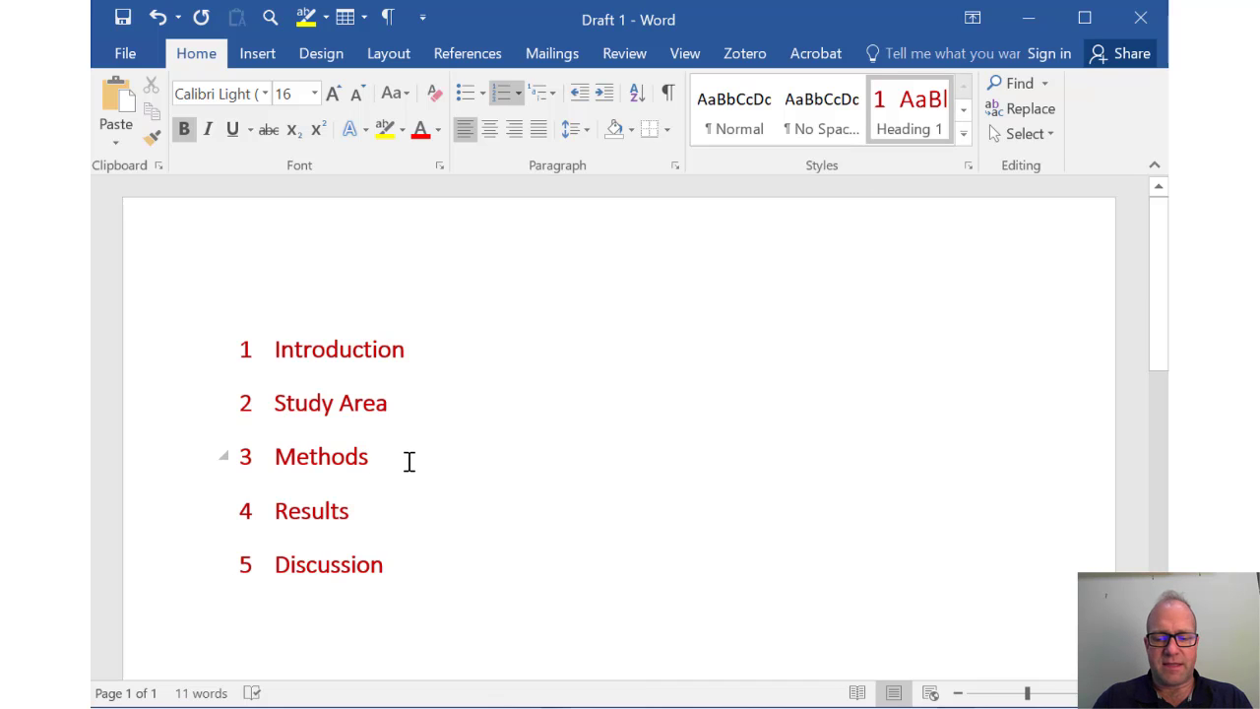
pyautogui.press('Return')
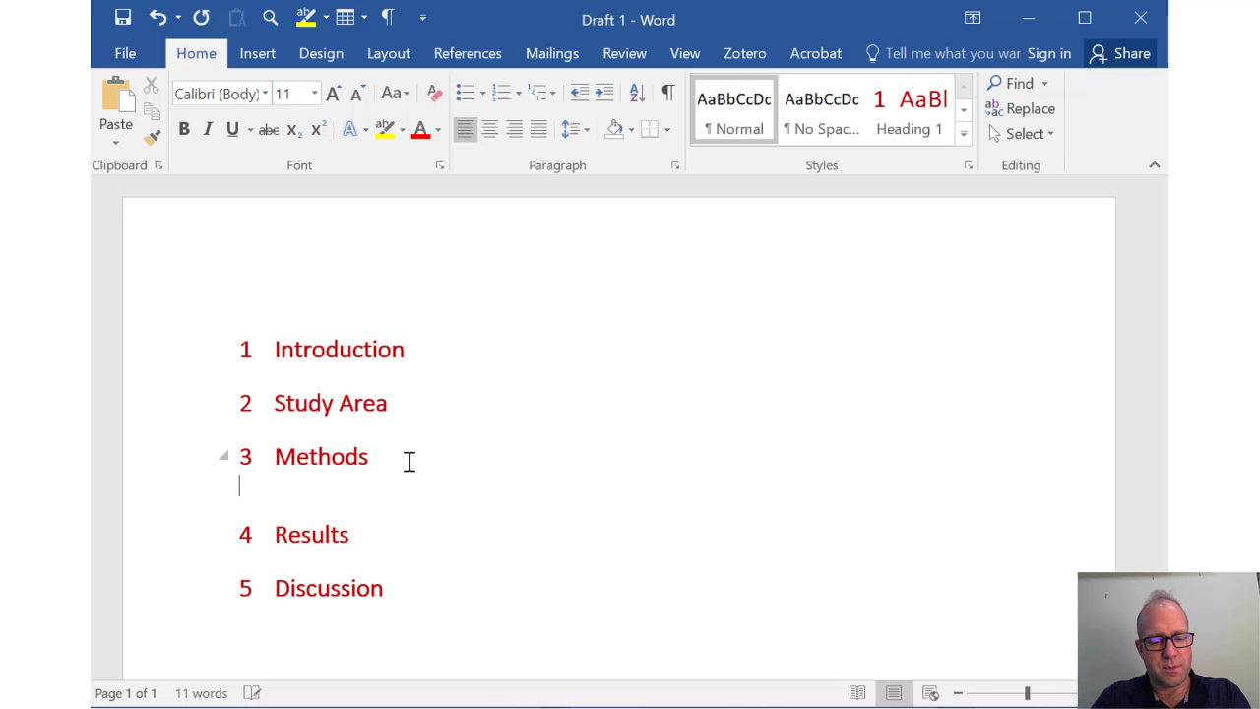
pyautogui.write('Field ')
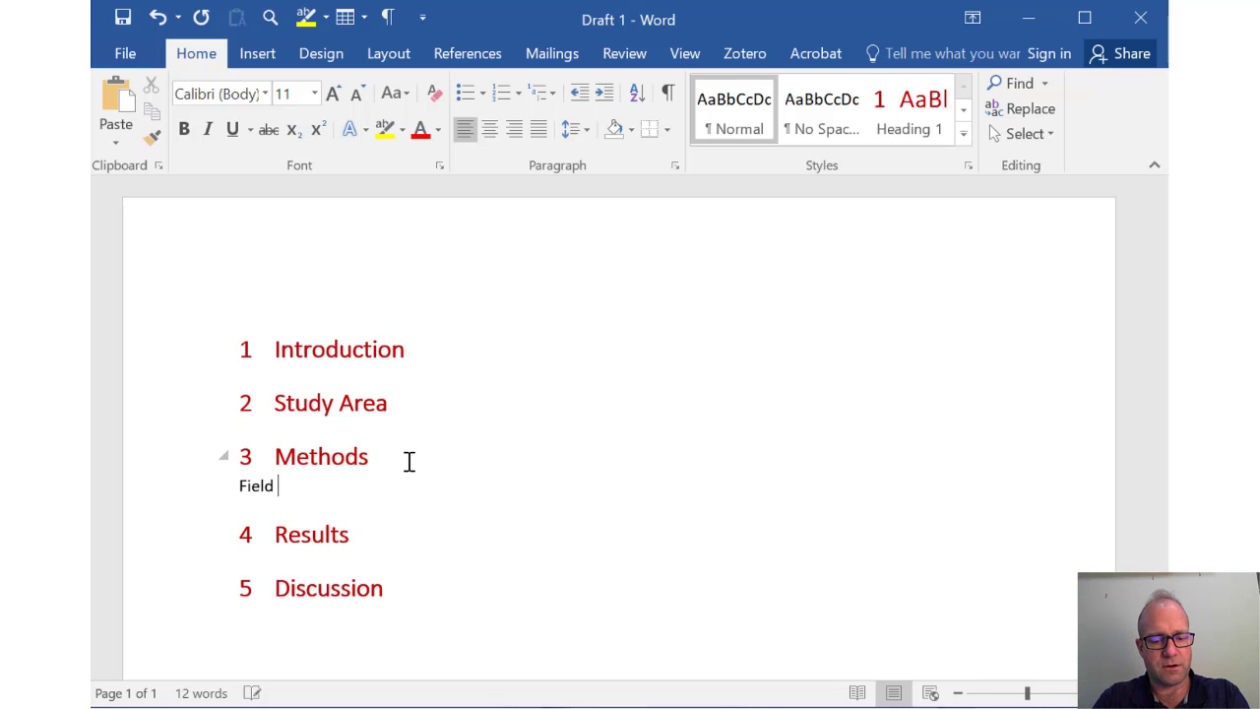
pyautogui.write('Work')
pyautogui.press('Return')
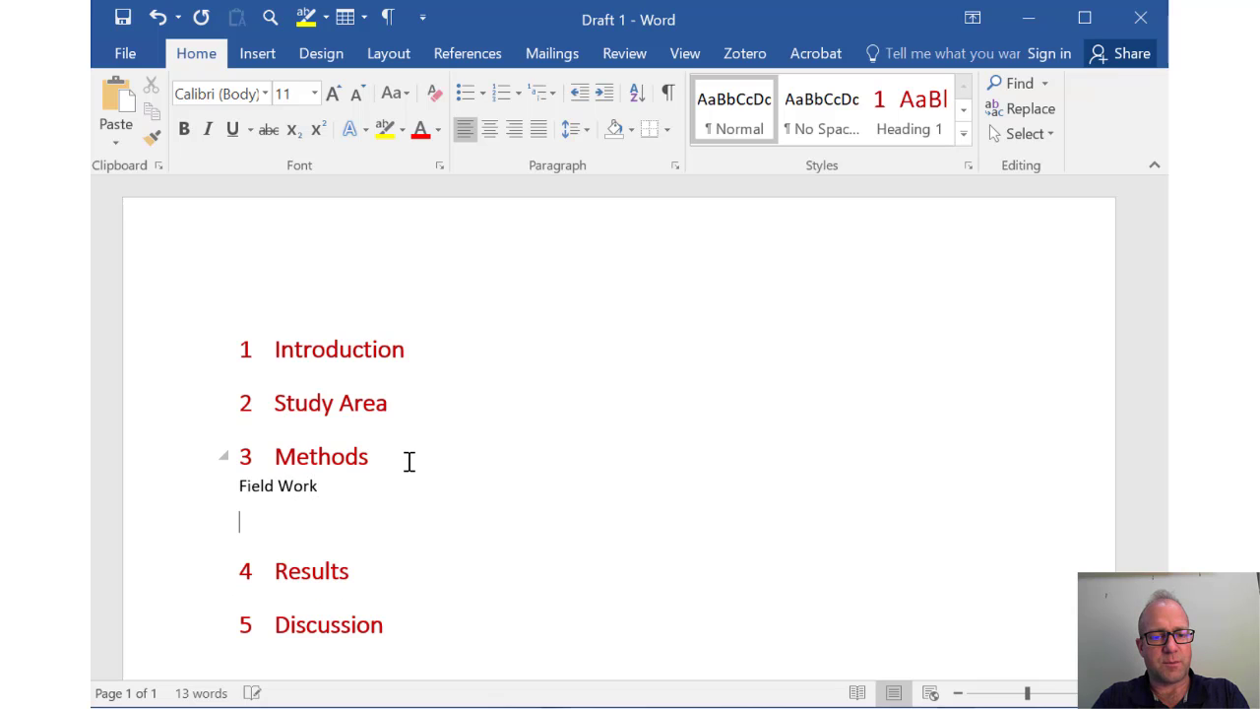
pyautogui.write('Labora')
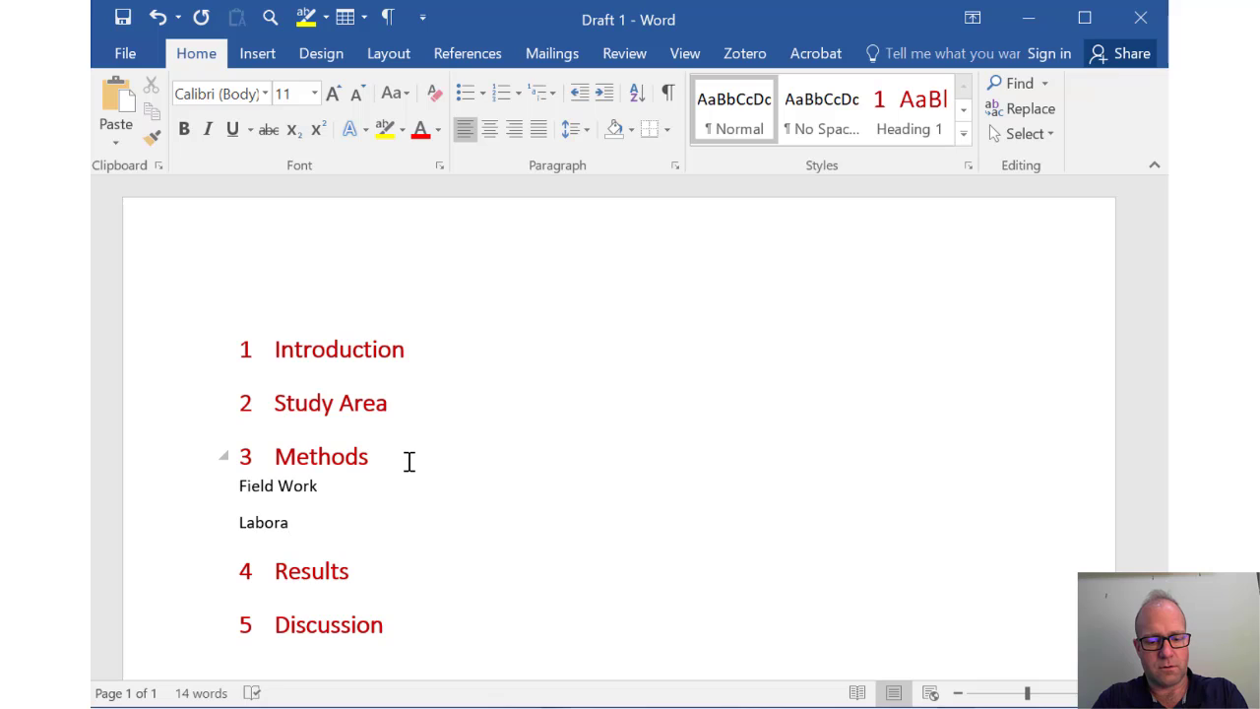
pyautogui.write('tory Wor')
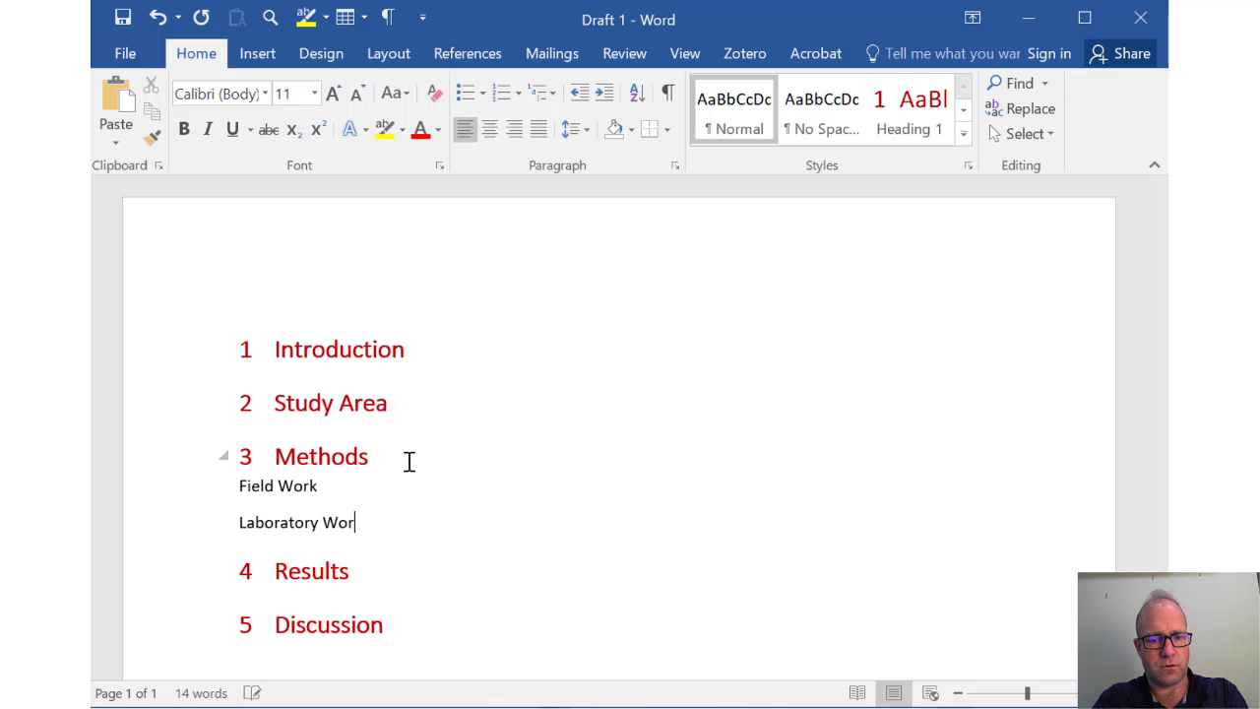
pyautogui.write('k')
pyautogui.press('Return')
pyautogui.write('Statistia')
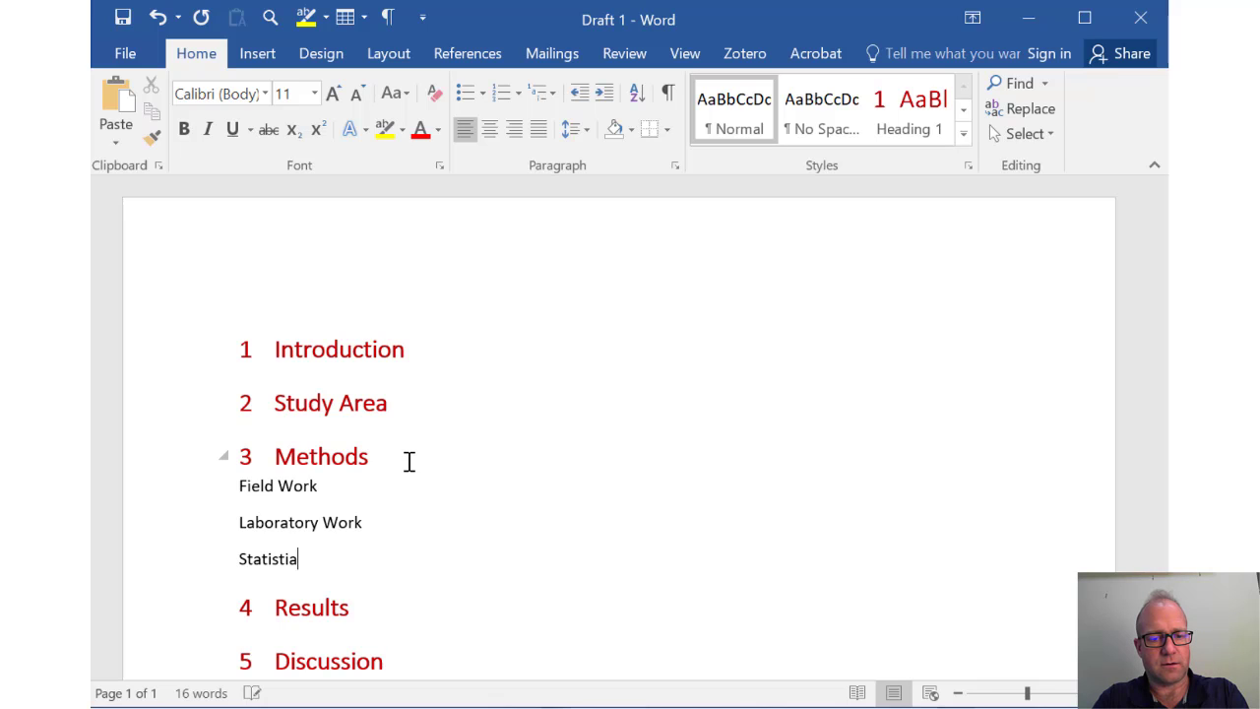
pyautogui.press('BackSpace')
pyautogui.write('cal Anala')
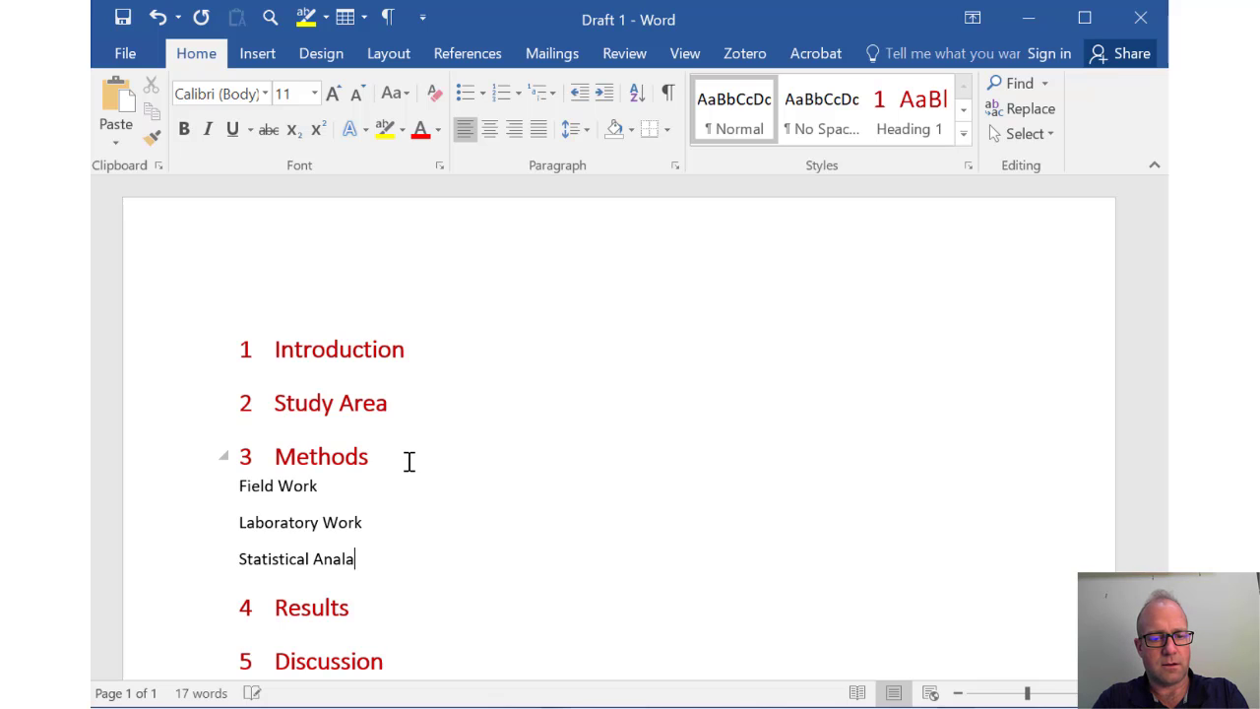
pyautogui.press('BackSpace')
pyautogui.write('ysis')
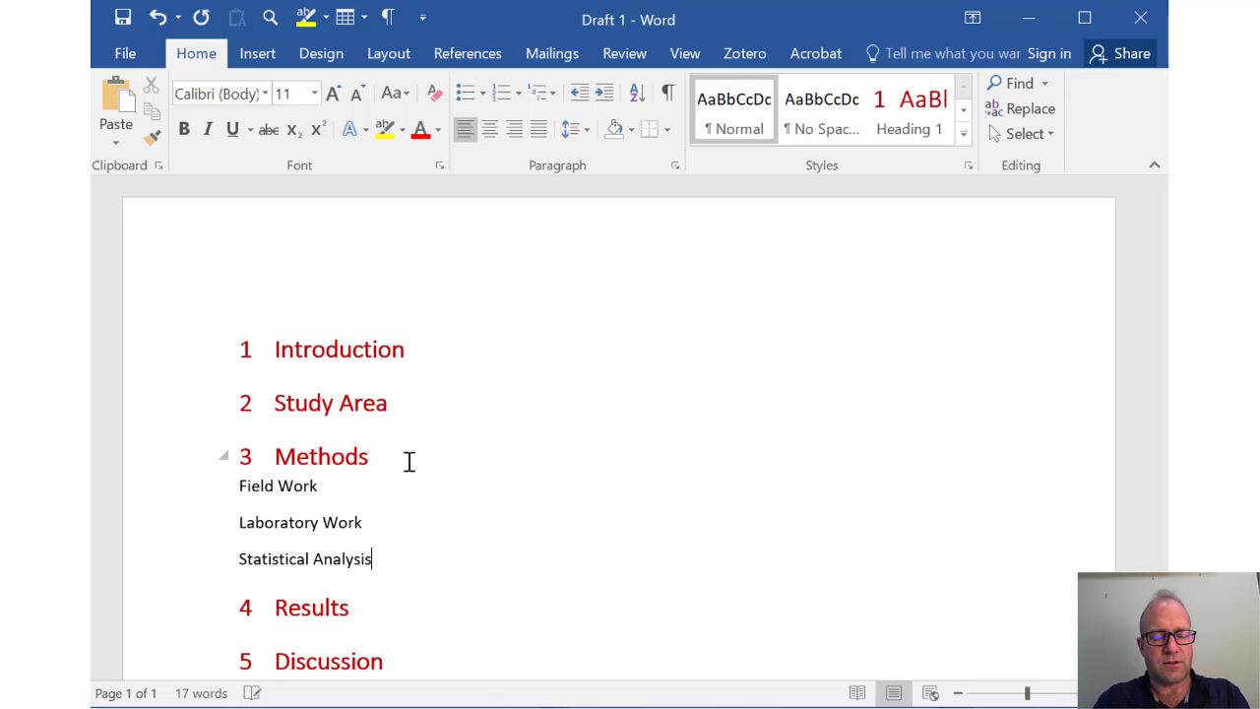
pyautogui.click(964, 134)
pyautogui.click(972, 141)
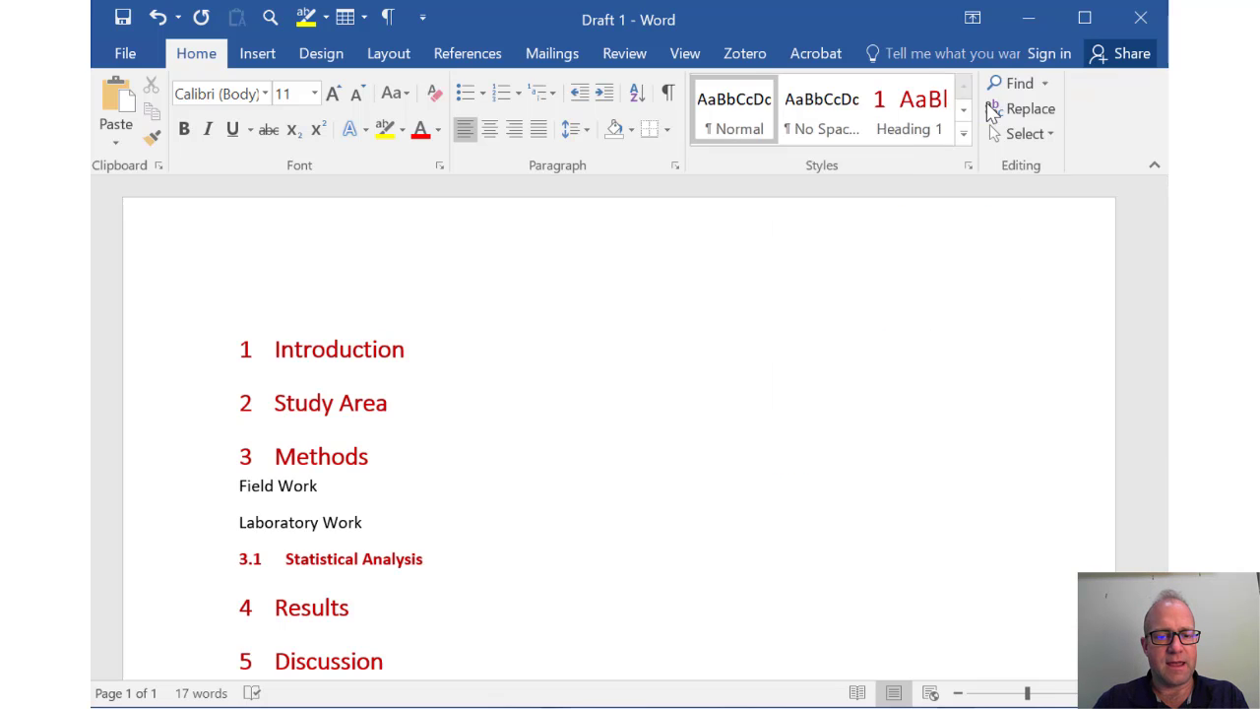
pyautogui.click(288, 533)
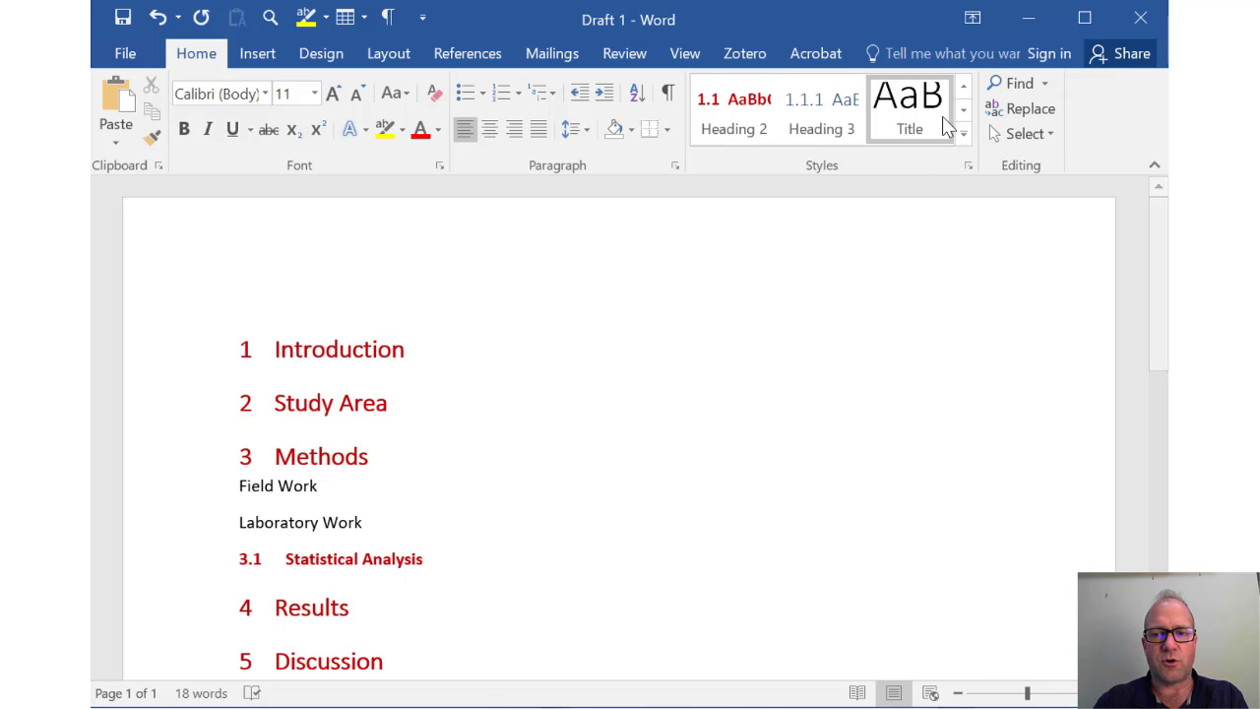
pyautogui.click(752, 113)
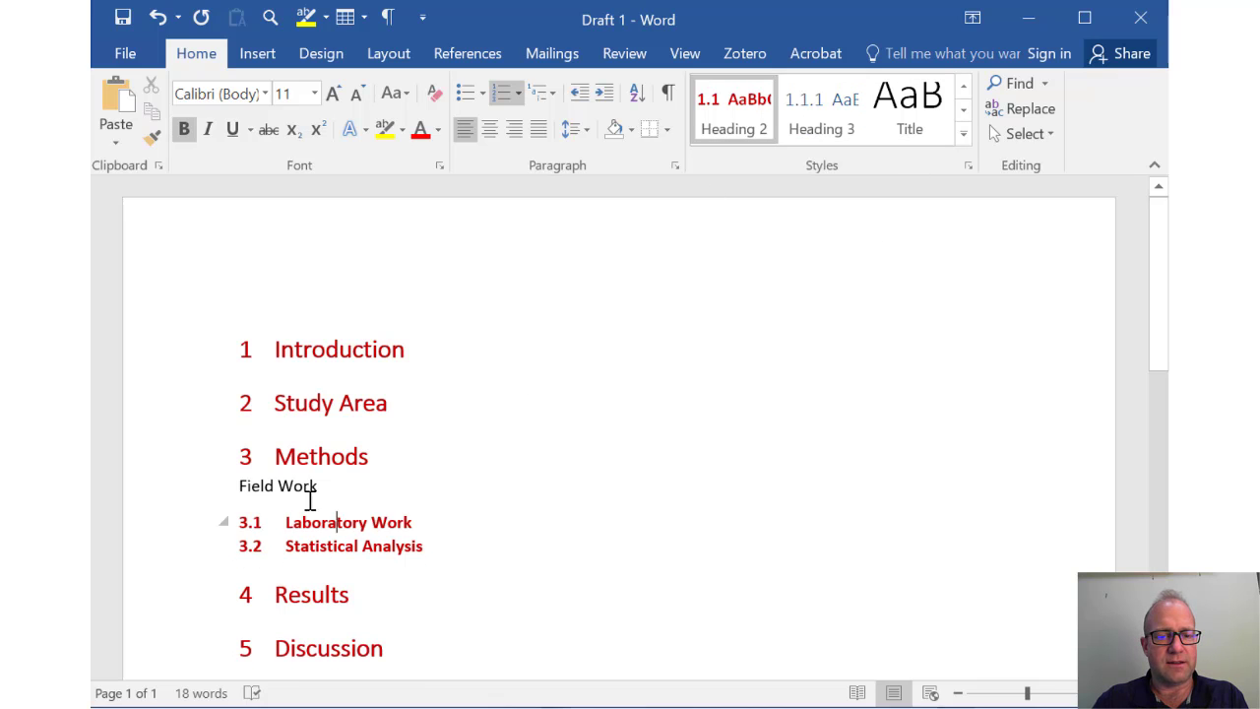
pyautogui.click(305, 487)
pyautogui.click(726, 117)
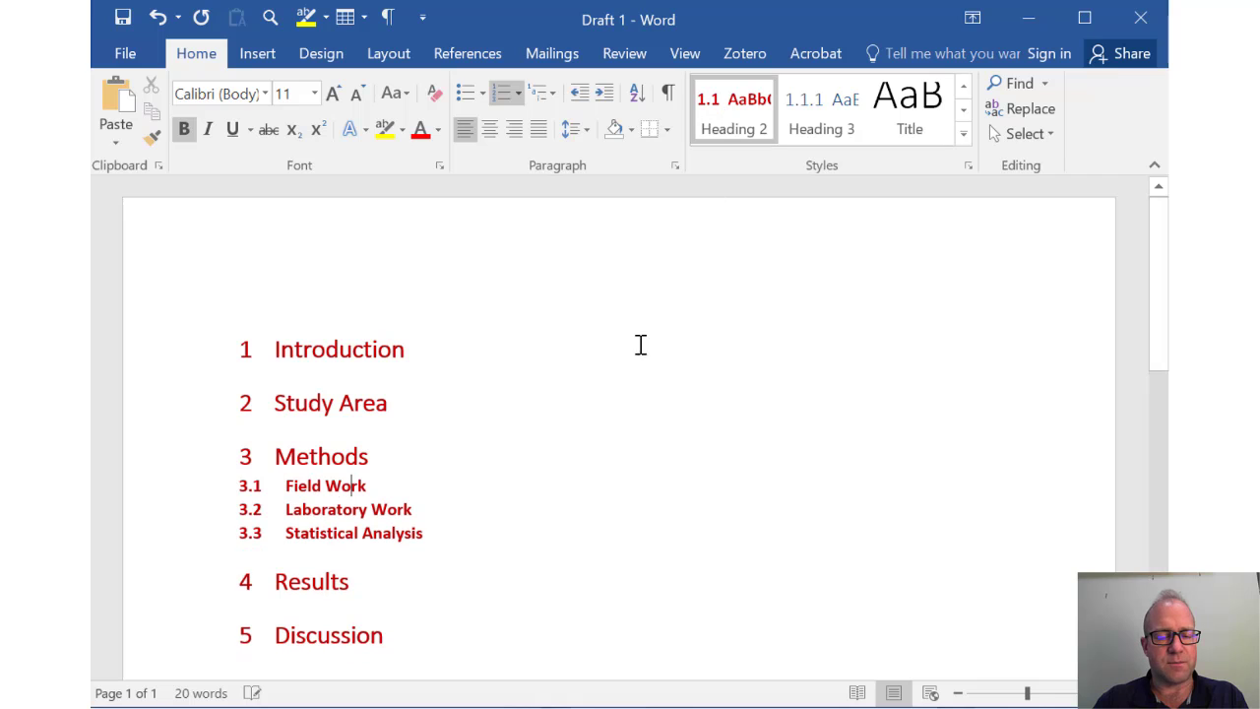
pyautogui.scroll(-2, 471, 523)
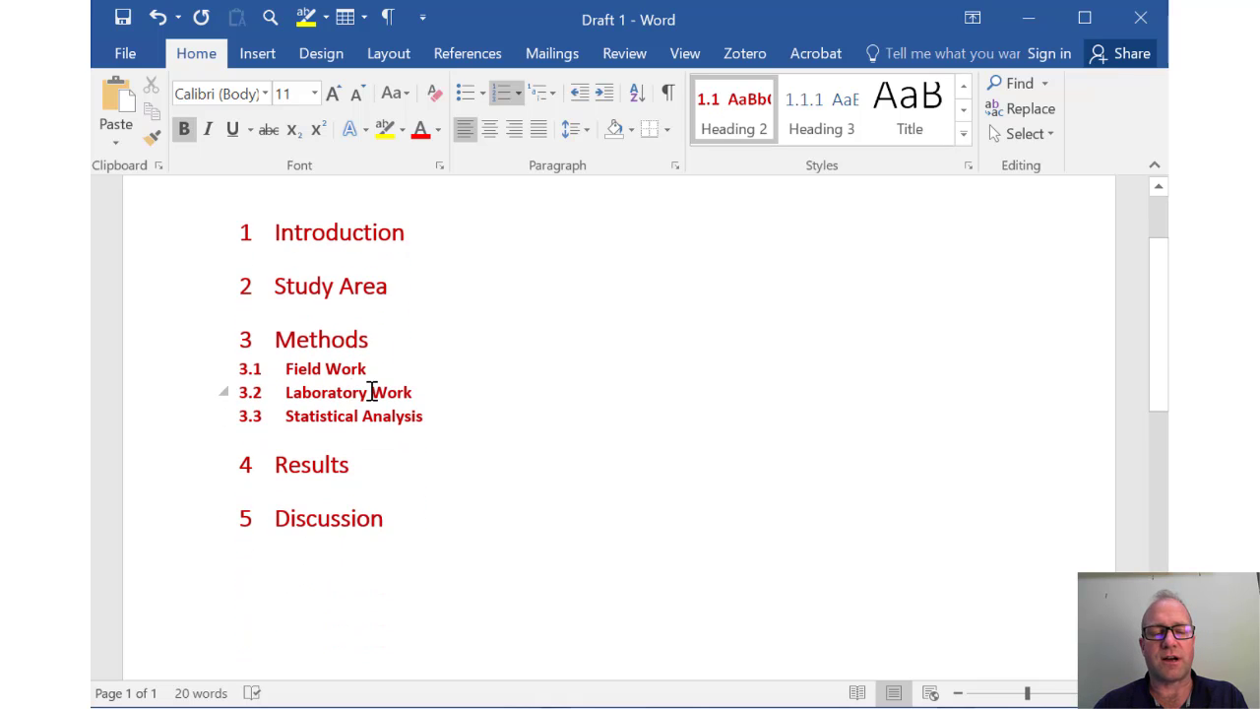
pyautogui.click(378, 472)
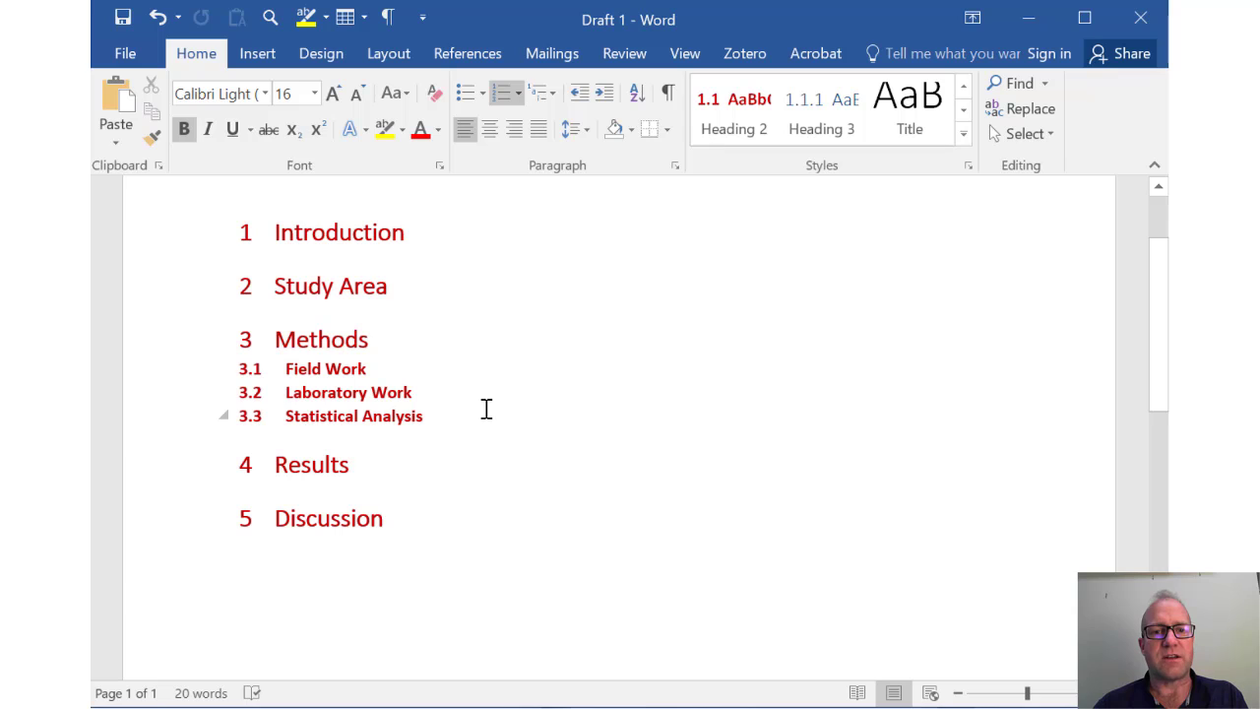
pyautogui.click(190, 420)
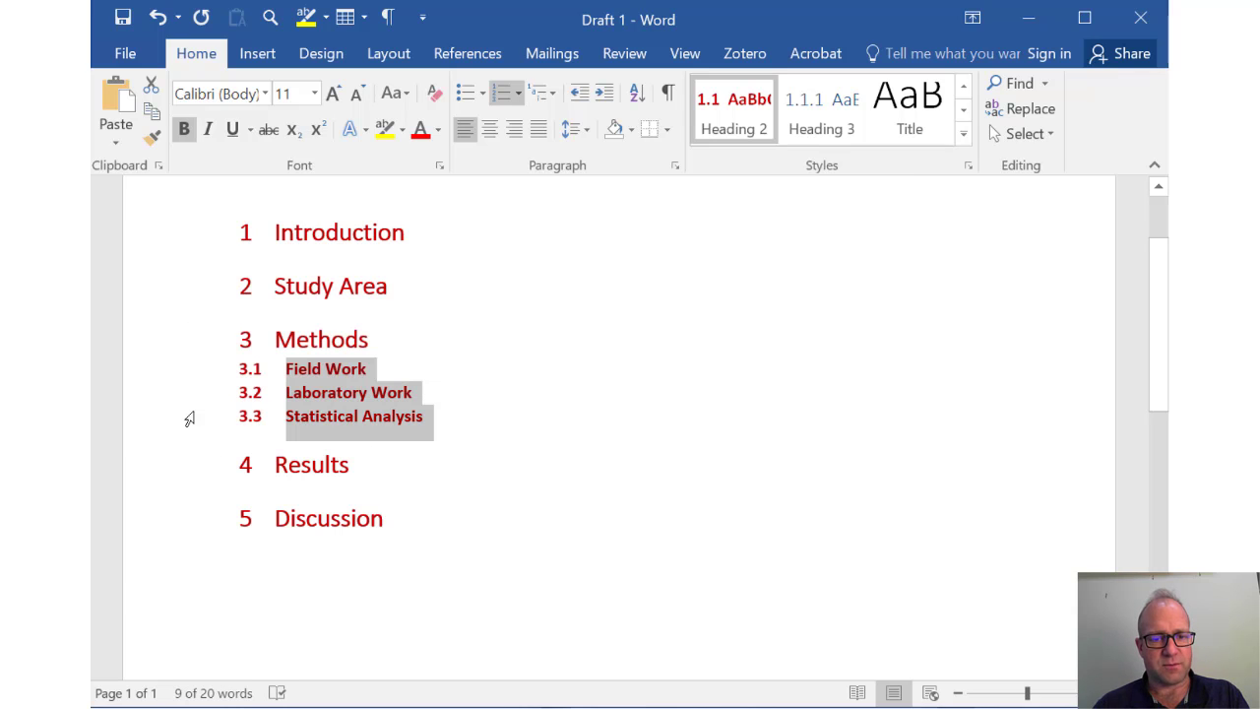
pyautogui.click(484, 469)
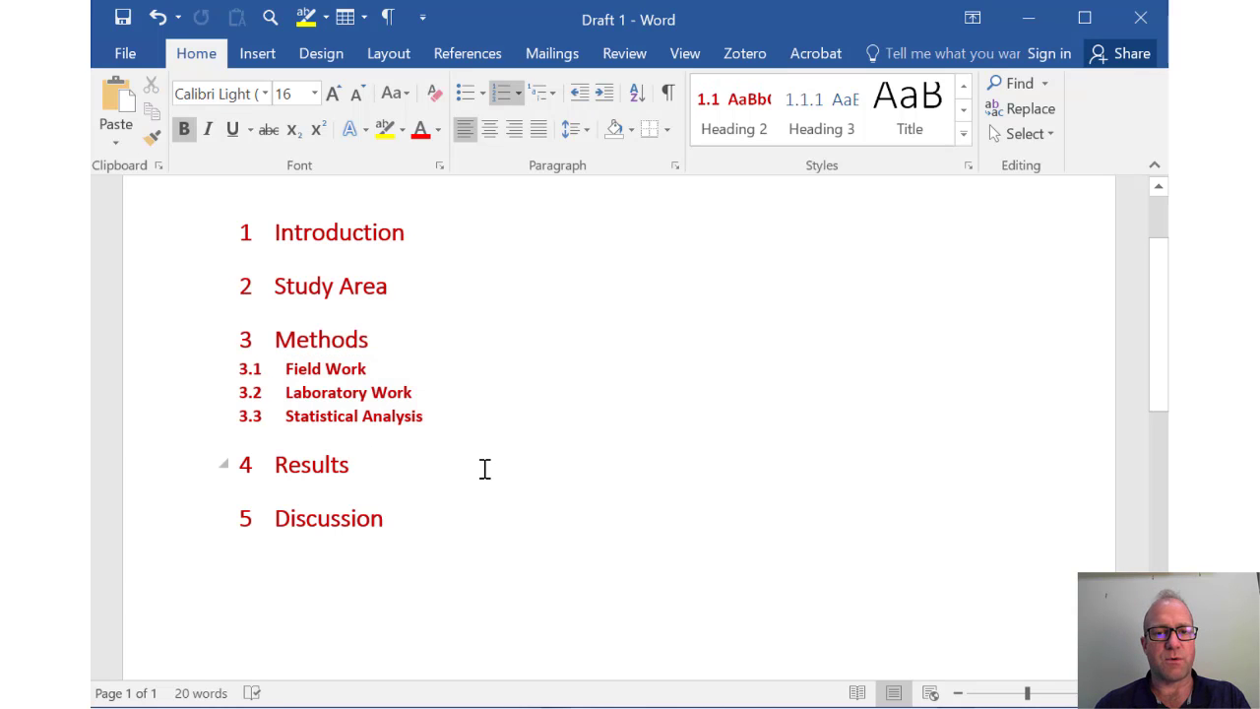
# Paste the Methods subheadings below Results and retitle the heading 'Results and Discussion'.
pyautogui.press('Return')
pyautogui.write('Field Work Laboratory Work Statistical Analysis')
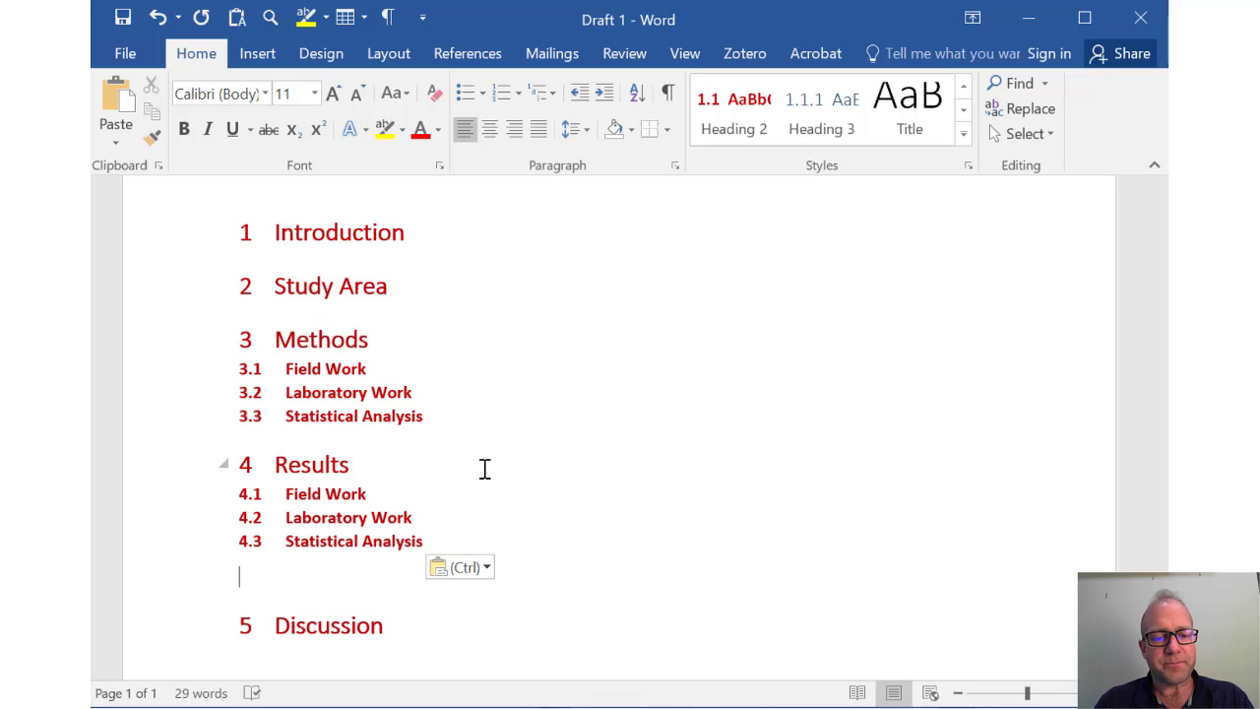
pyautogui.click(485, 468)
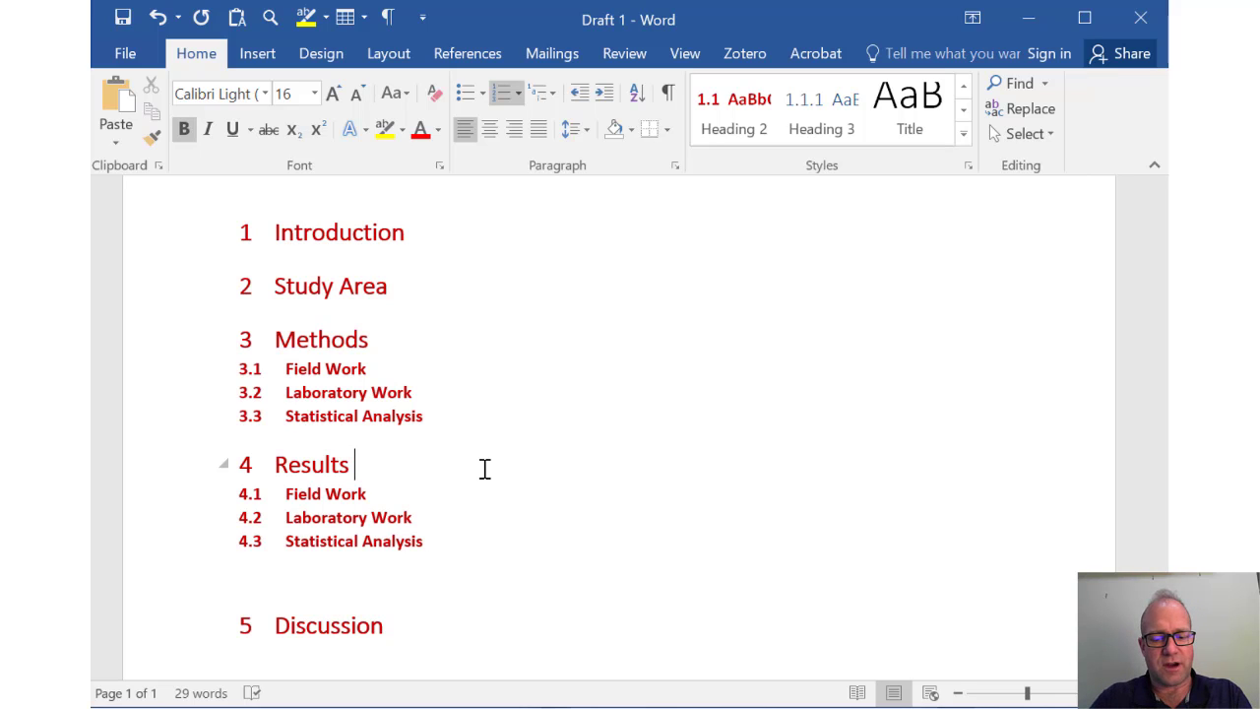
pyautogui.write('and')
pyautogui.press('BackSpace')
pyautogui.write('nd Du')
pyautogui.press('BackSpace')
pyautogui.write('isc')
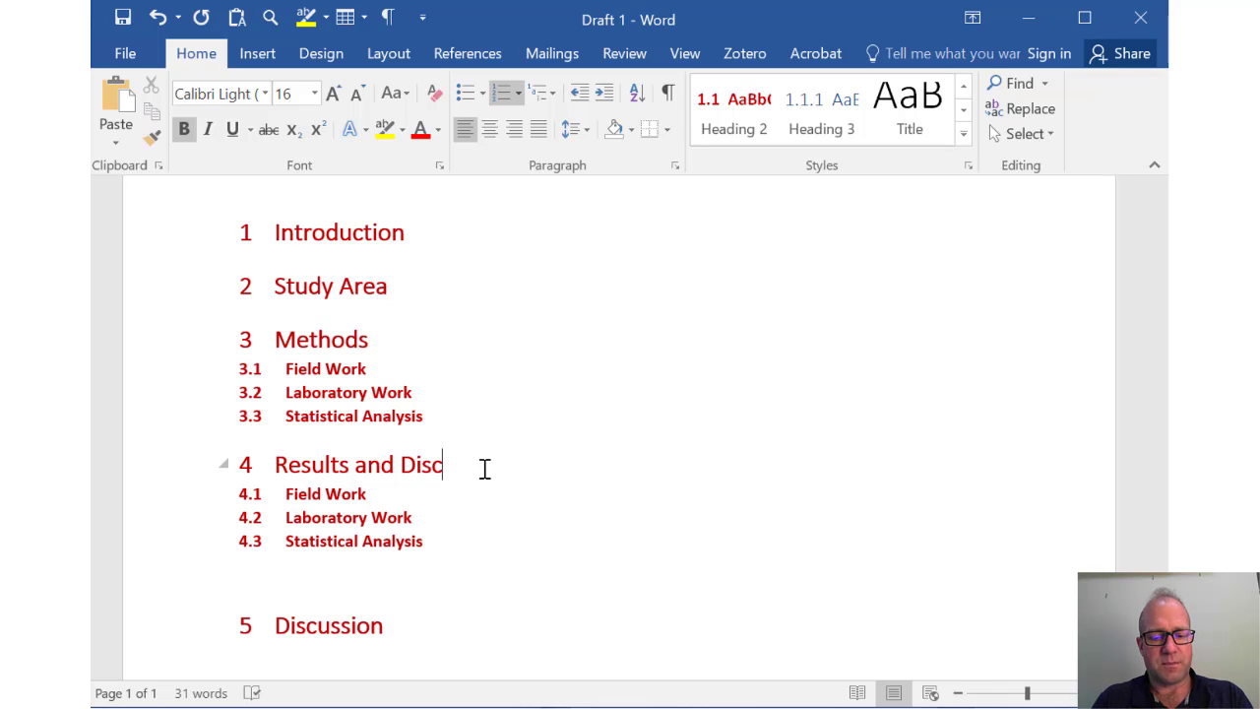
pyautogui.write('uss')
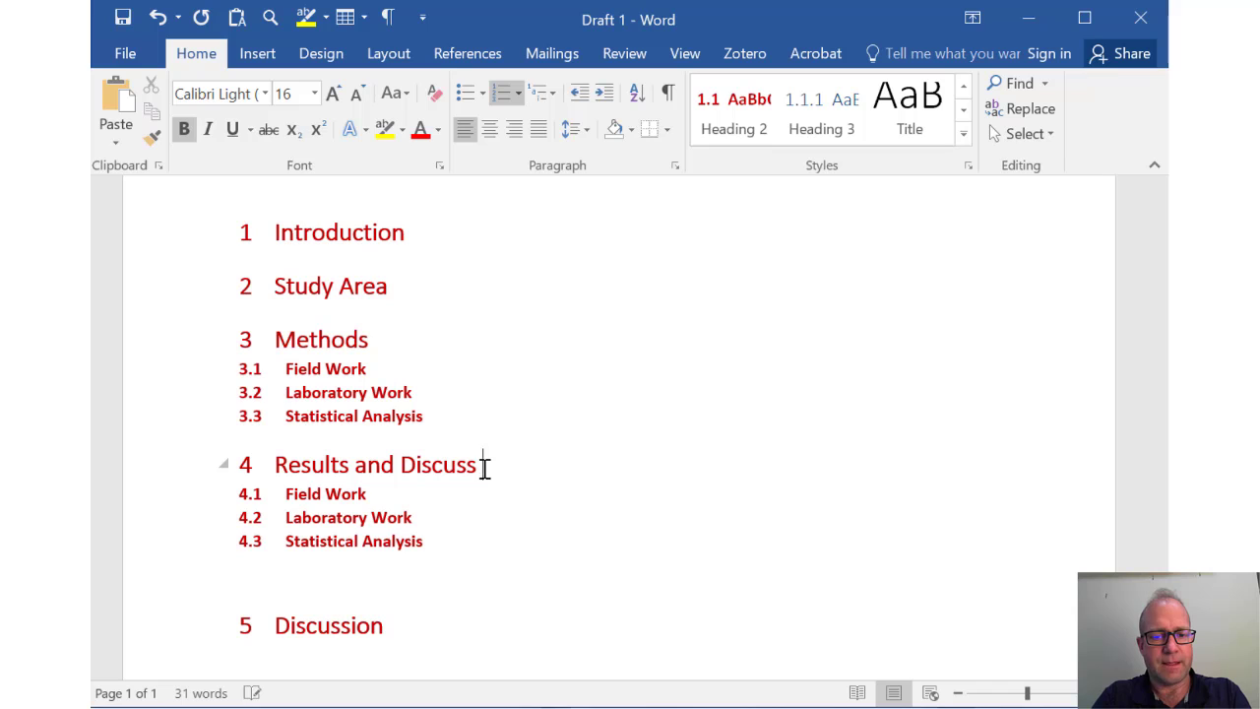
pyautogui.write('ion')
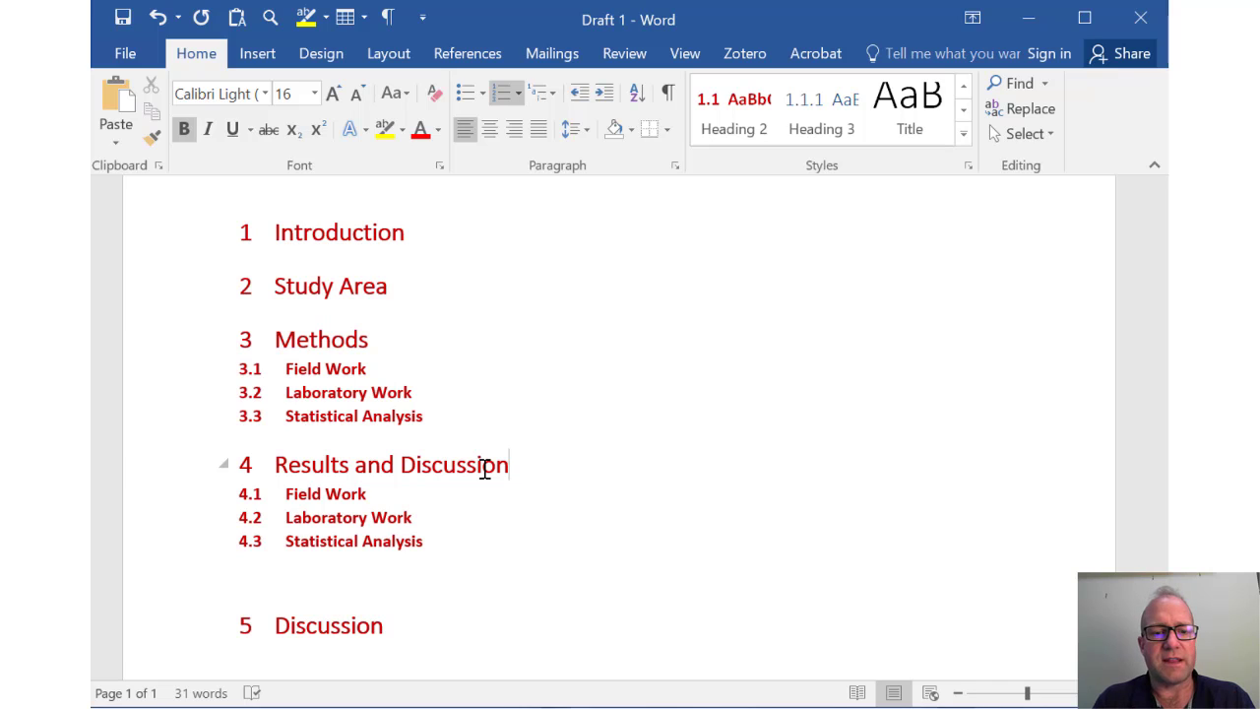
# Rename heading Discussion to 'Conclusions' and add a 'References' line below it.
pyautogui.doubleClick(352, 630)
pyautogui.write('Conc')
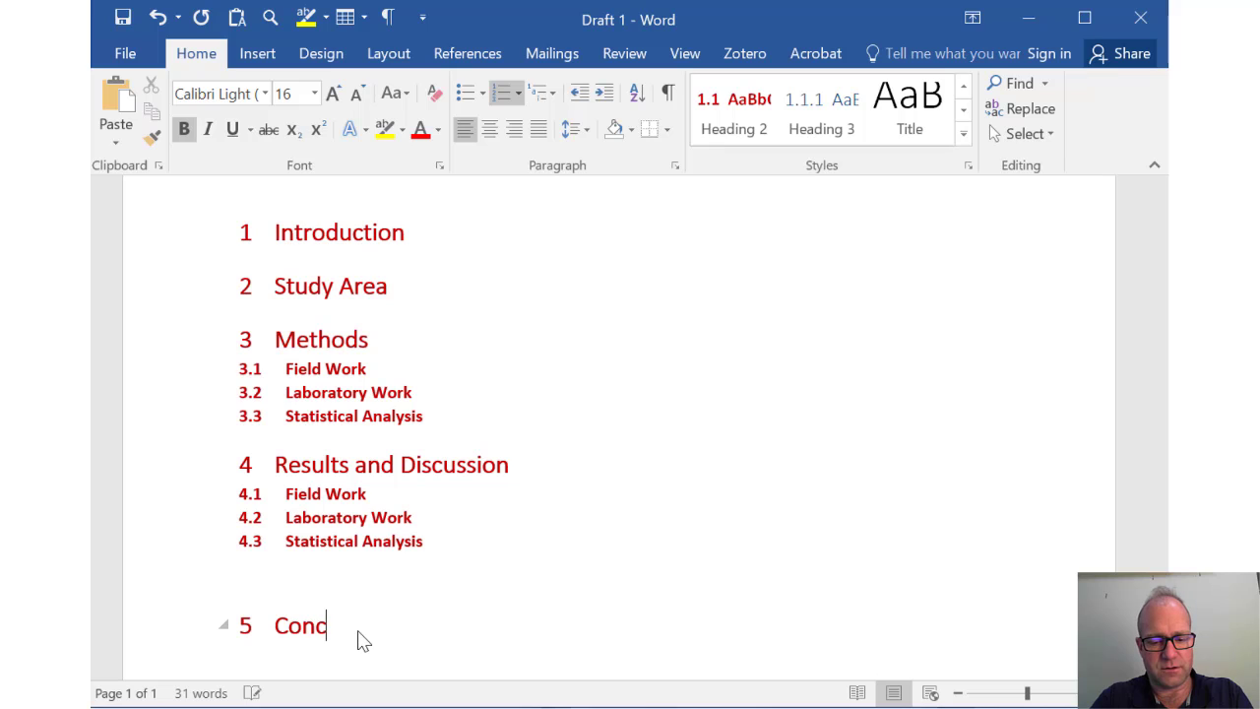
pyautogui.write('lusions')
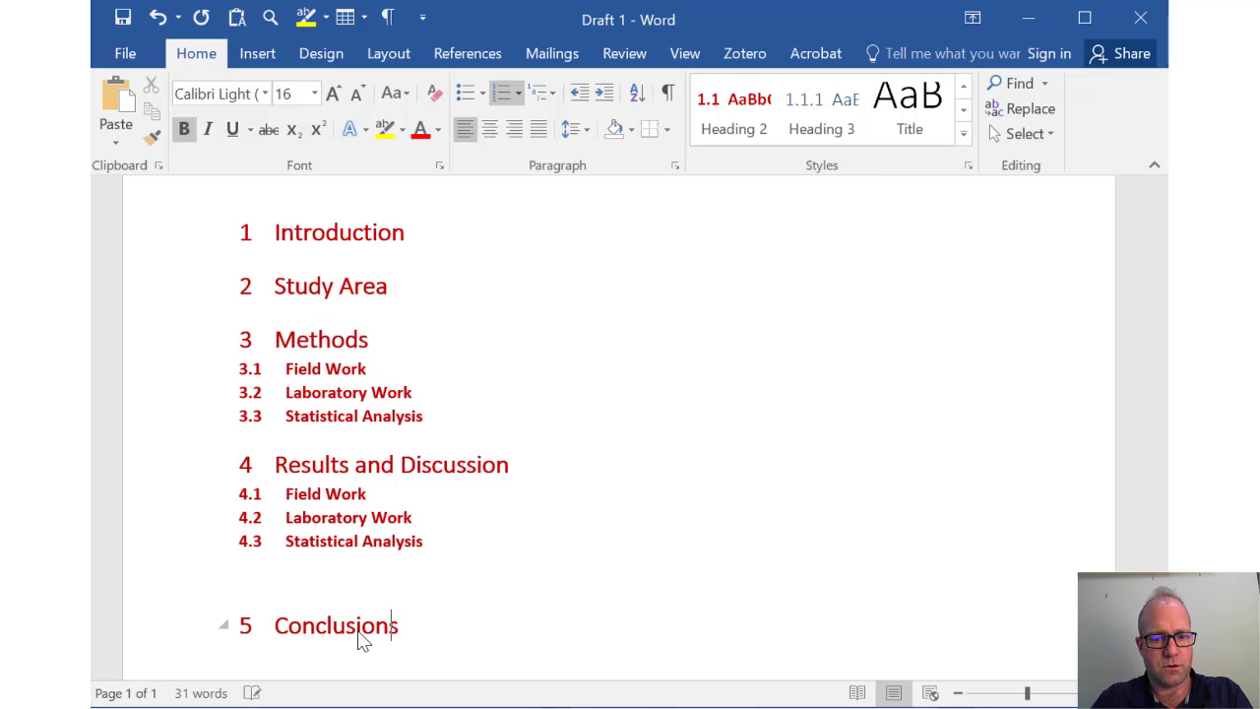
pyautogui.press('Return')
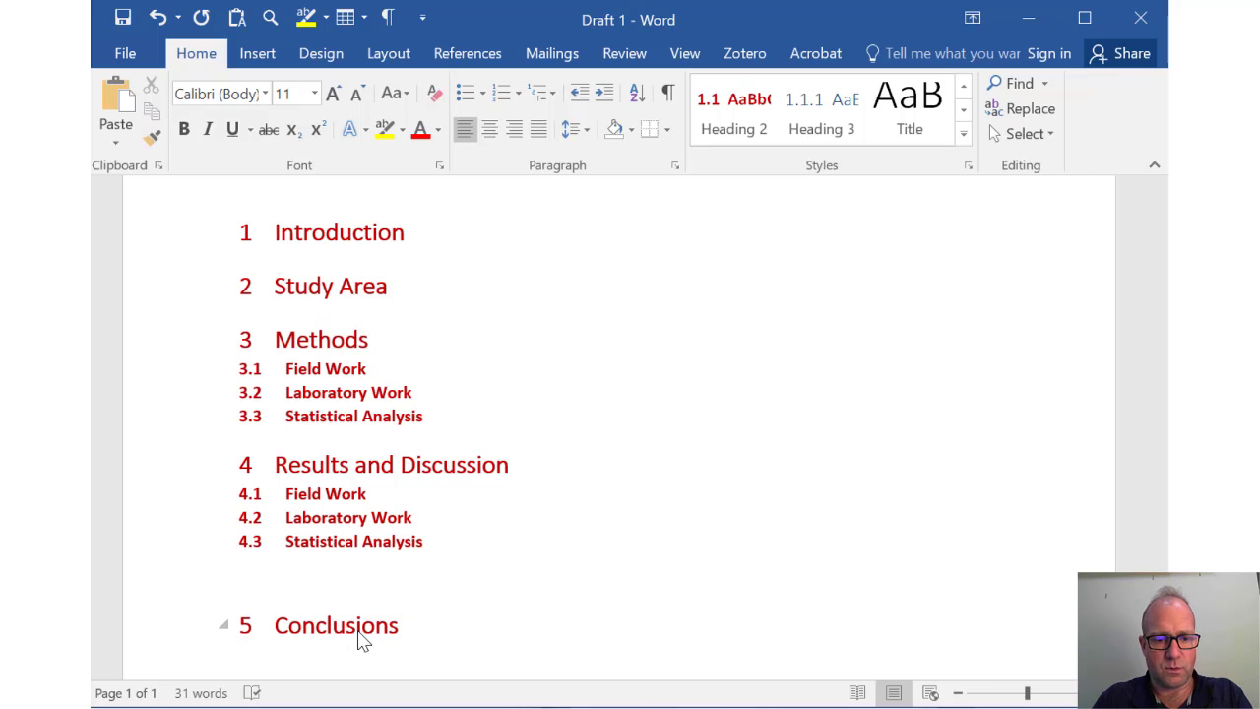
pyautogui.write('Ref')
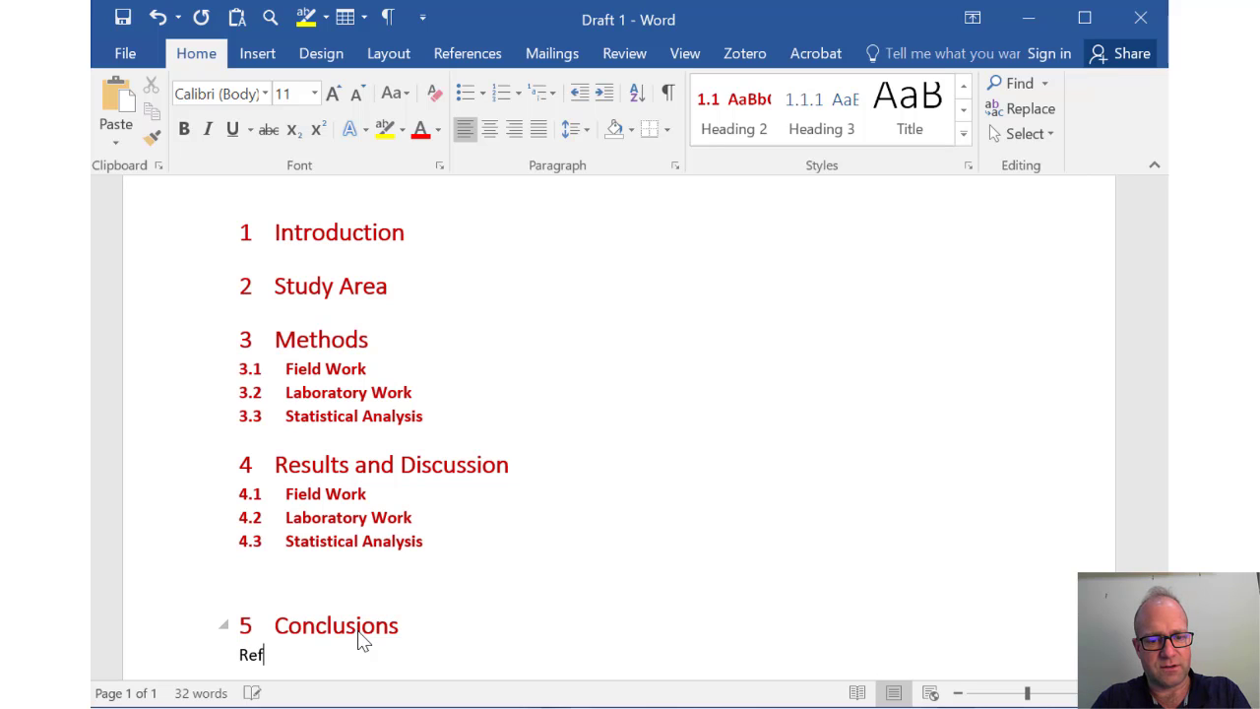
pyautogui.write('erences')
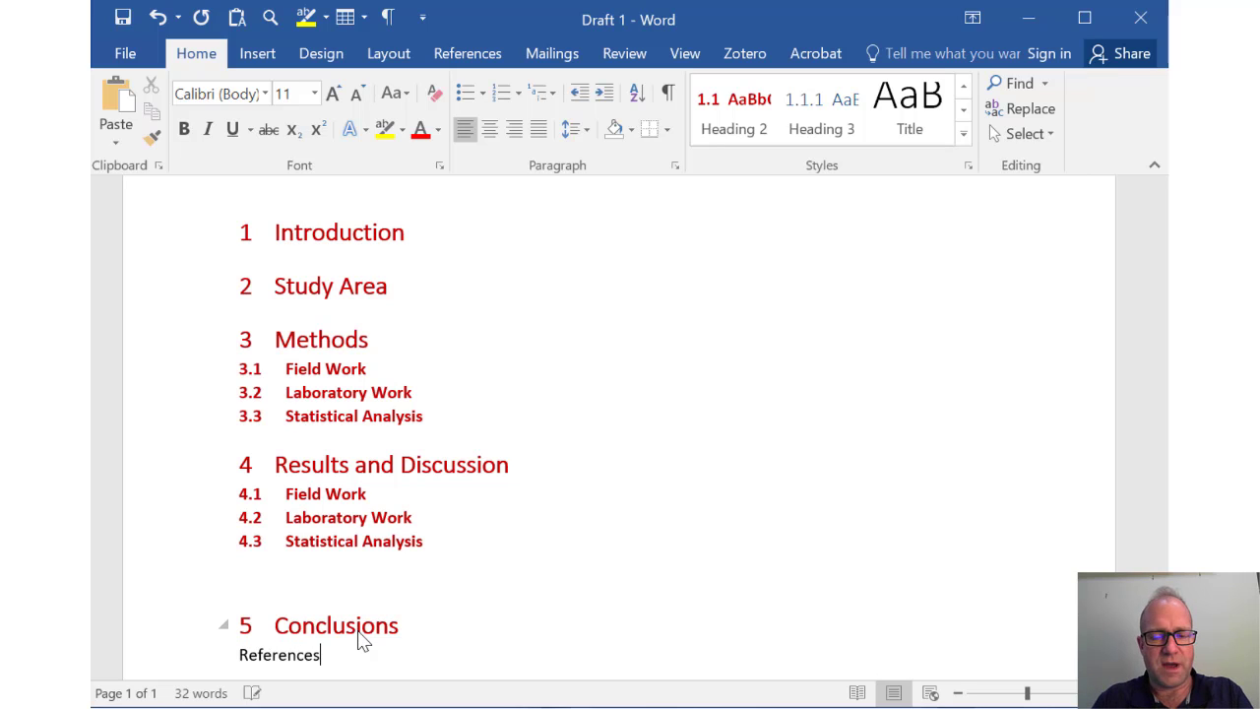
pyautogui.click(964, 143)
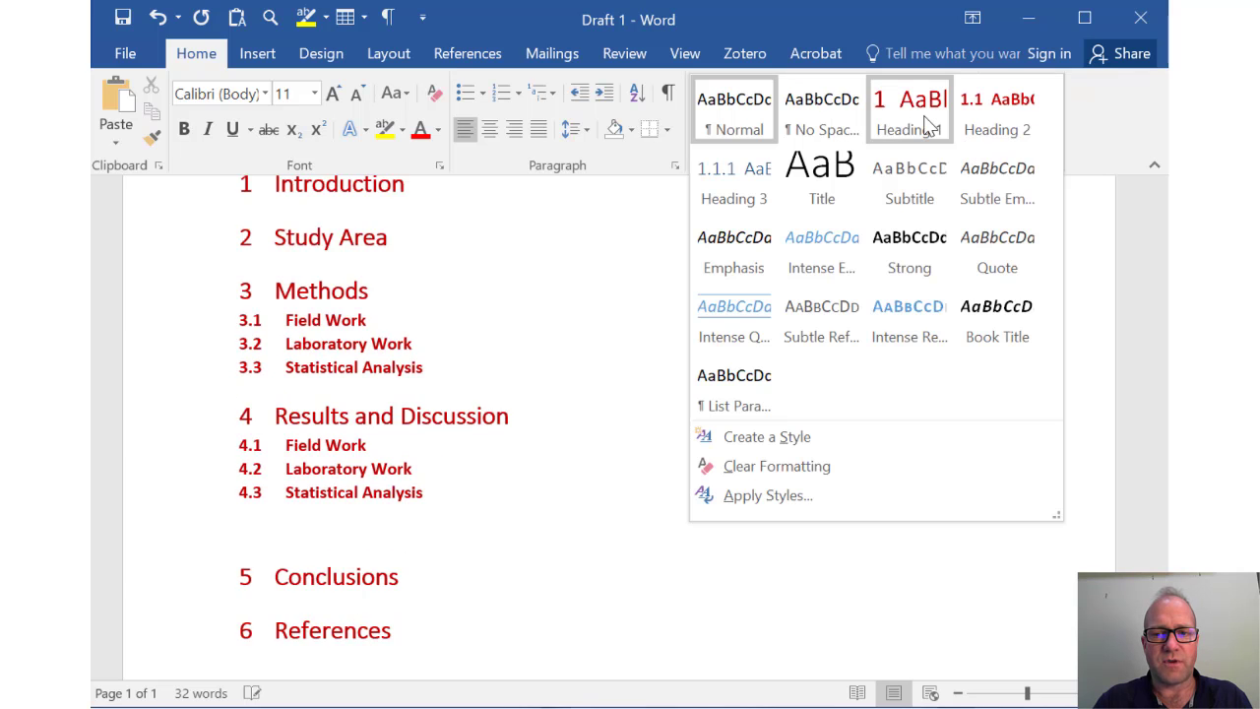
# Style References as Heading 1 (numbered 6) and delete the blank line under subheading 4.3.
pyautogui.click(923, 124)
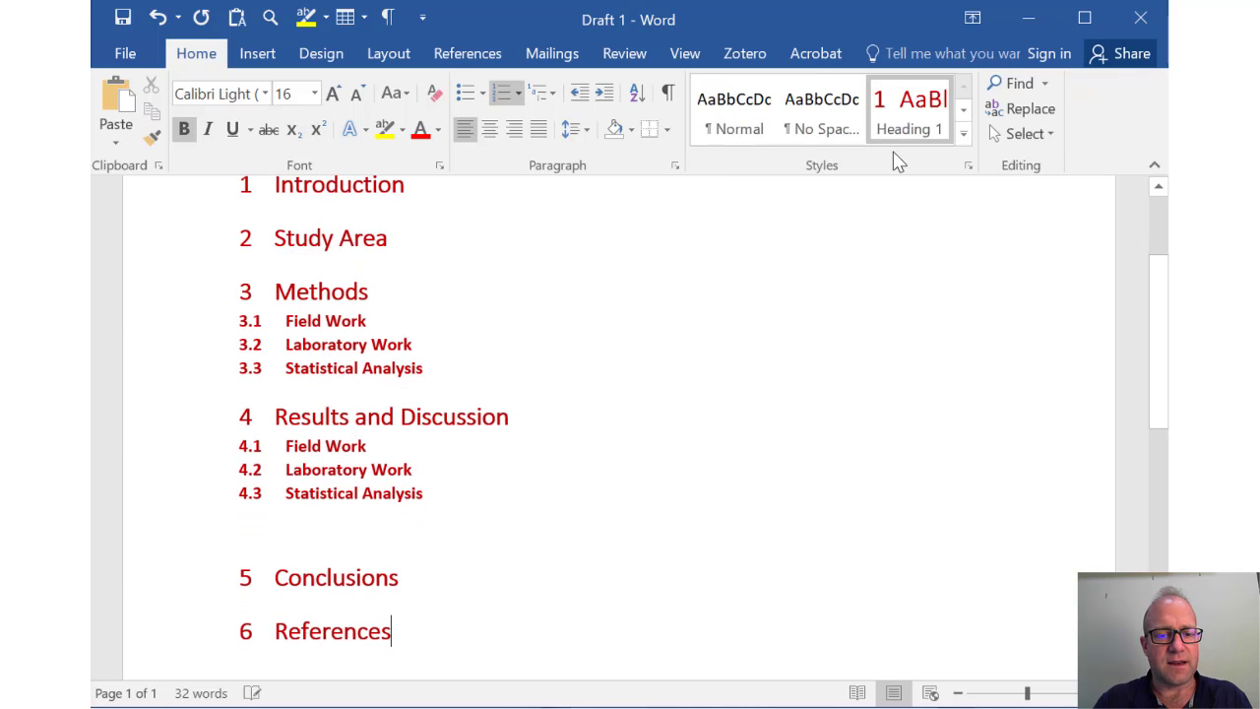
pyautogui.click(384, 544)
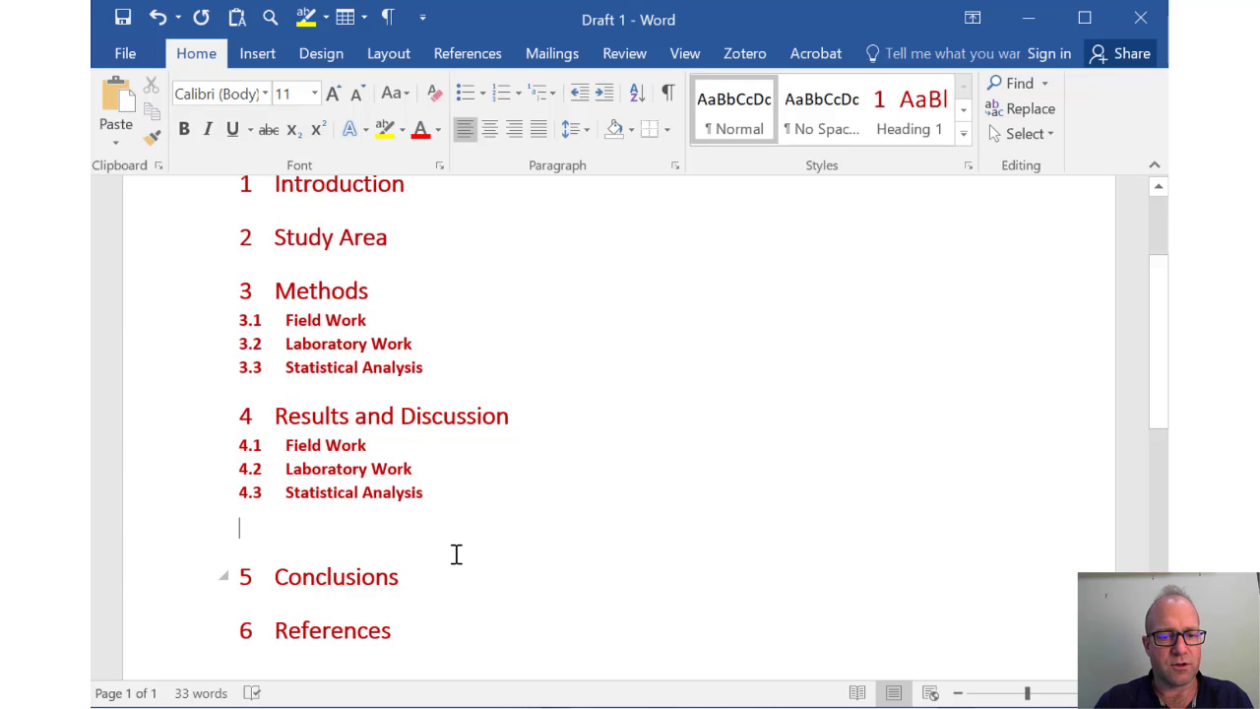
pyautogui.press('BackSpace')
pyautogui.scroll(2, 433, 563)
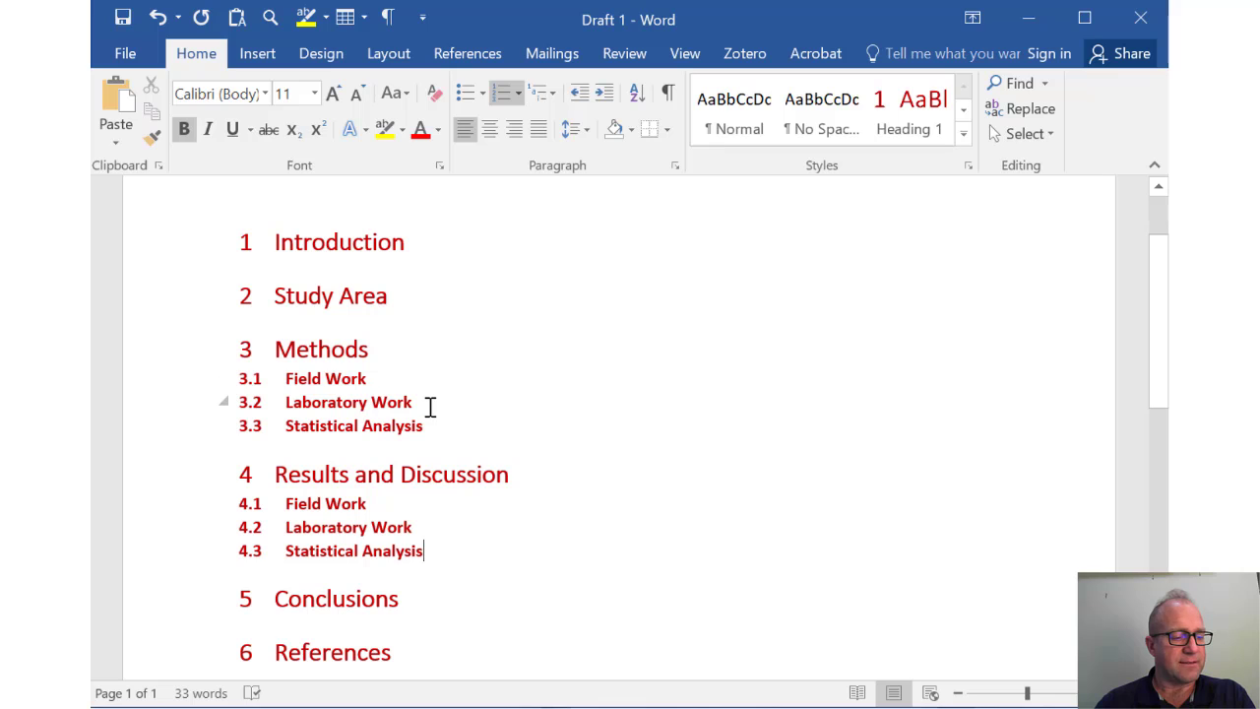
pyautogui.press('Up')
pyautogui.press('Up')
pyautogui.press('Up')
pyautogui.press('Up')
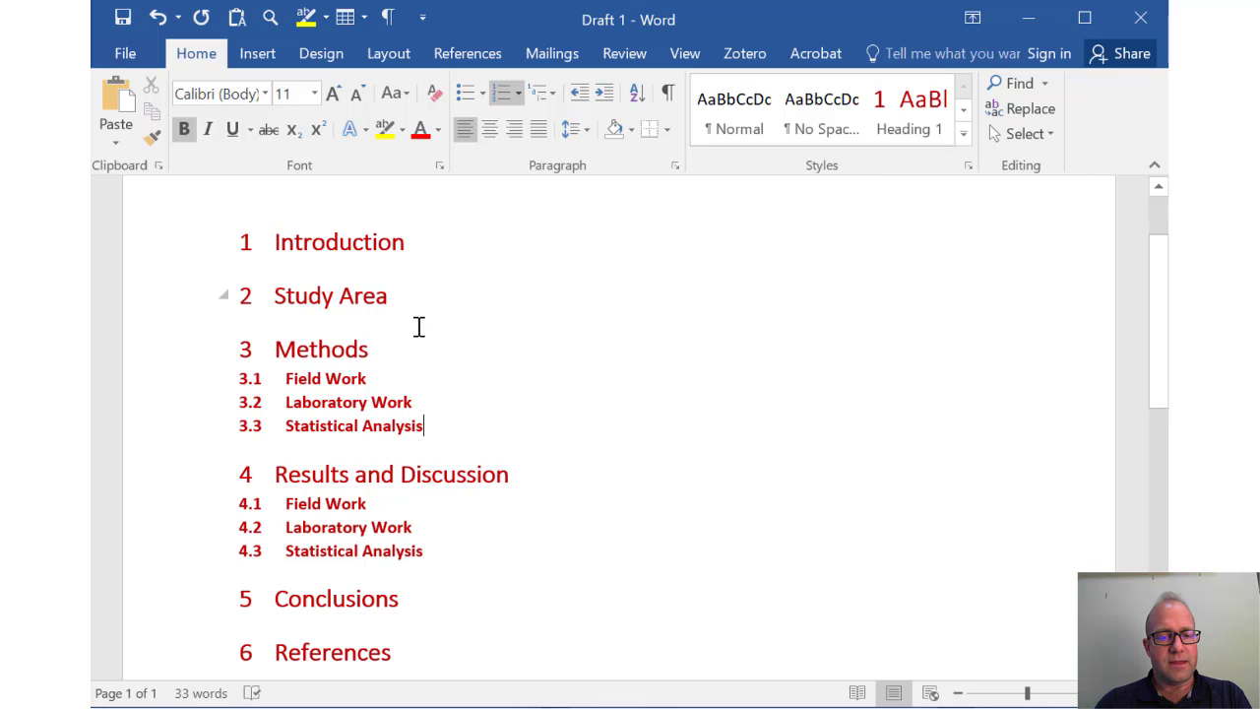
pyautogui.moveTo(186, 386); pyautogui.dragTo(183, 432)
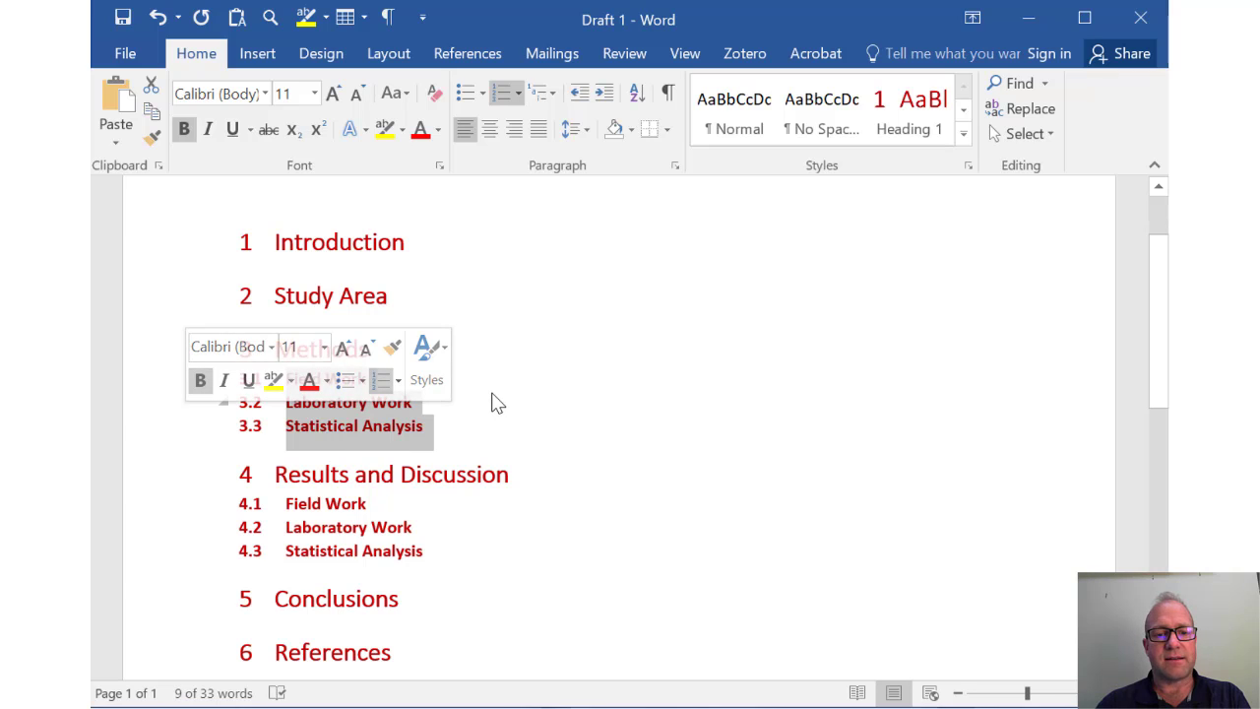
pyautogui.click(514, 404)
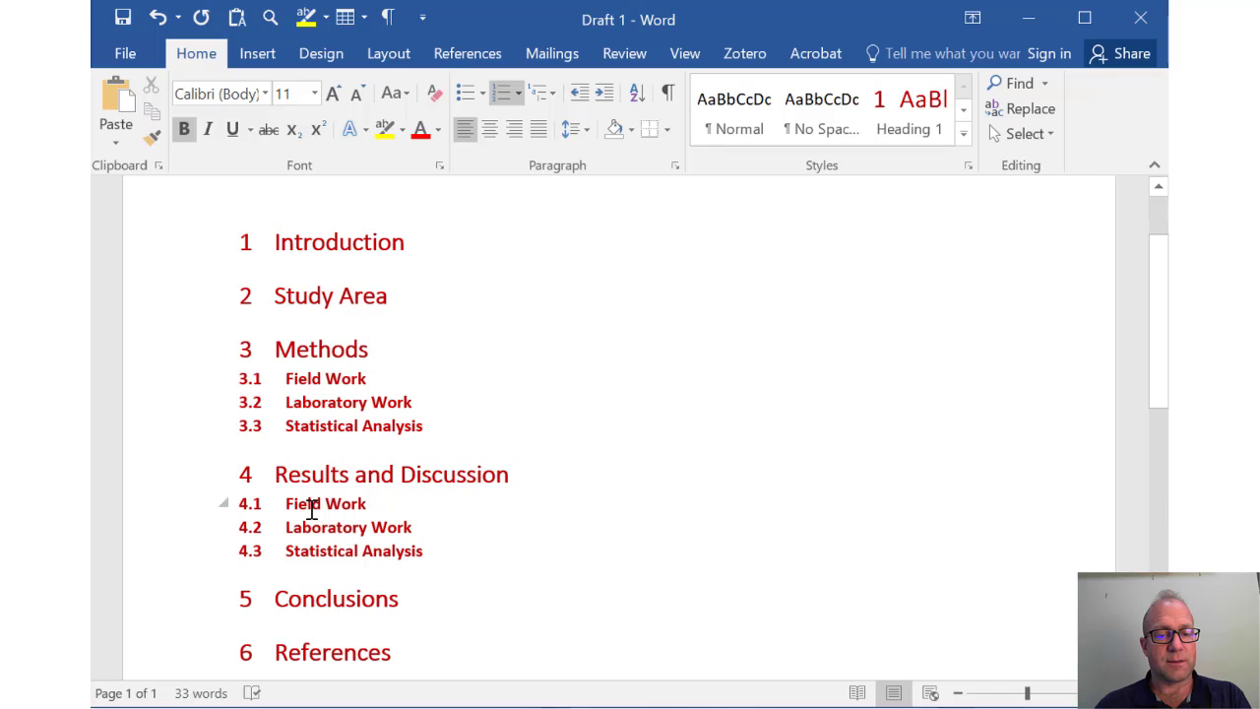
pyautogui.moveTo(314, 508); pyautogui.dragTo(369, 506)
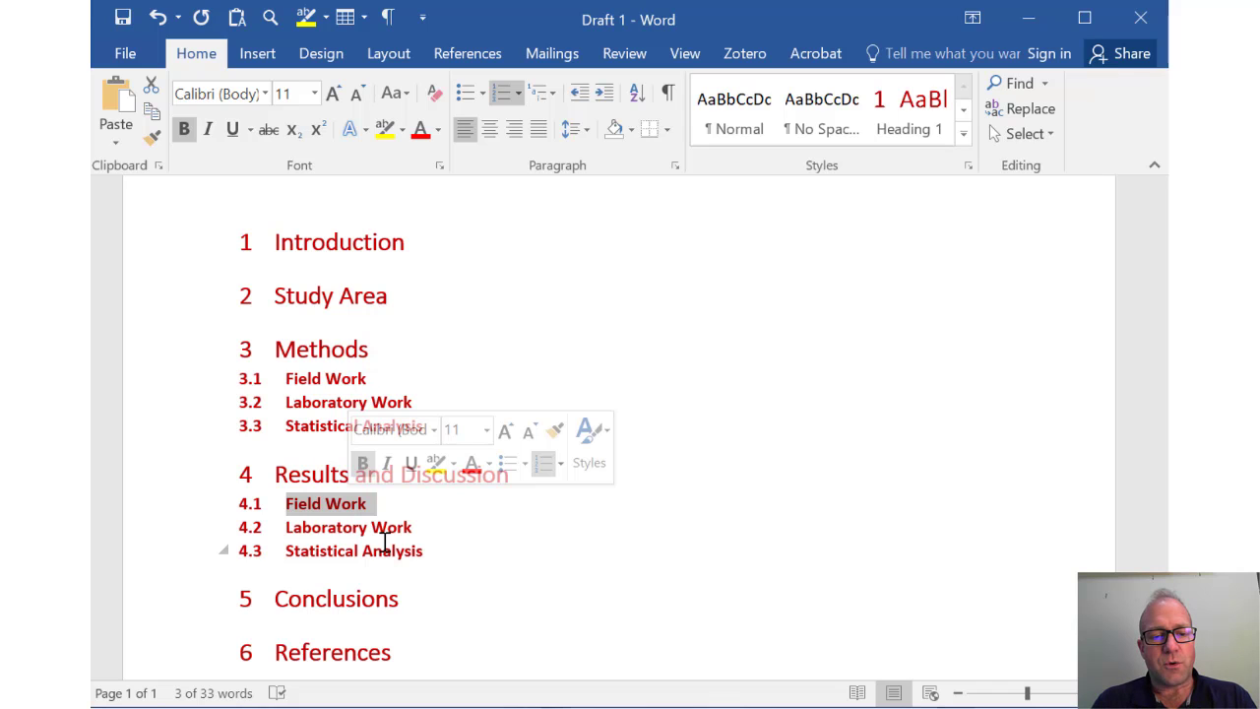
# Retitle subheadings 4.1–4.3 as 'Mixing (physical)', 'Nutrient and Coliform Attenuation (biochemical)', 'Chloride and EC as Plume Tracers (method development)'.
pyautogui.write('Mi')
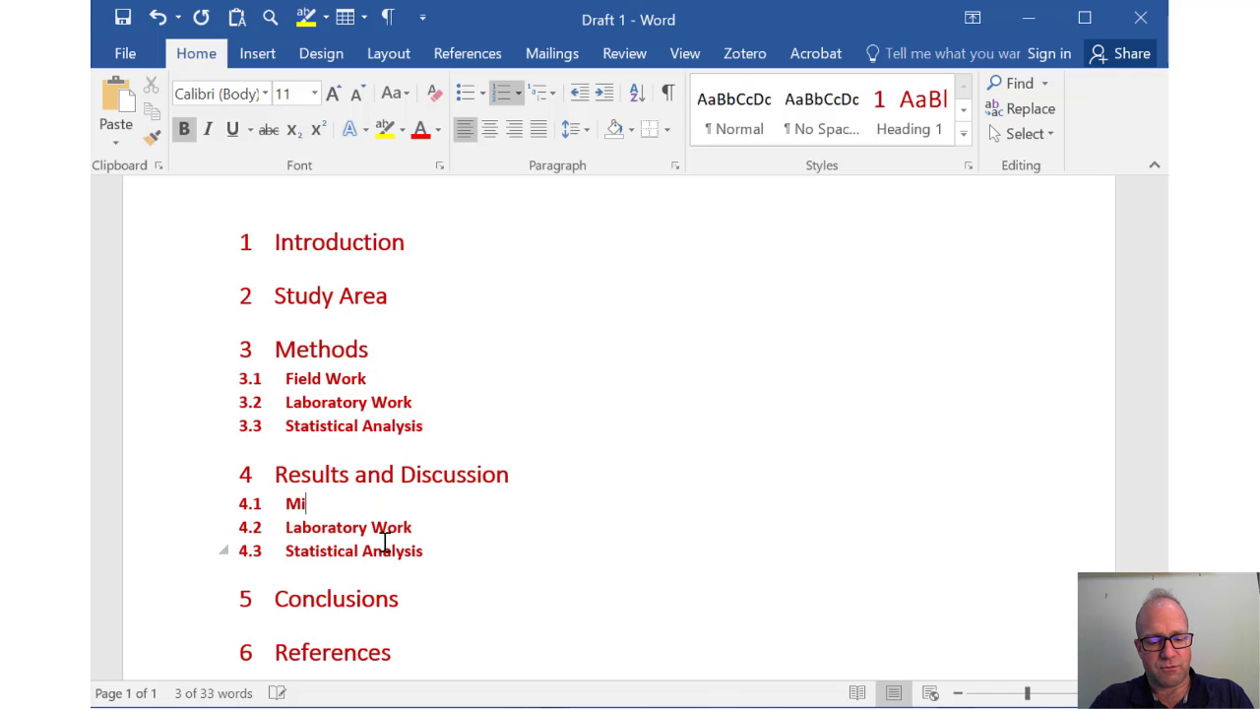
pyautogui.write('xing (')
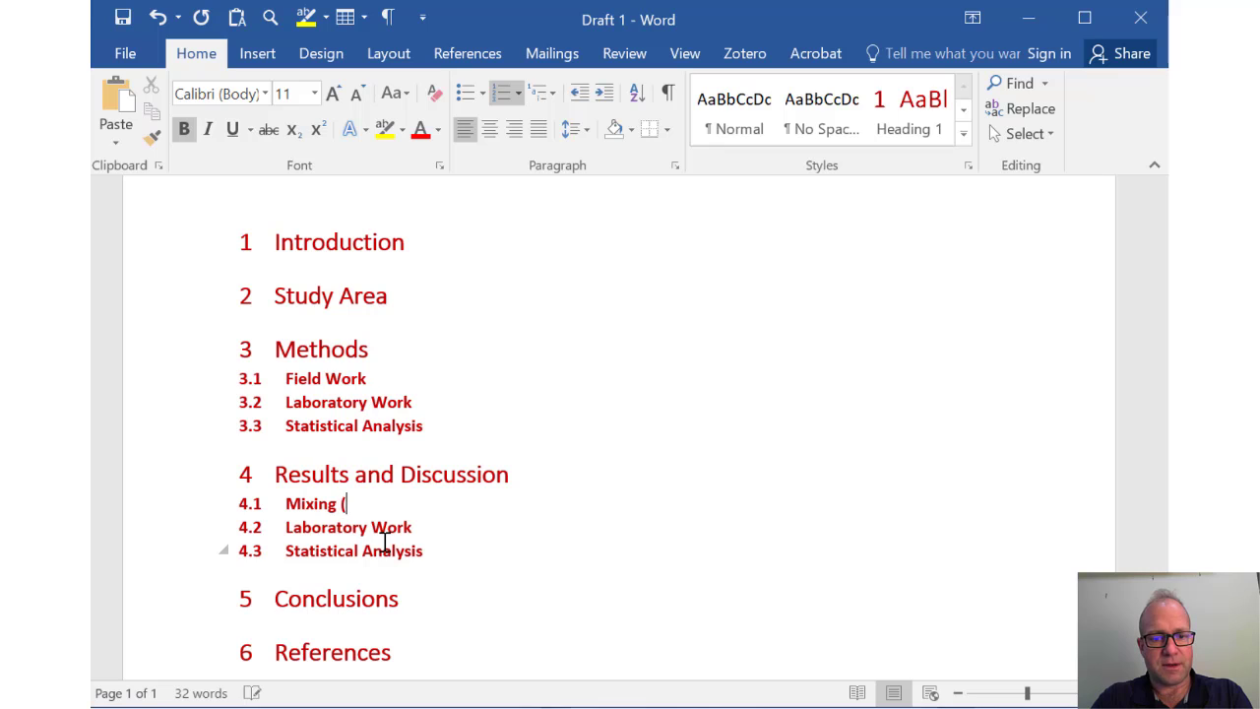
pyautogui.write('p')
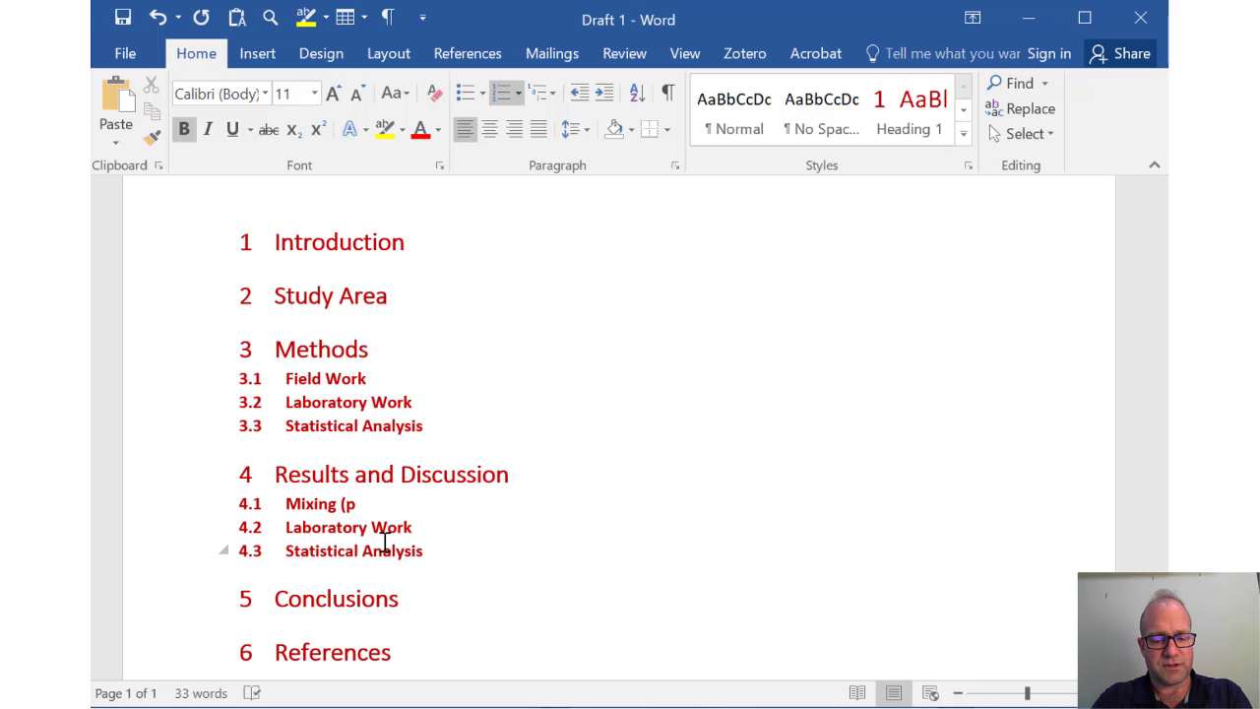
pyautogui.write('ysical)')
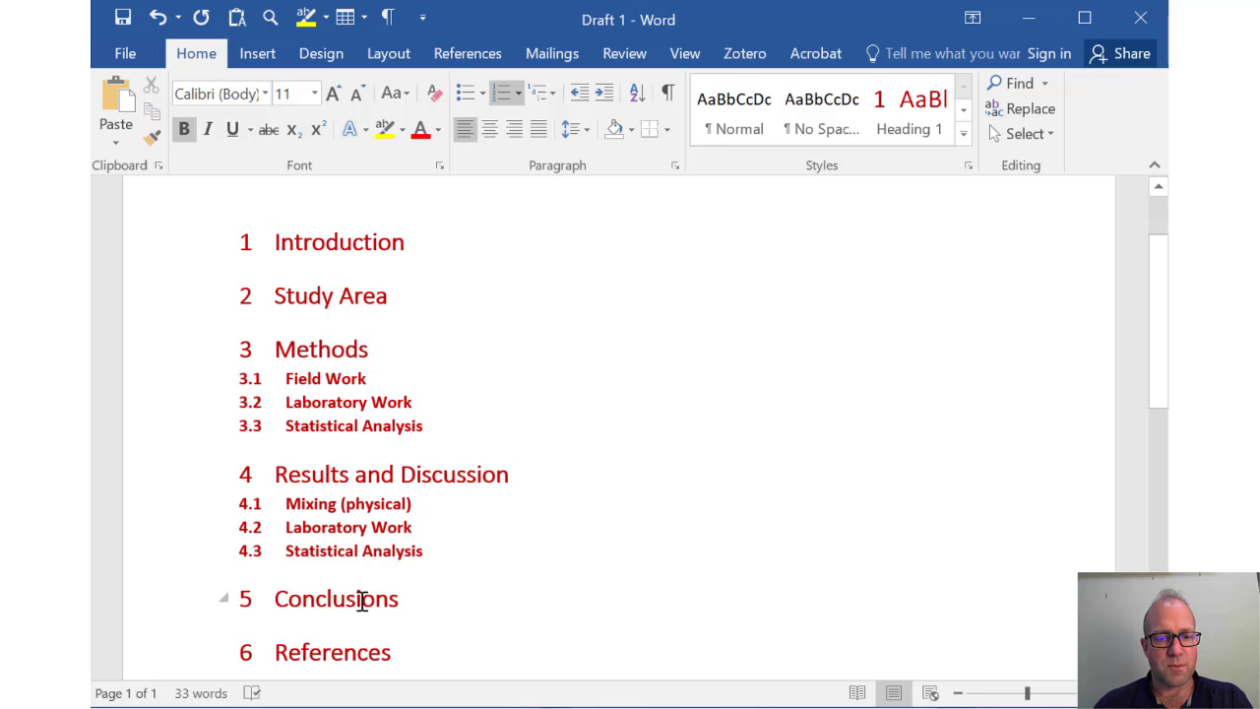
pyautogui.moveTo(306, 528); pyautogui.dragTo(402, 526)
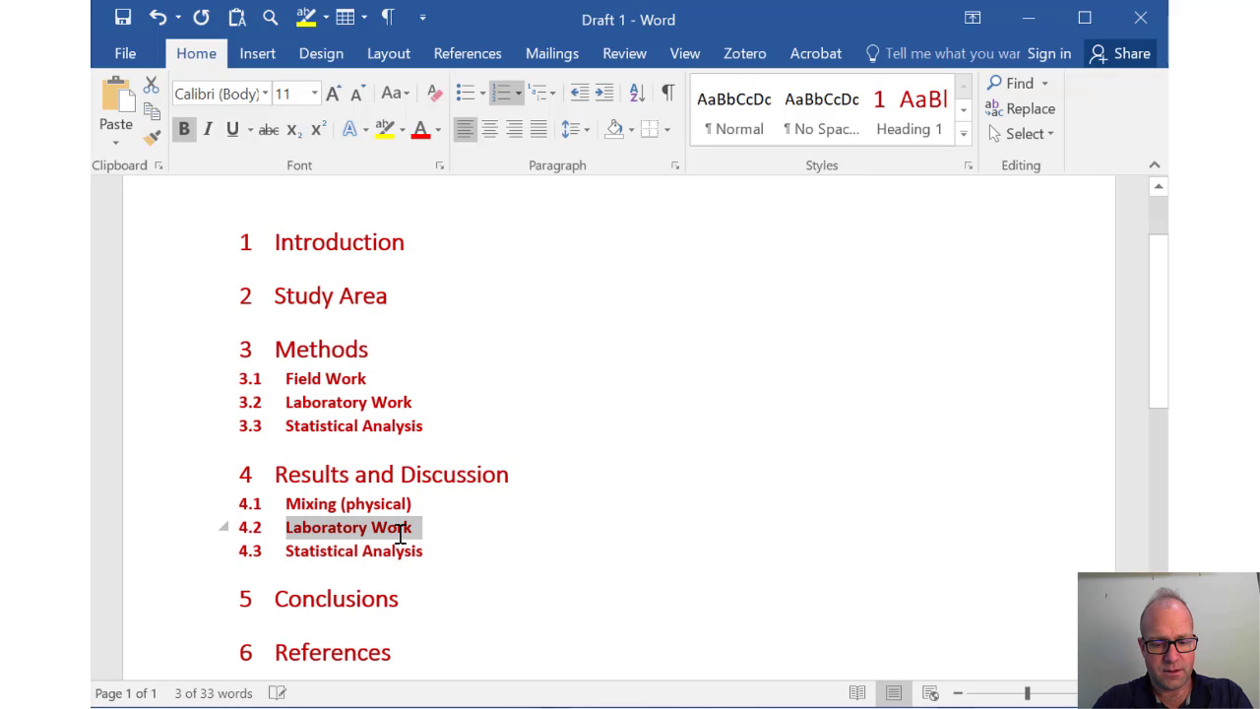
pyautogui.write('Nutrient and Coliform Attenuation (biochem')
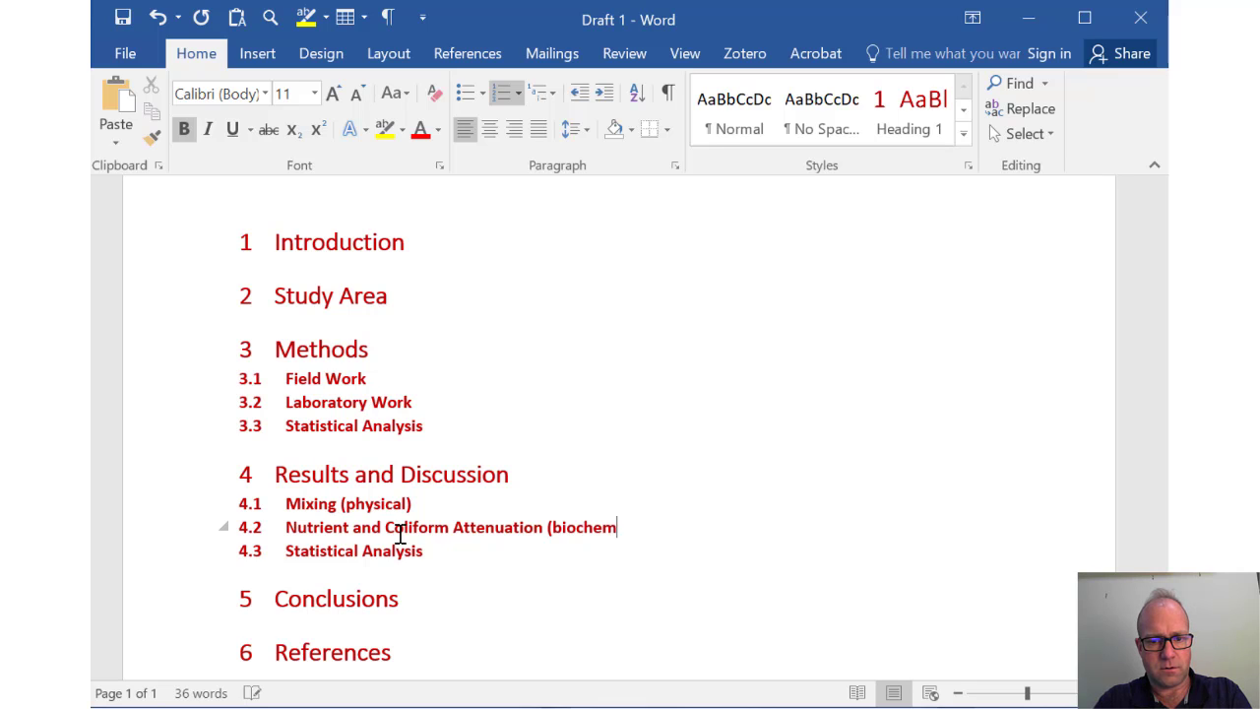
pyautogui.write('ical)')
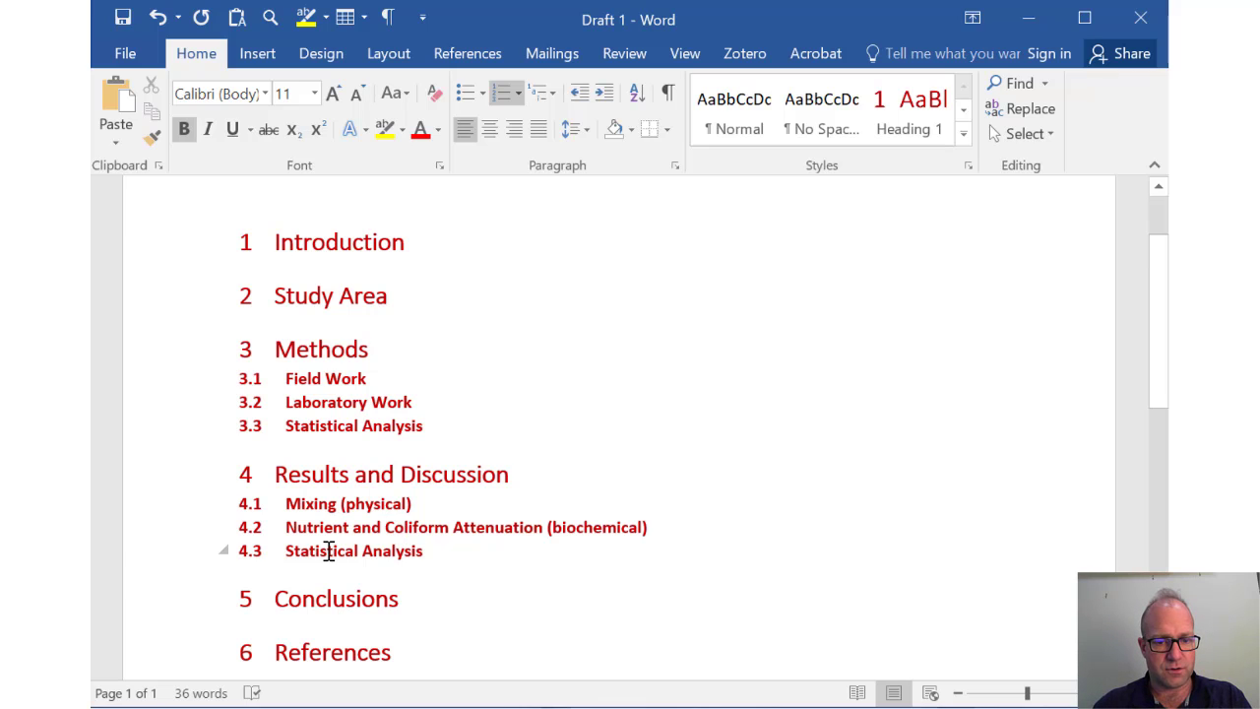
pyautogui.moveTo(329, 551); pyautogui.dragTo(381, 553)
pyautogui.write('C')
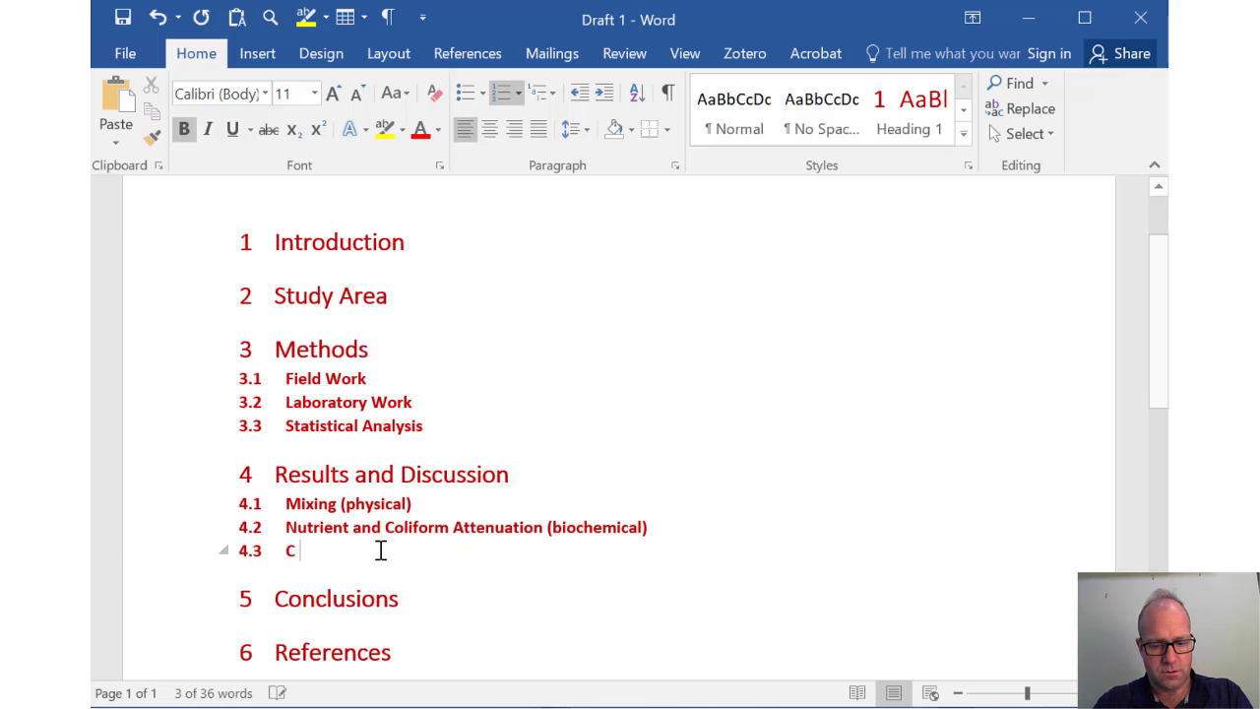
pyautogui.write('hloride and EC as')
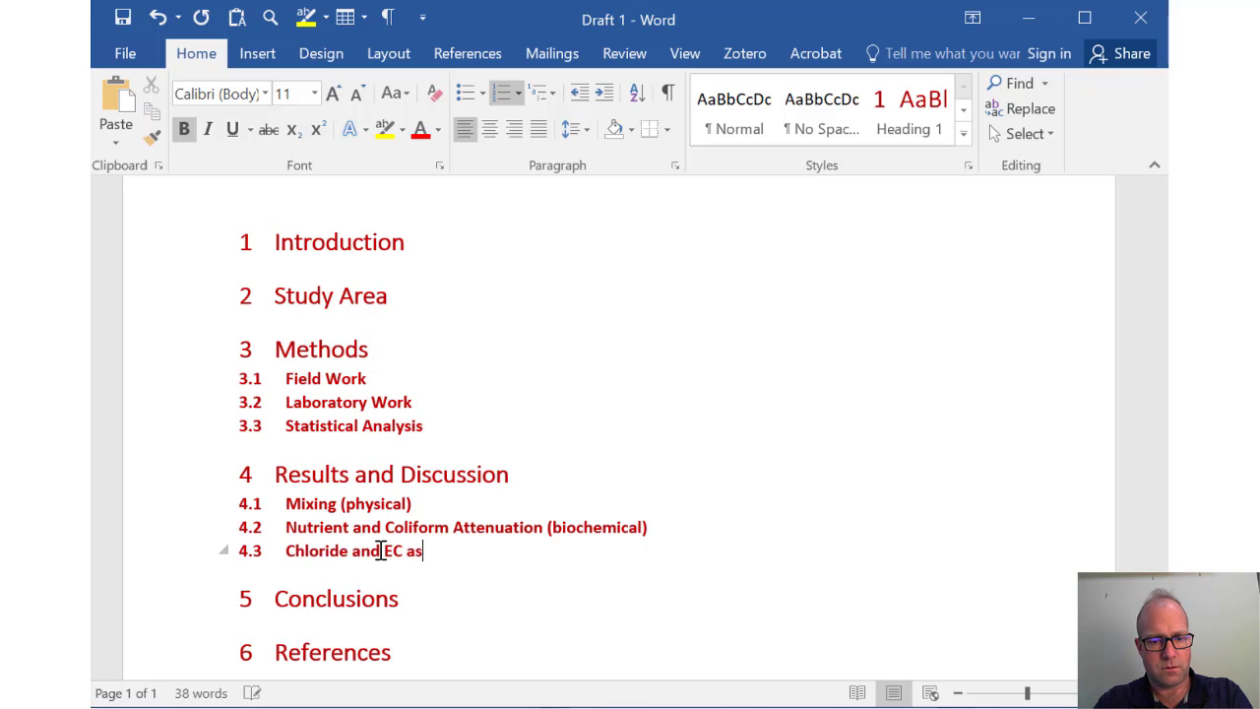
pyautogui.write(' Plume T')
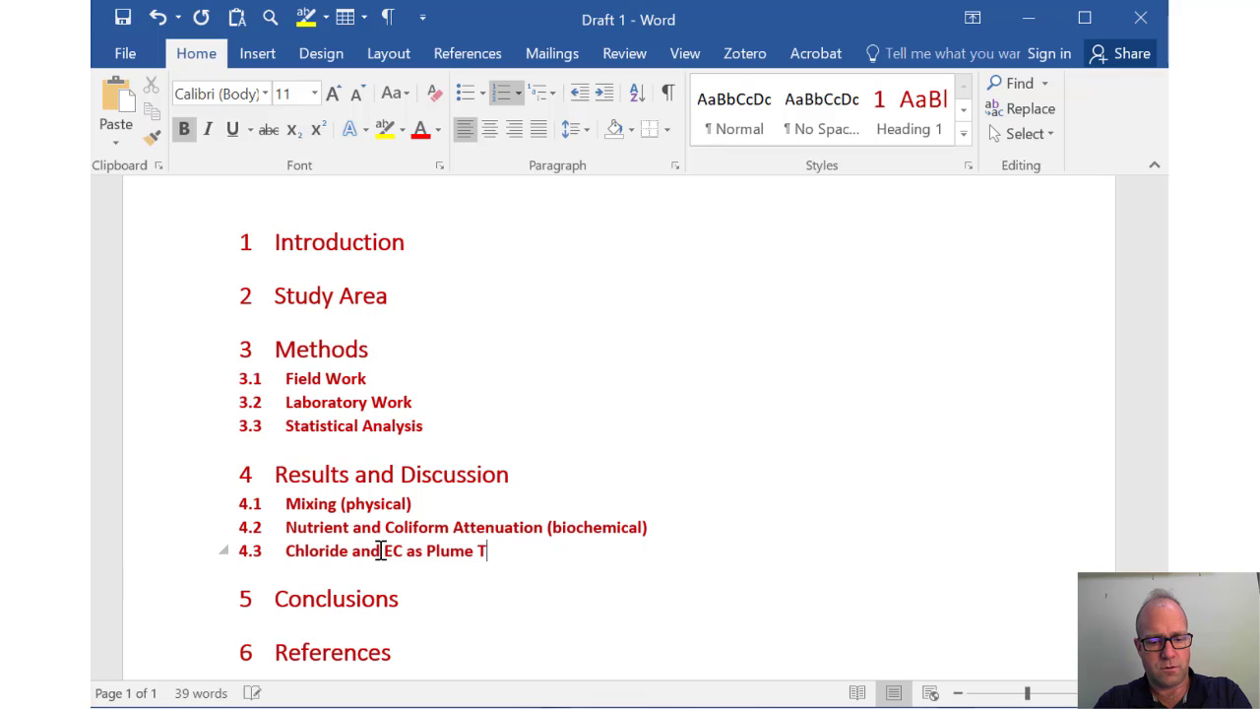
pyautogui.write('racers')
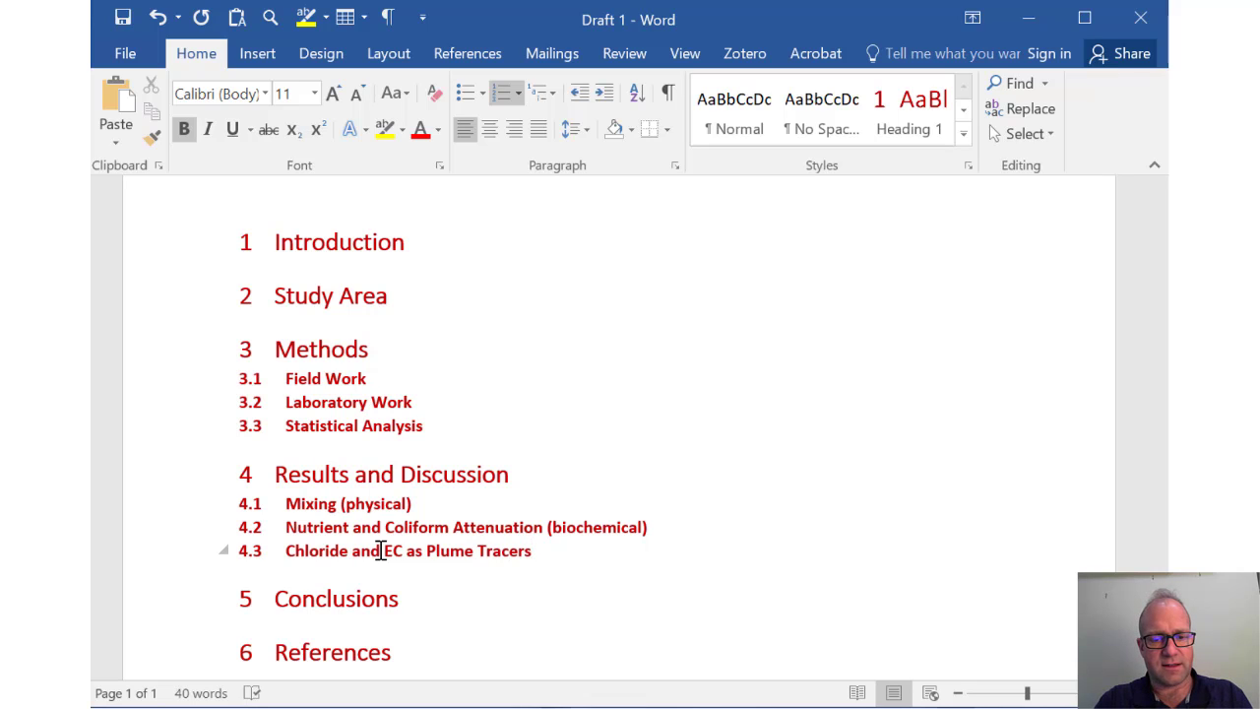
pyautogui.write(' ()')
pyautogui.press('Down')
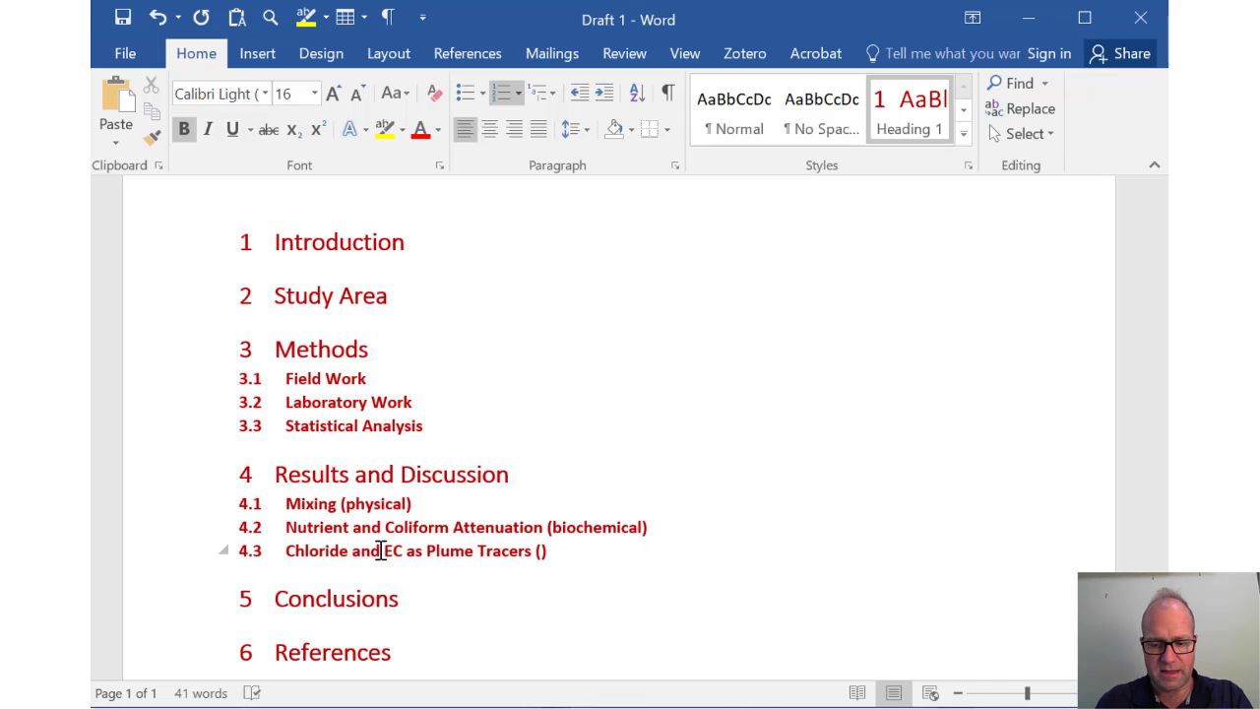
pyautogui.press('Up')
pyautogui.write('meth')
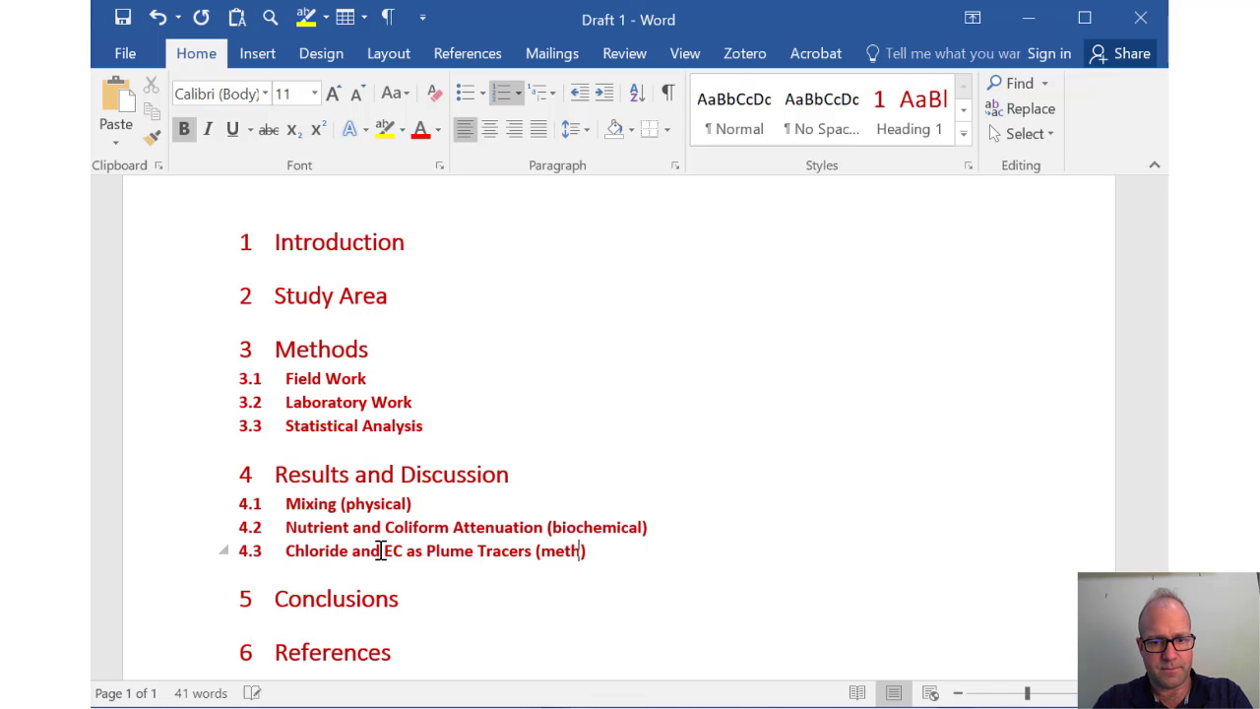
pyautogui.write('od development')
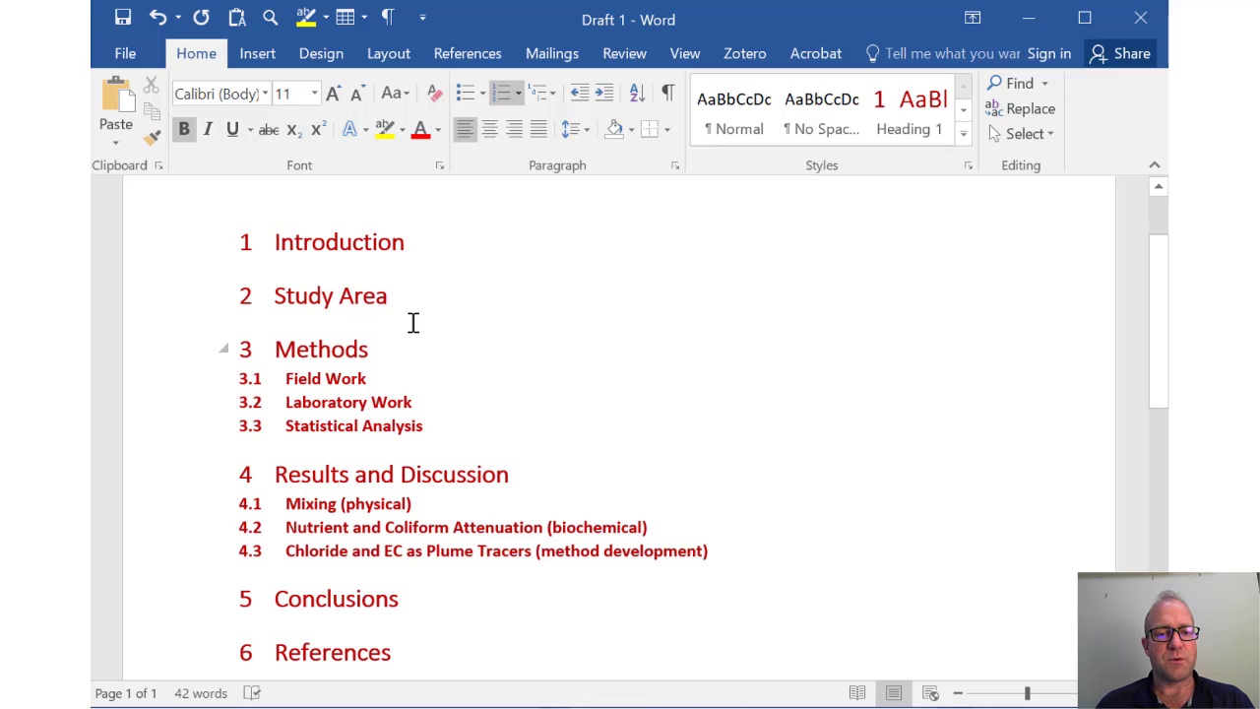
# Insert a blank Normal-style paragraph right after the '1 Introduction' heading.
pyautogui.doubleClick(355, 382)
pyautogui.moveTo(382, 404); pyautogui.dragTo(394, 424)
pyautogui.click(372, 403)
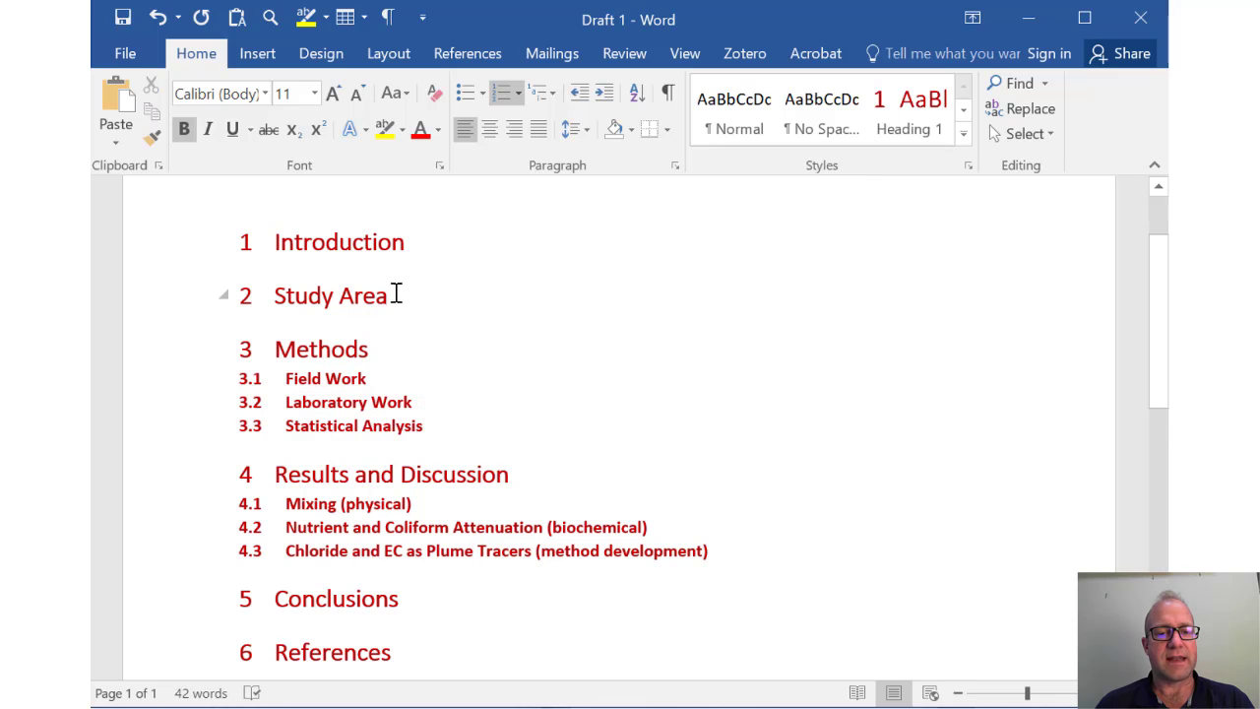
pyautogui.click(416, 272)
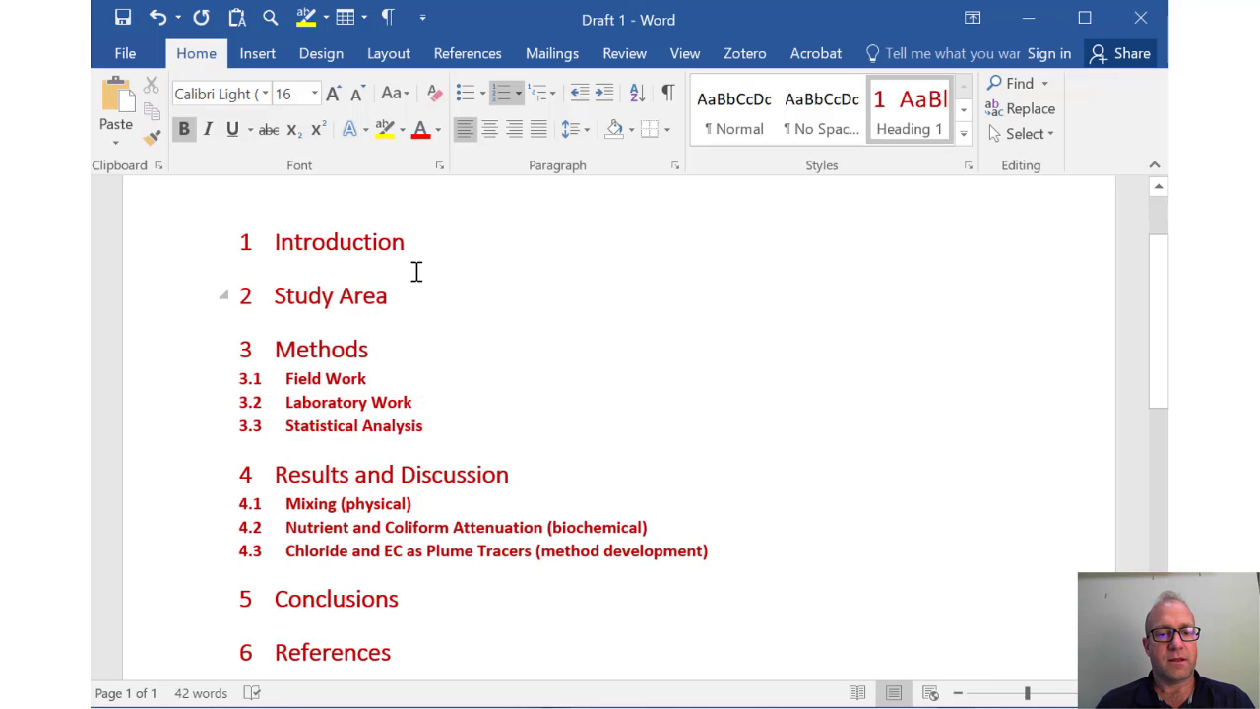
pyautogui.click(442, 247)
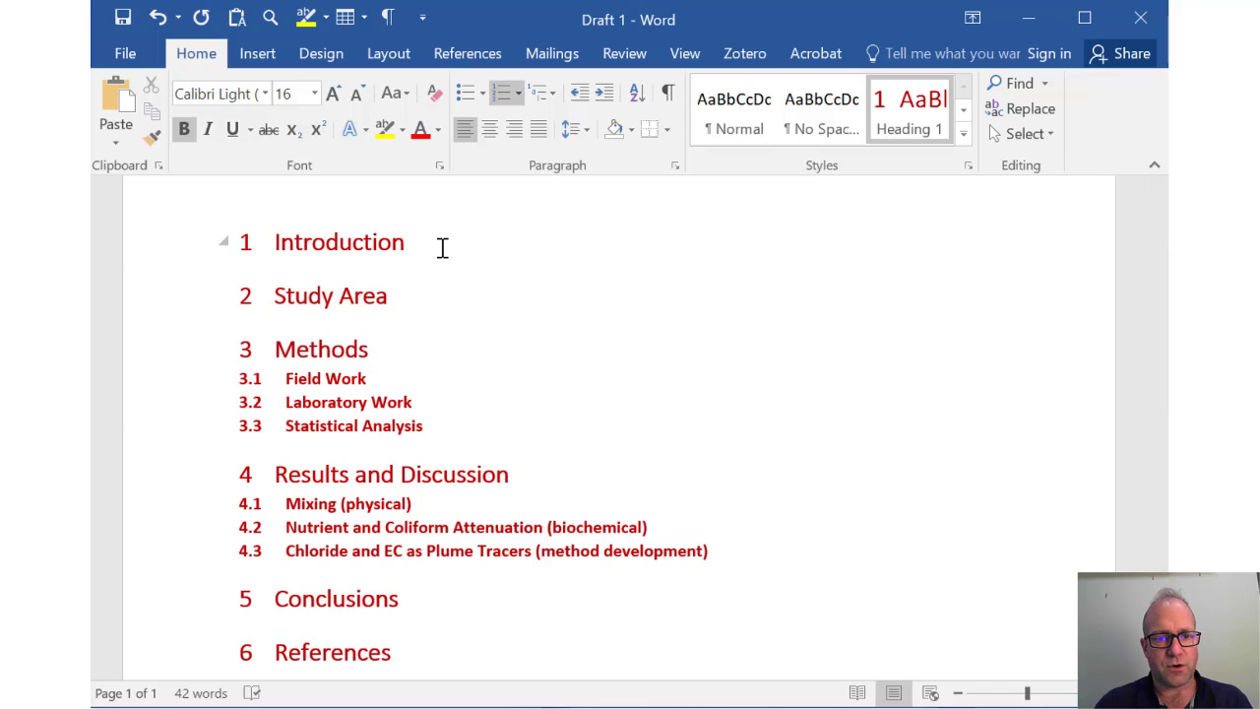
pyautogui.press('Return')
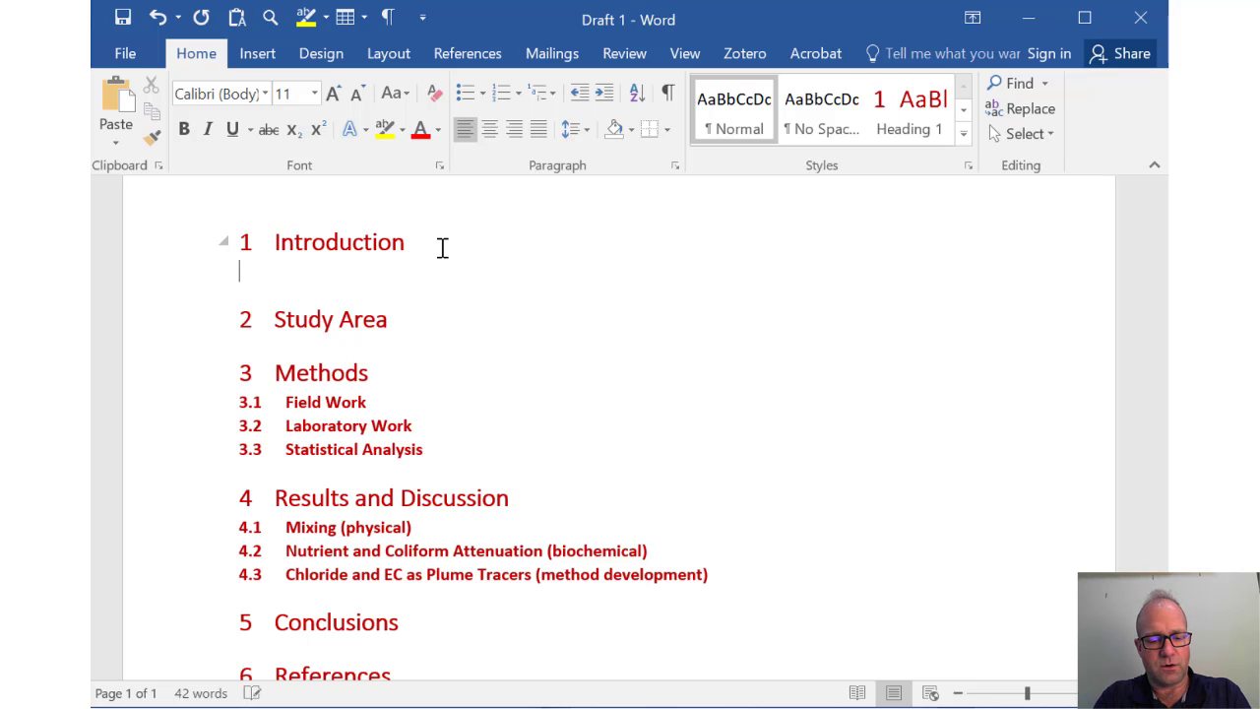
# Write 'Wastewater plumes in rivers are difficult to sample because the sampling must follow a dynamic plume.' and begin a new paragraph.
pyautogui.write('Wastewater')
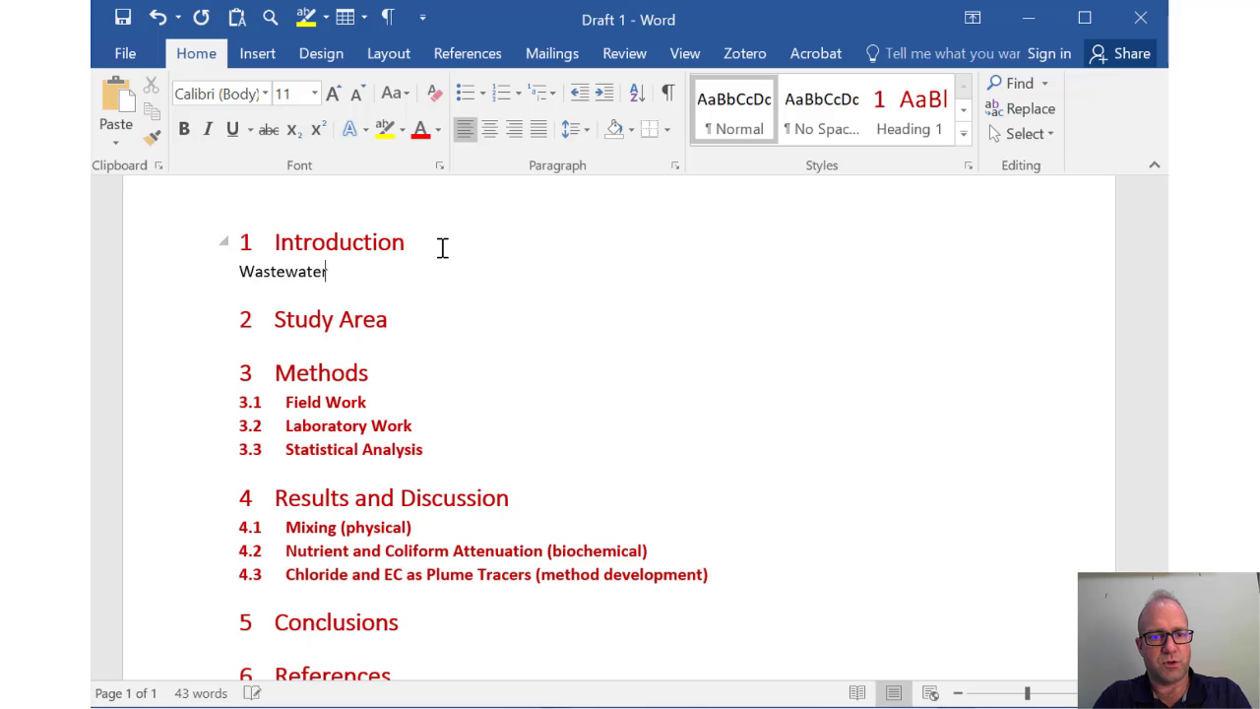
pyautogui.write(' plu')
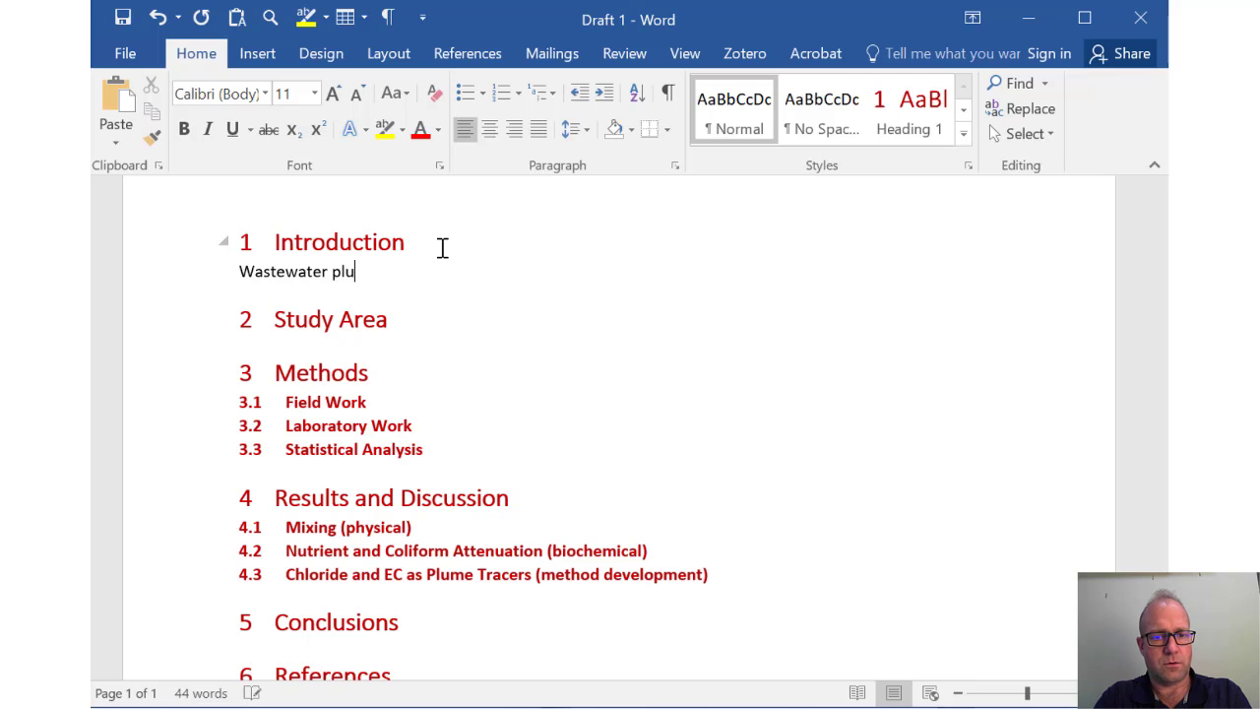
pyautogui.write('mes in ')
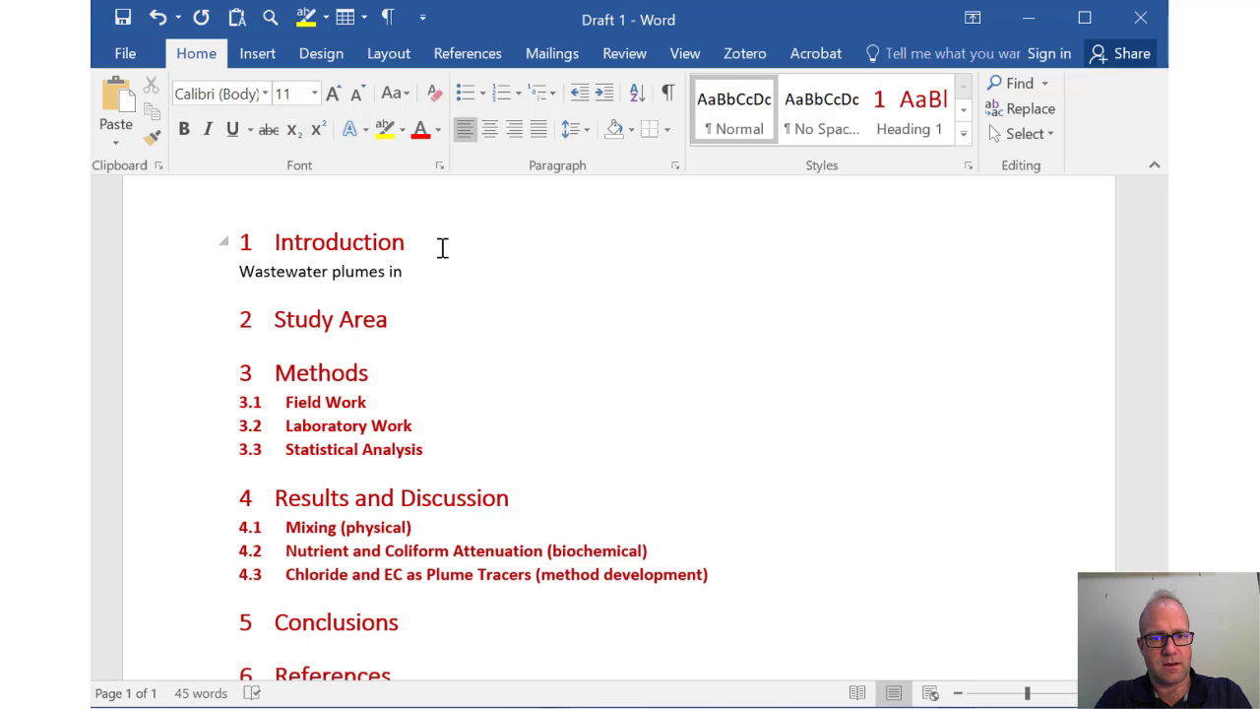
pyautogui.write('rivers a')
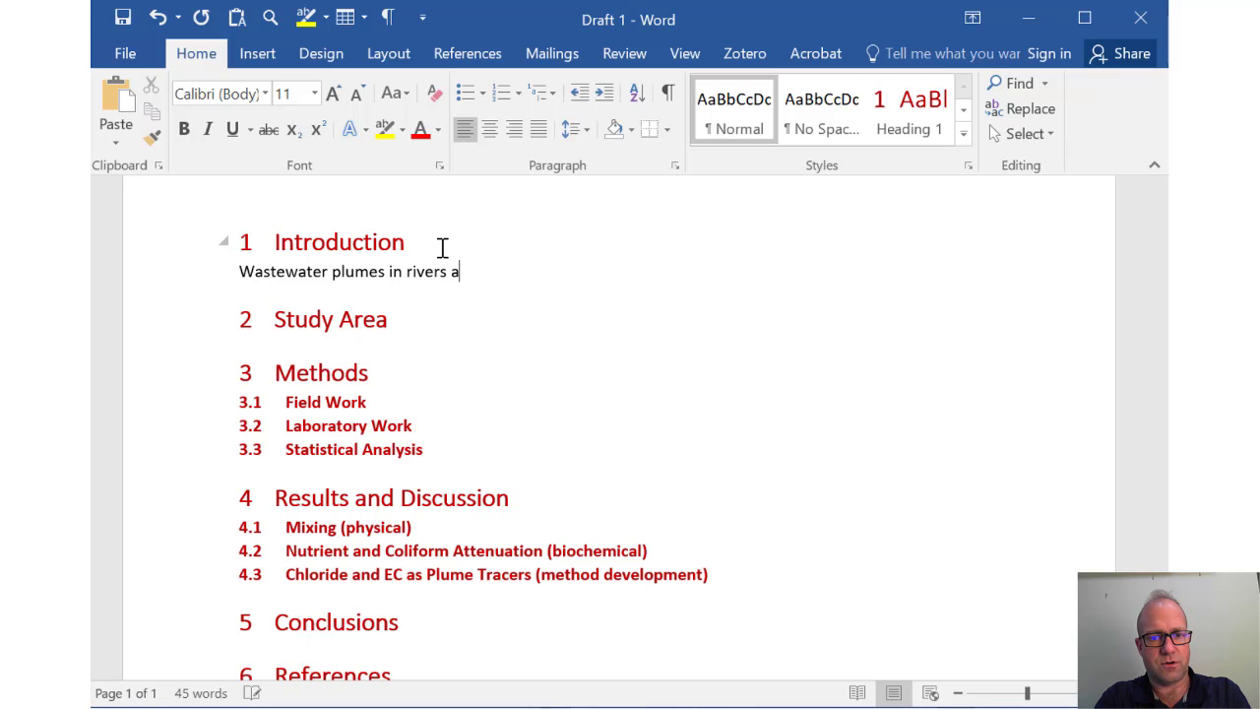
pyautogui.write('re difficult to saml')
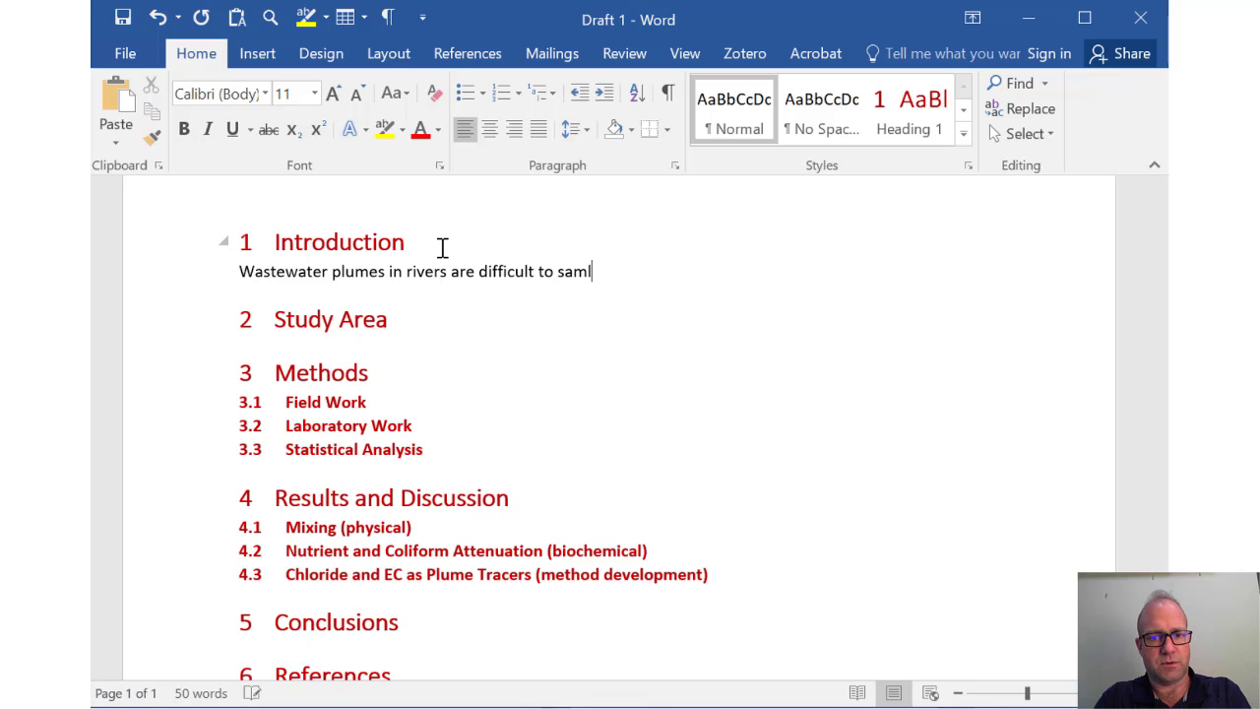
pyautogui.press('BackSpace')
pyautogui.write('ple becc')
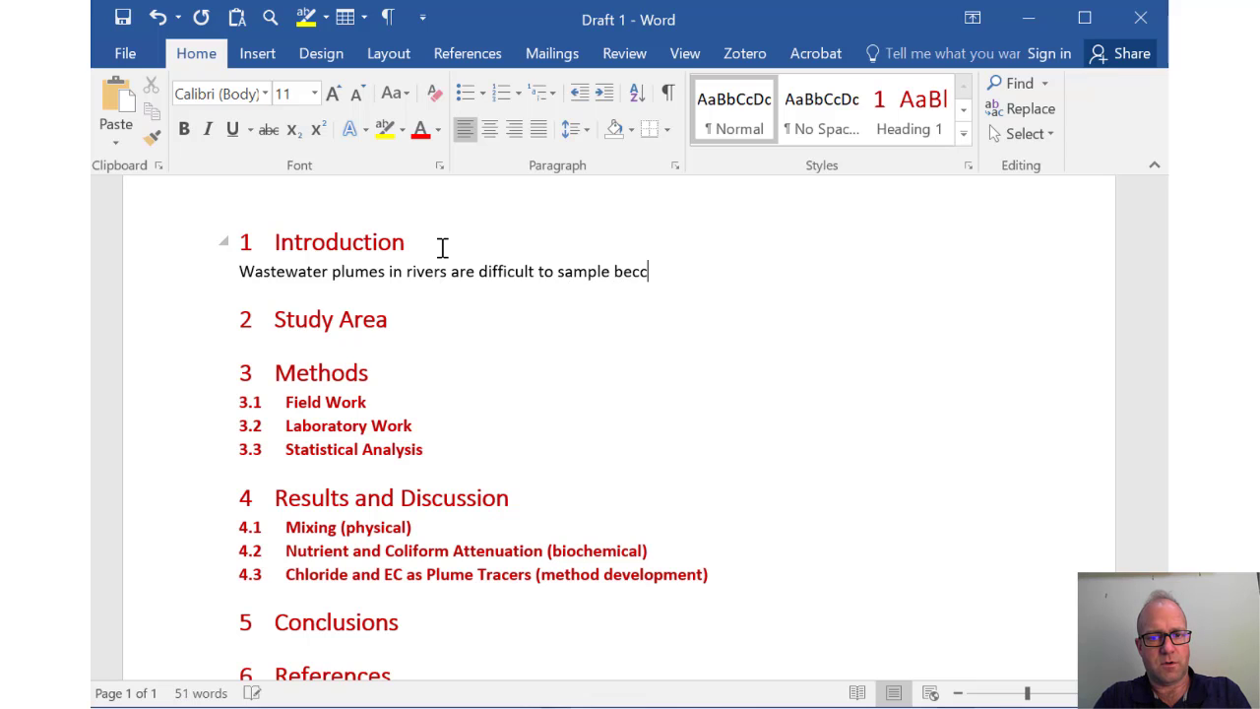
pyautogui.press('BackSpace')
pyautogui.write('ult to sample because the samplin')
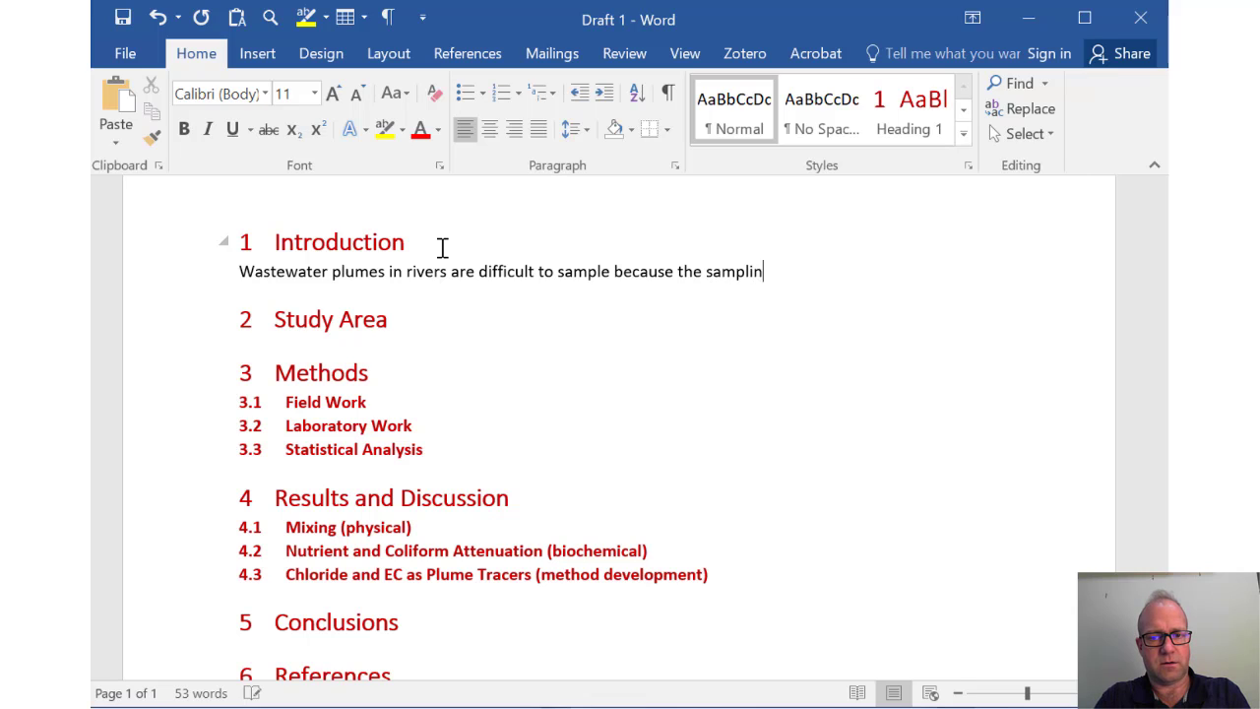
pyautogui.write('g must follow')
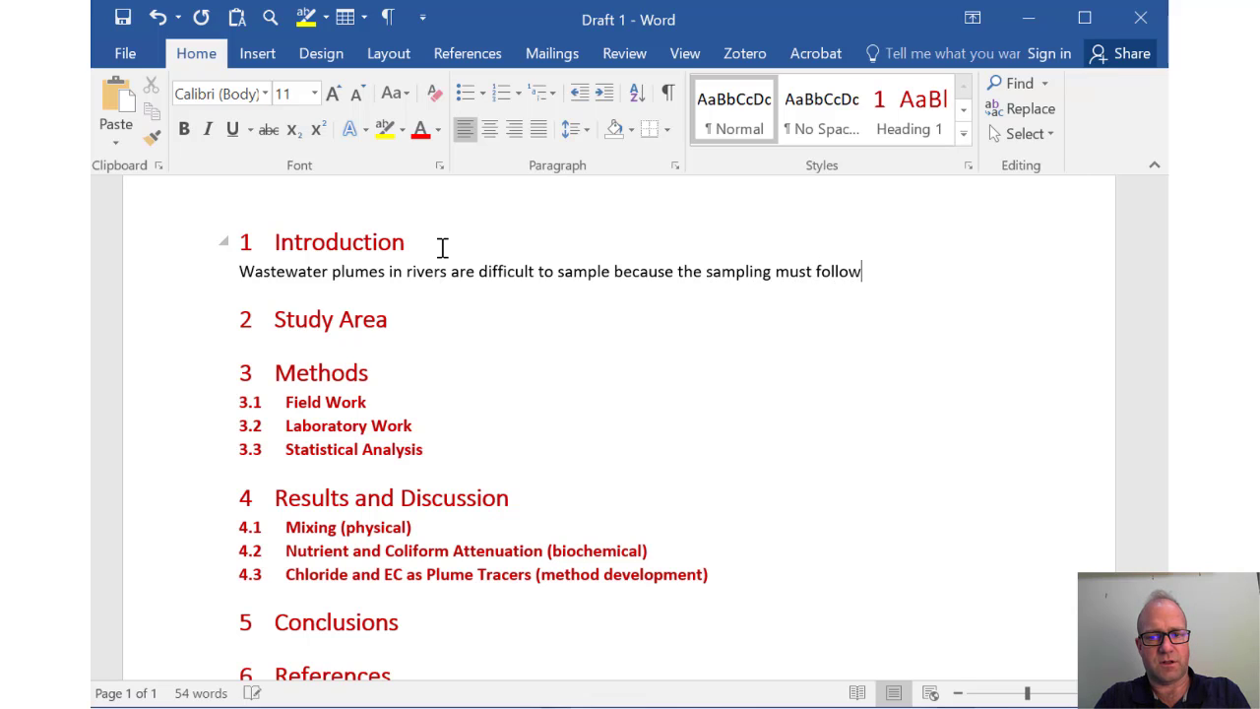
pyautogui.write(' a dynamic ')
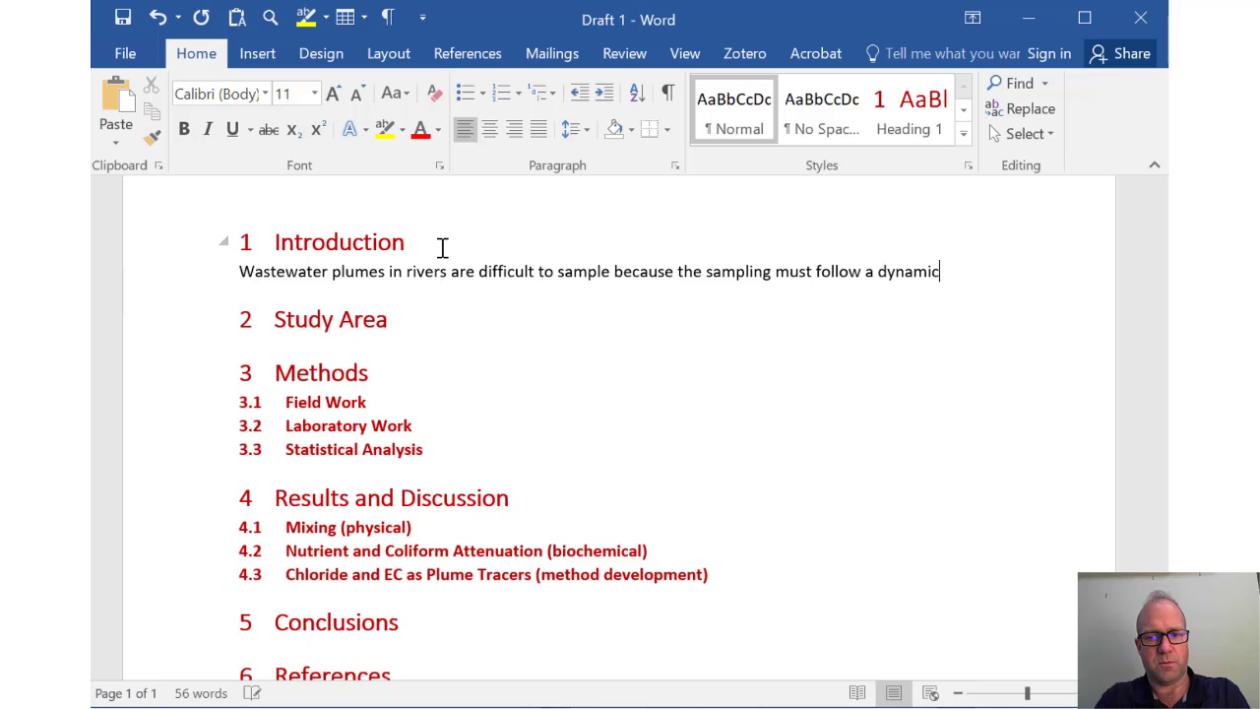
pyautogui.write('plumen')
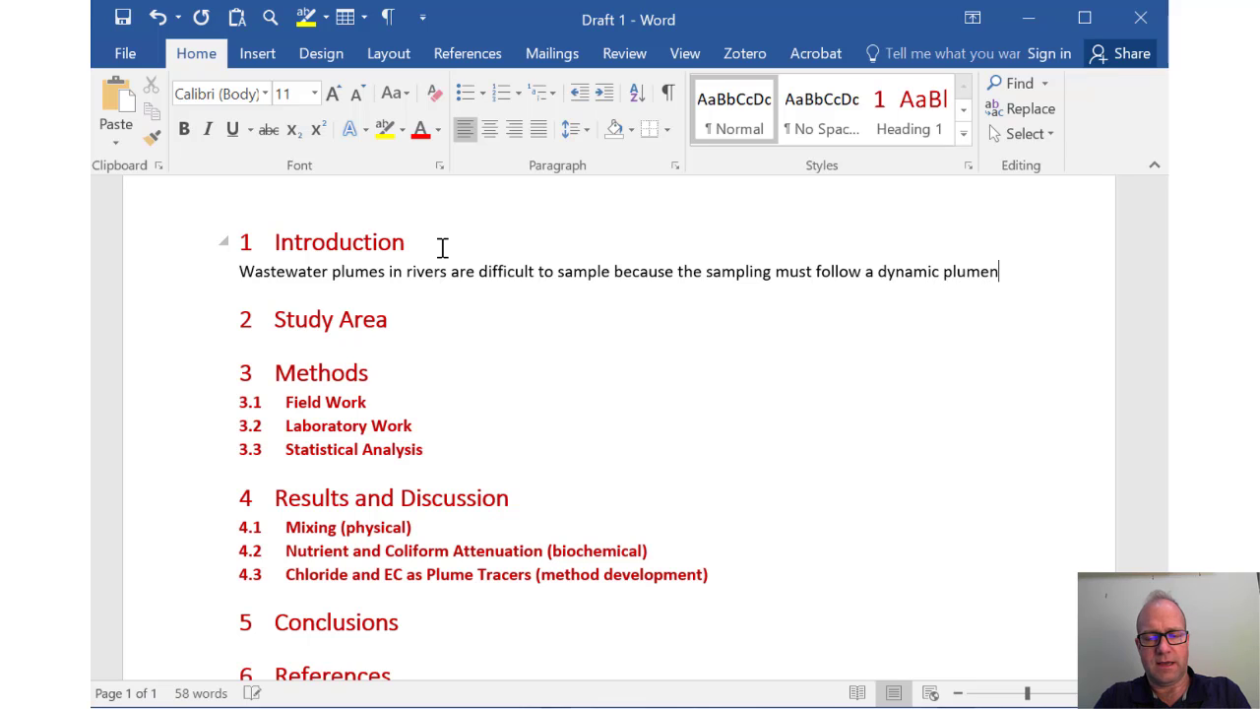
pyautogui.press('BackSpace')
pyautogui.write('.')
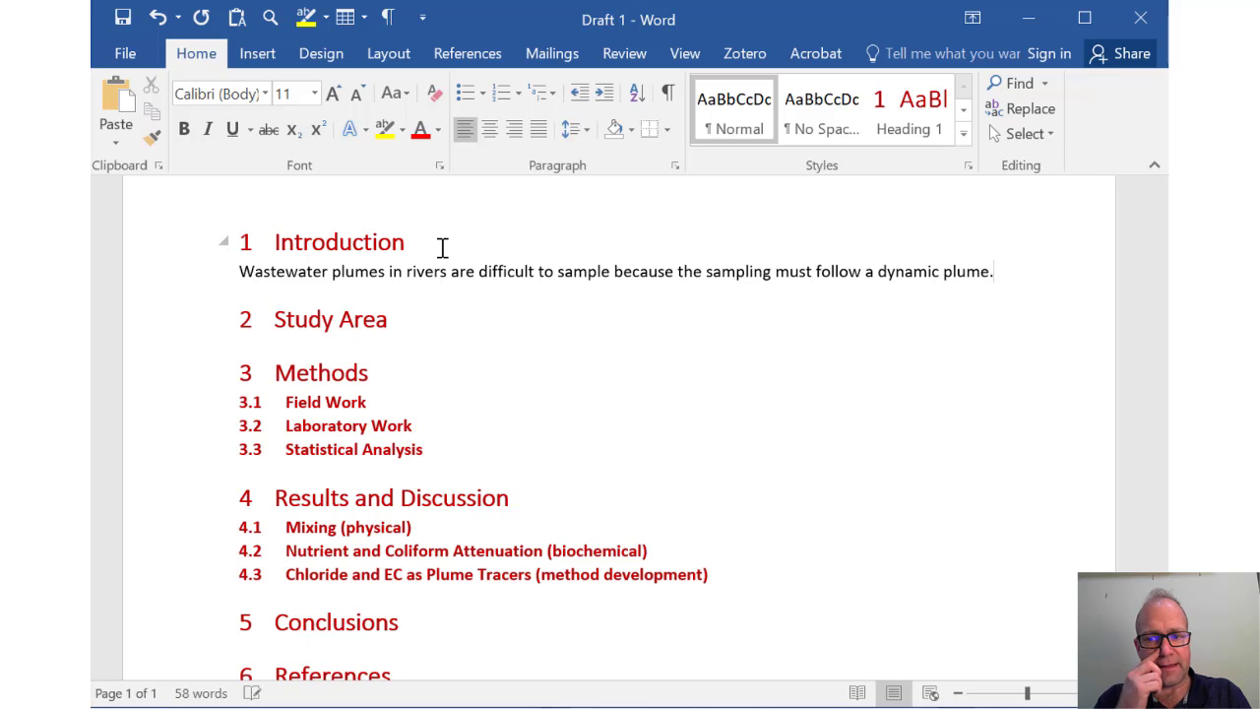
pyautogui.press('Return')
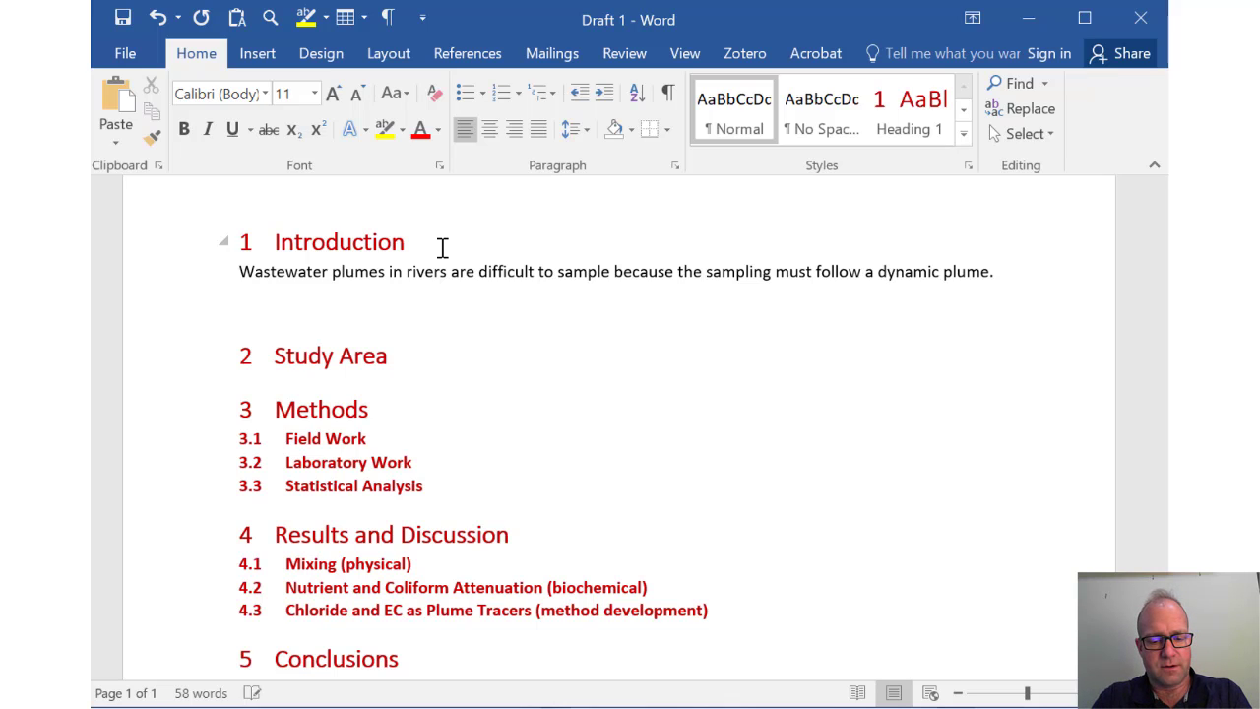
# Write 'Multiple methods of plume tracking are used, including numerical models.' and begin a new paragraph.
pyautogui.write('Multiple ')
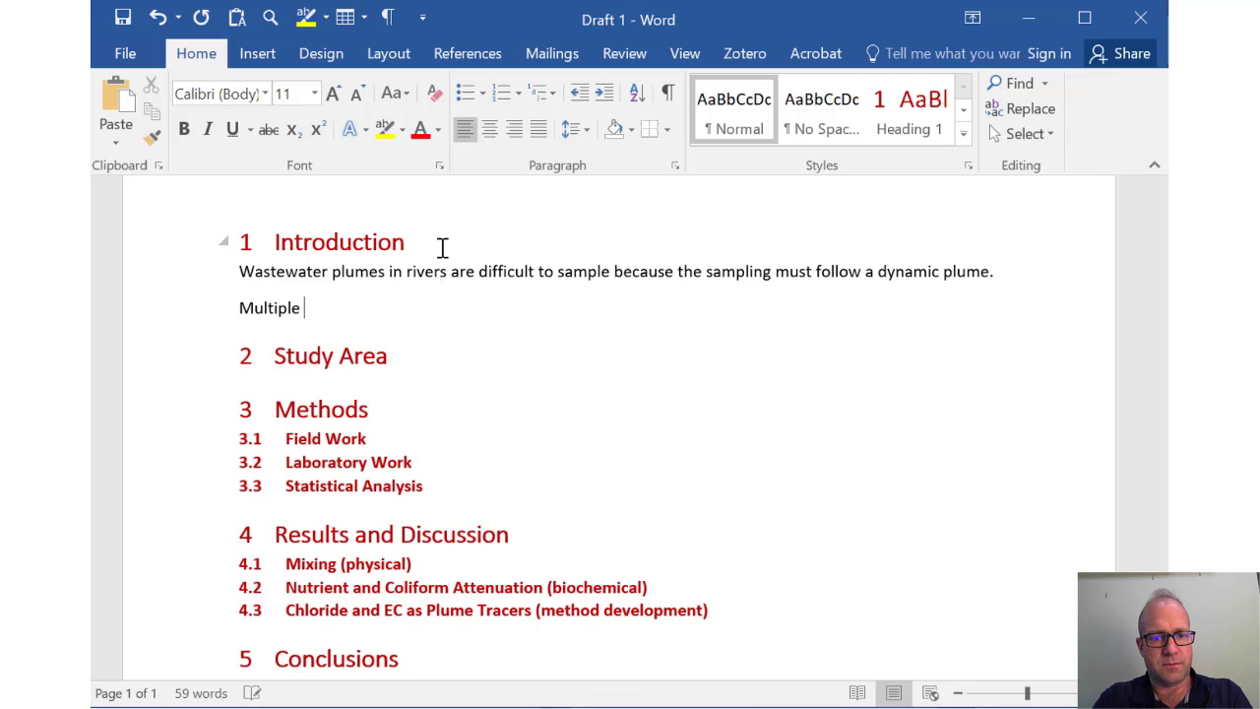
pyautogui.write('methods of ')
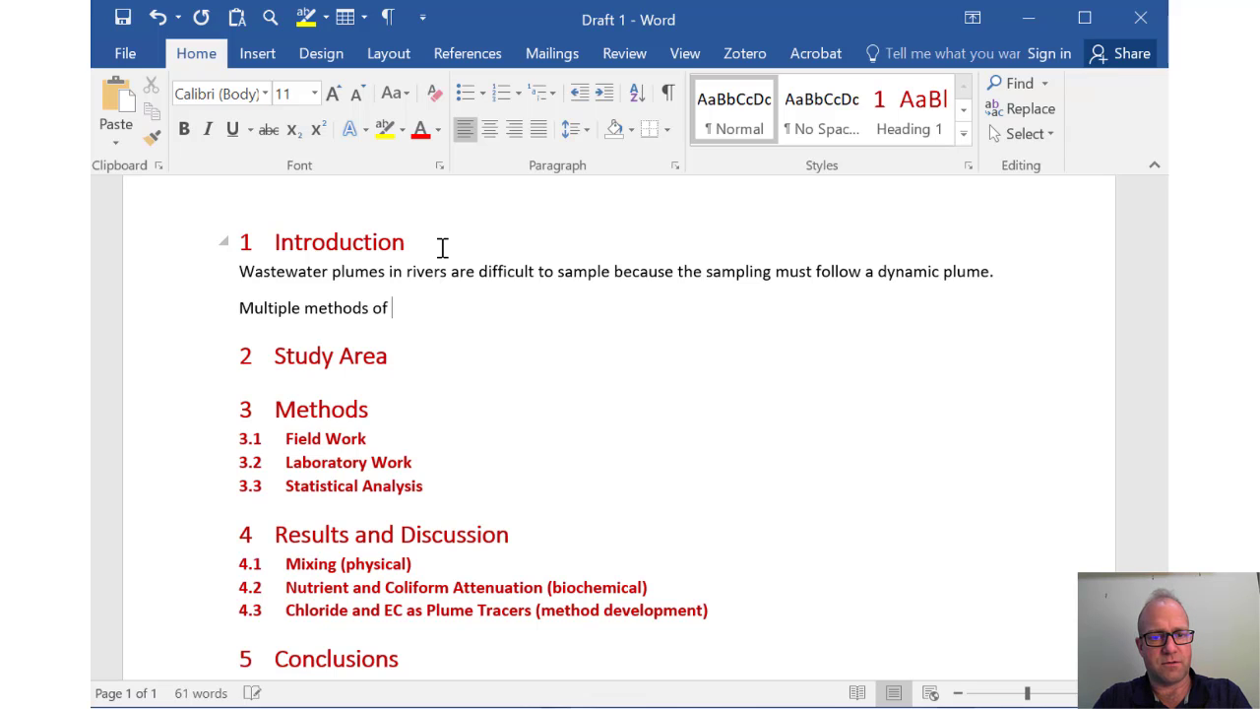
pyautogui.write('plume trach')
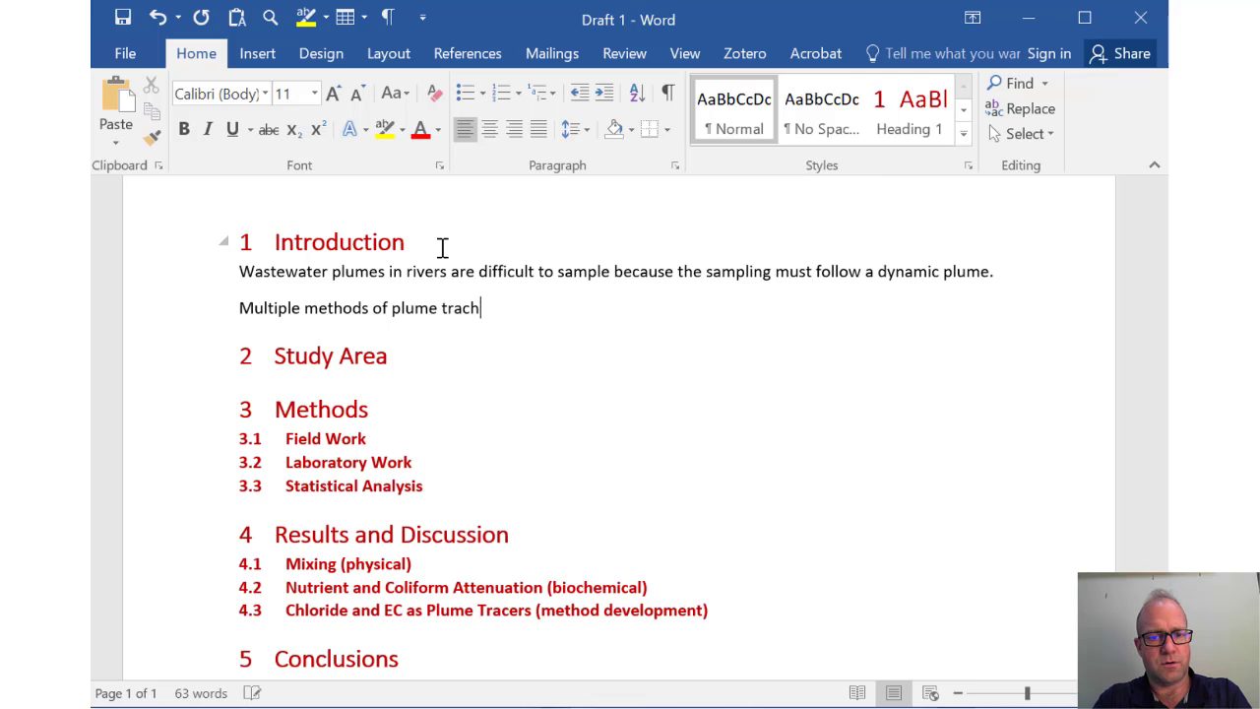
pyautogui.press('BackSpace')
pyautogui.write('king are used, including ')
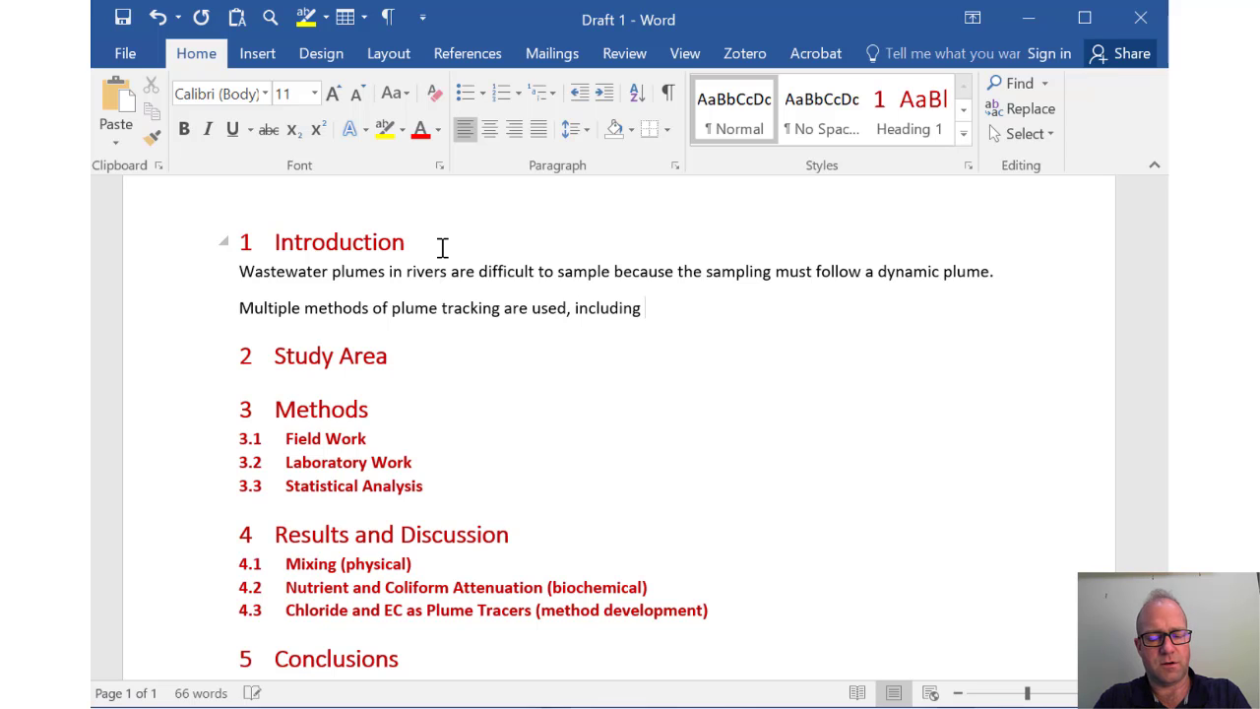
pyautogui.write('numerical mod')
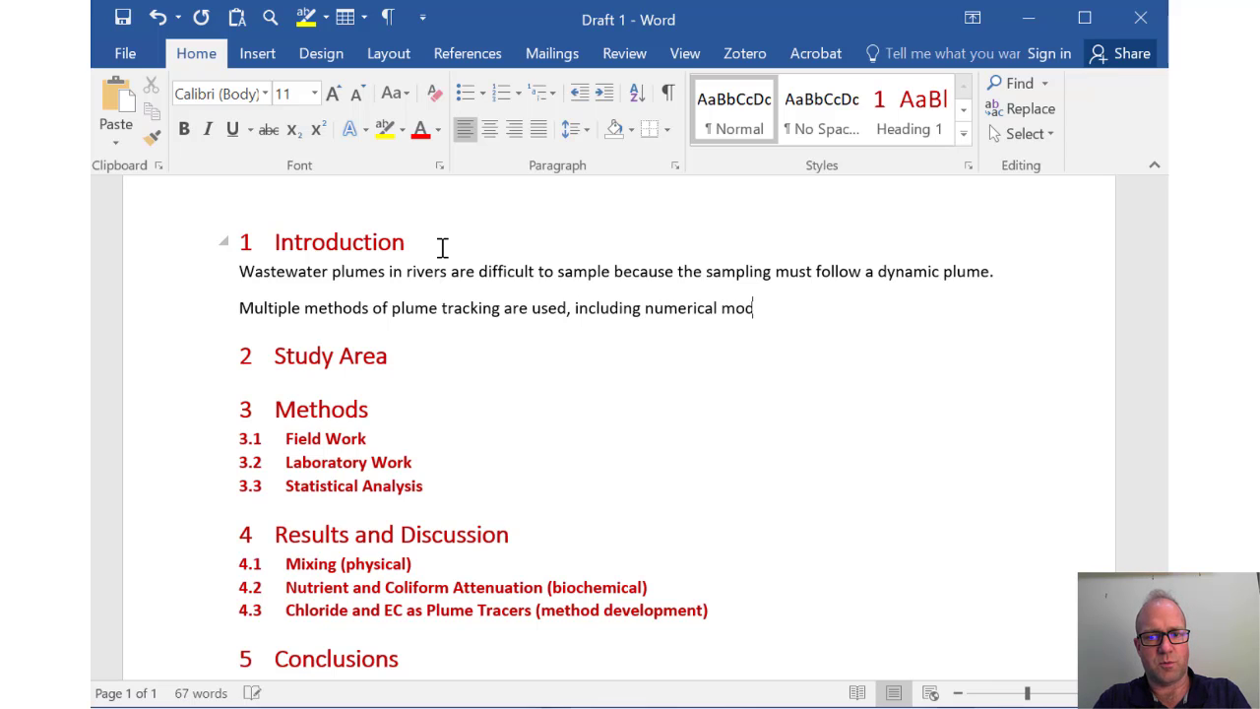
pyautogui.write('els')
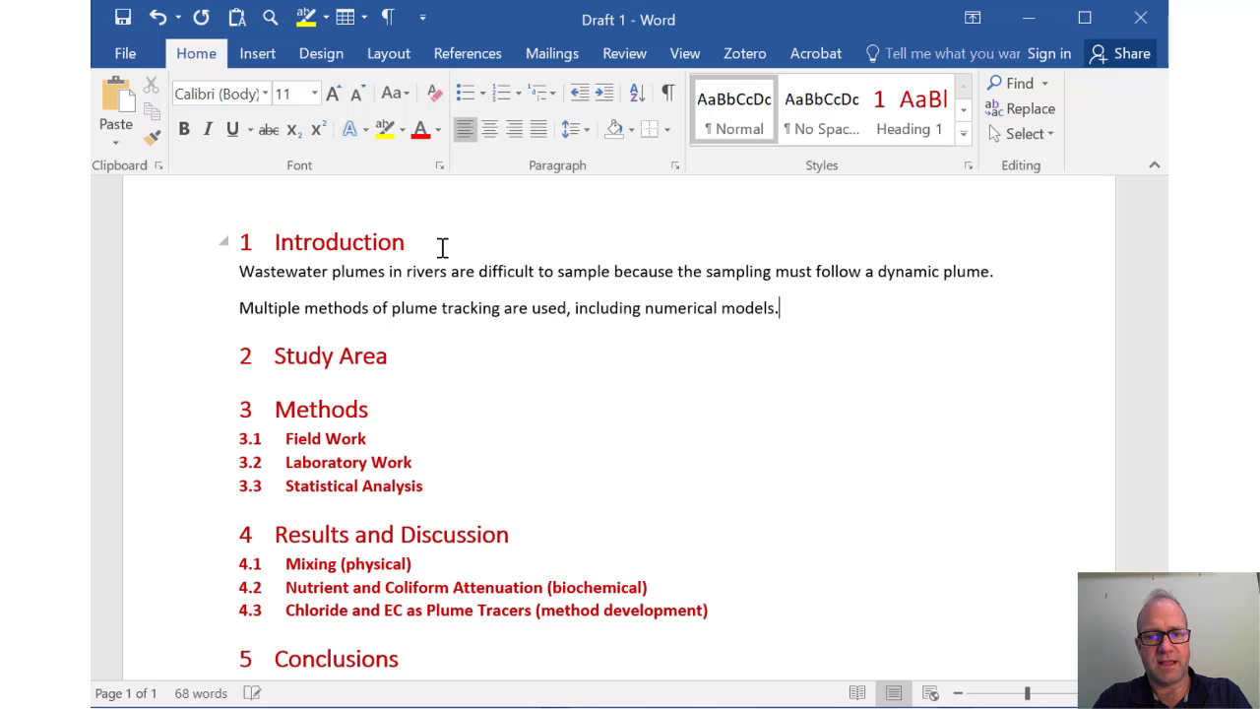
pyautogui.write('.')
pyautogui.press('Return')
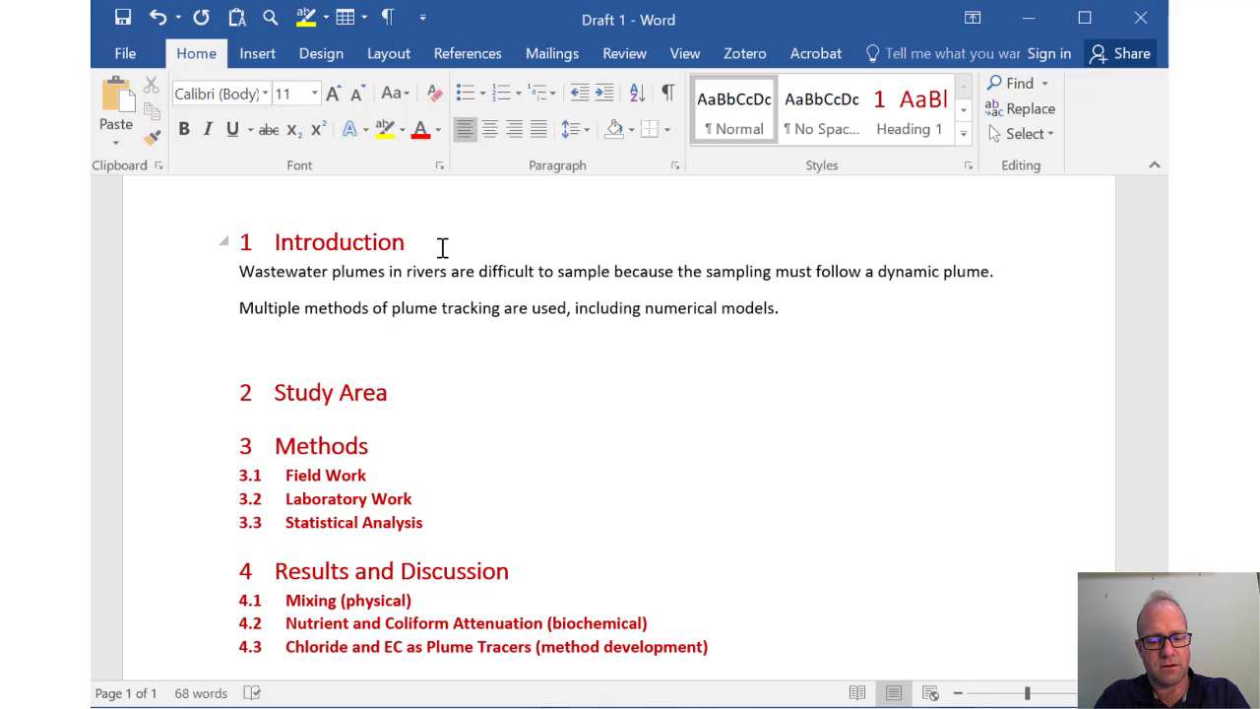
# Write 'The wastewater plume on the Bow River has never been mapped and published.'.
pyautogui.write('The wastewater plume on the Bow River has never been mapped and published.')
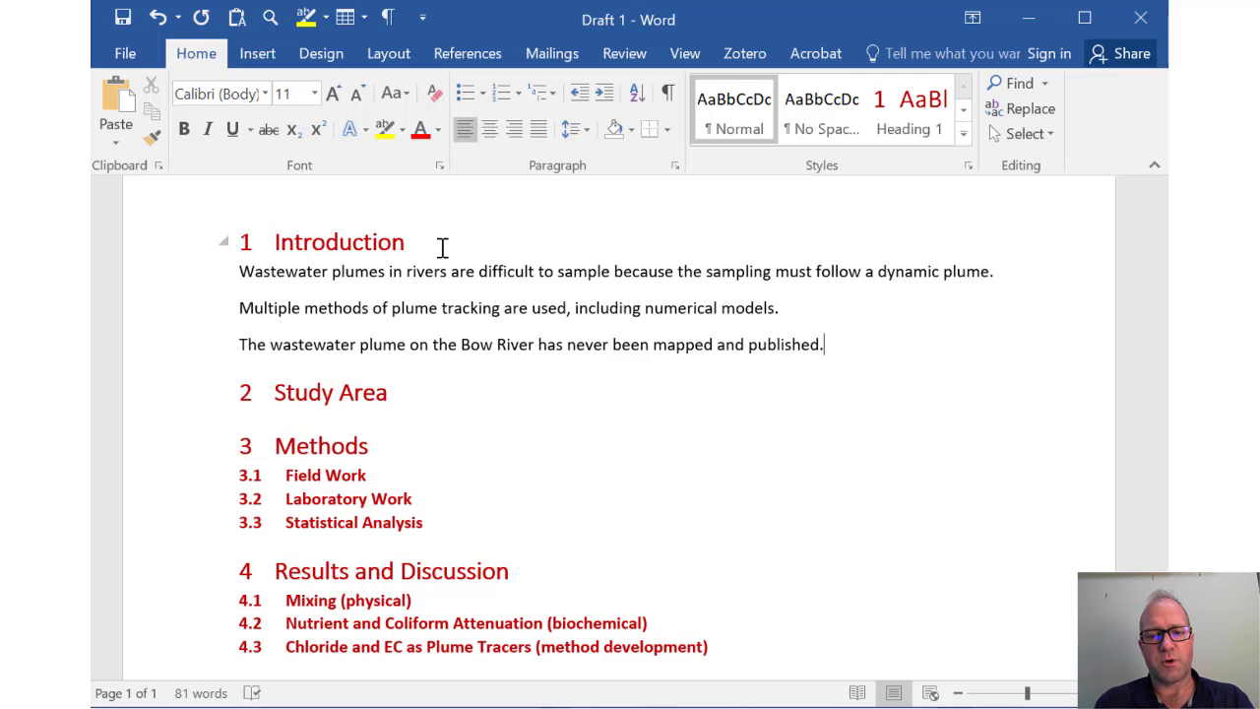
pyautogui.press('Down')
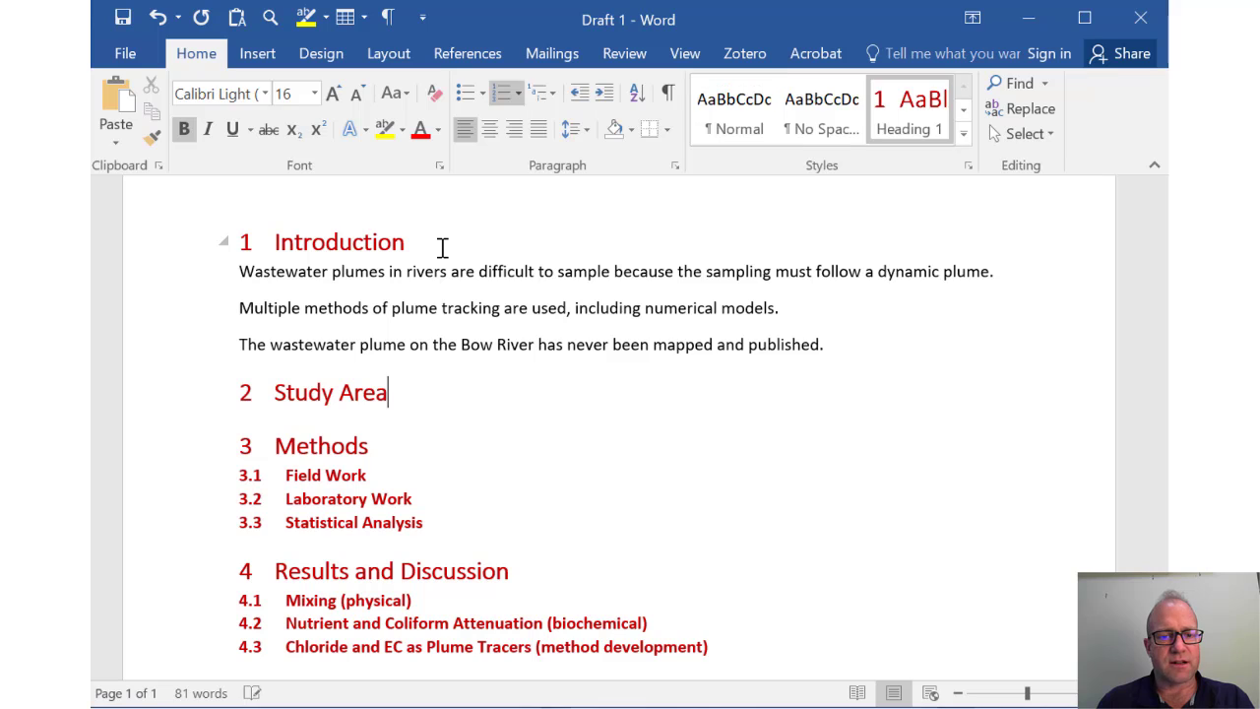
pyautogui.press('Down')
pyautogui.press('Up')
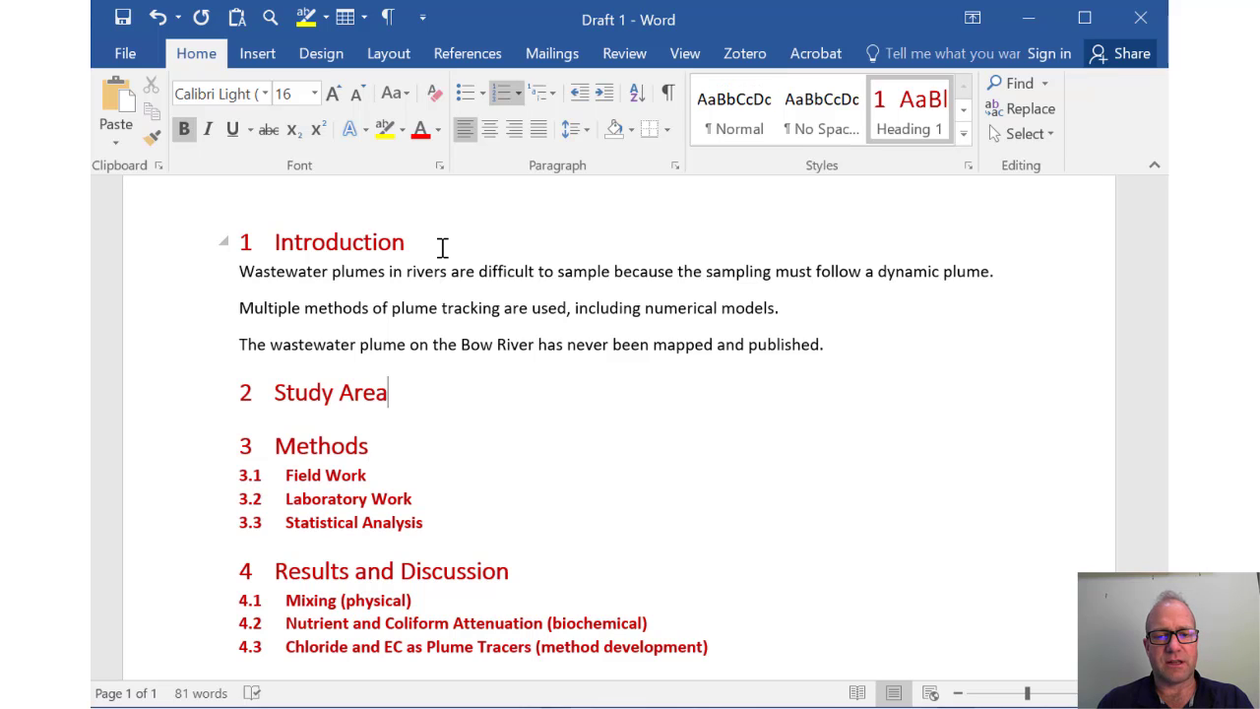
# Under Study Area, write that the Bow River flows from Bow Glacier in Banff National Park to the S.Saskatchewan River at Medicine Hat.
pyautogui.press('Return')
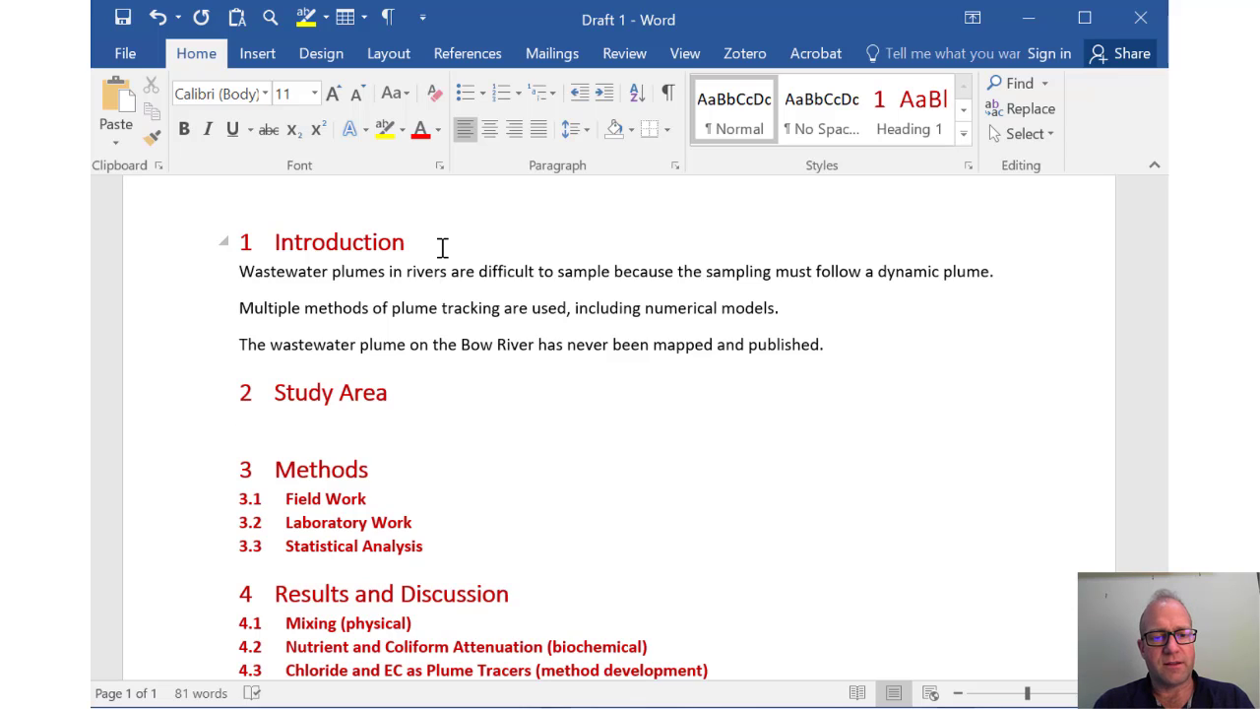
pyautogui.write('The ')
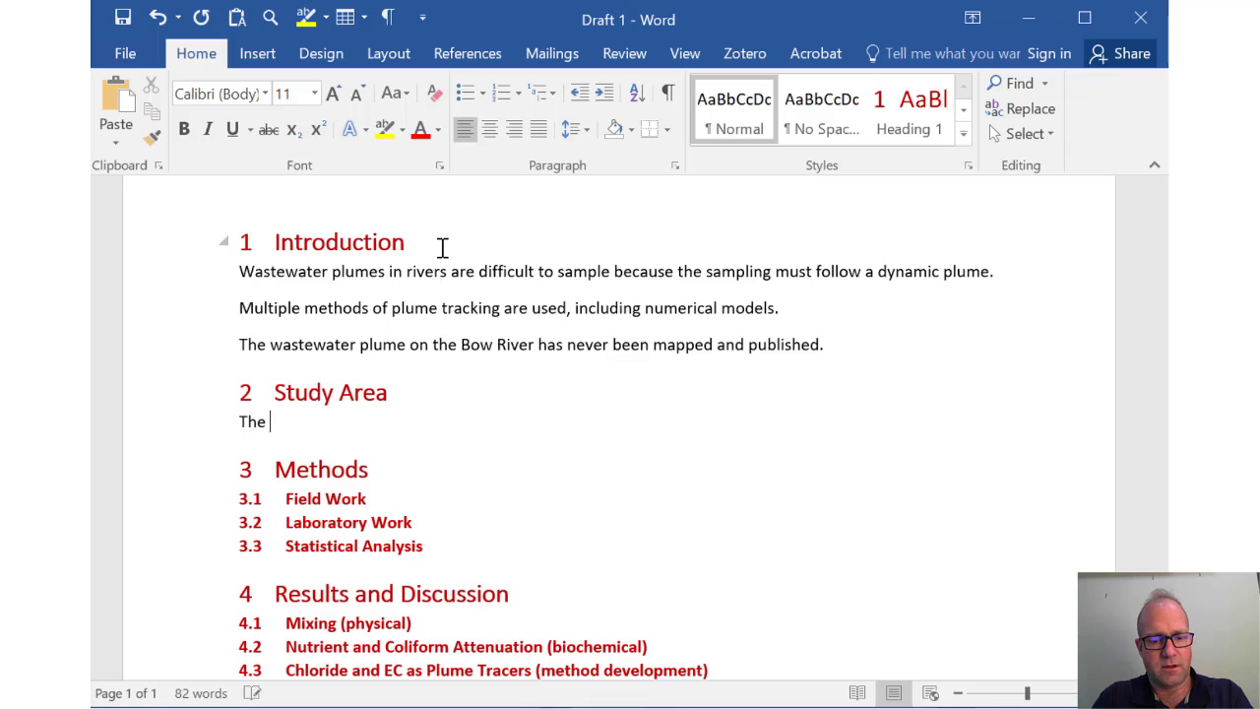
pyautogui.write('Bow River')
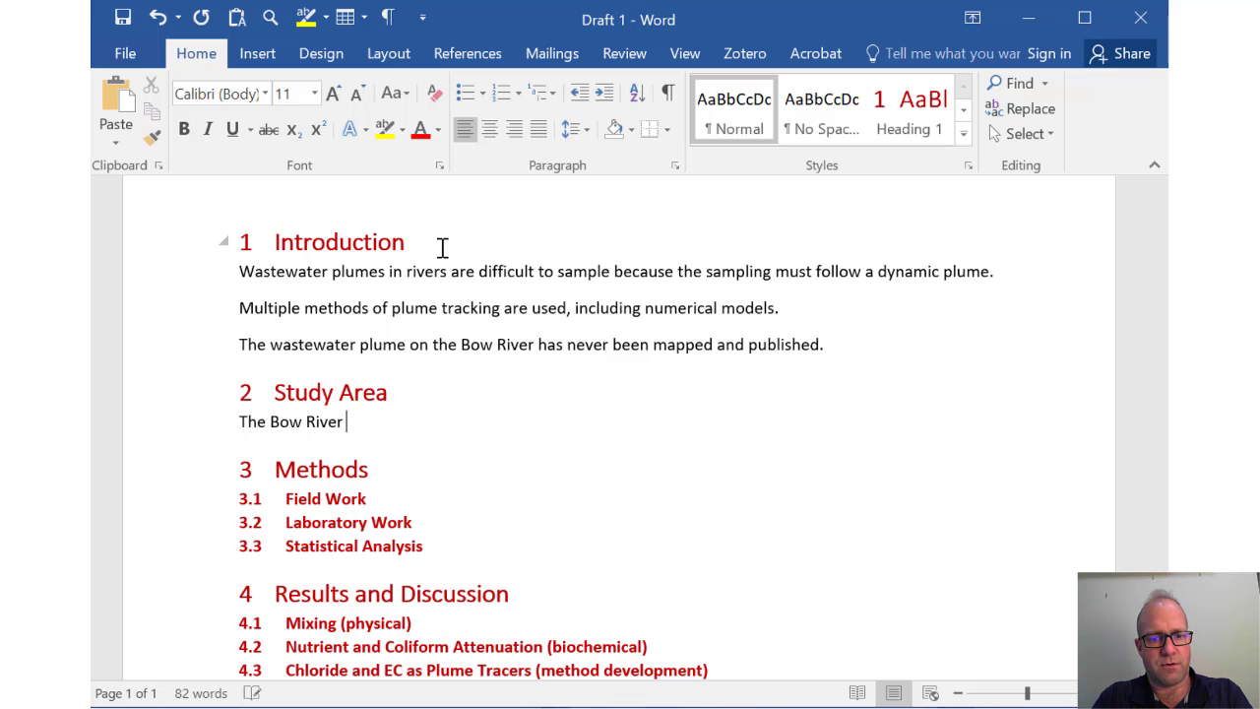
pyautogui.write('begins as')
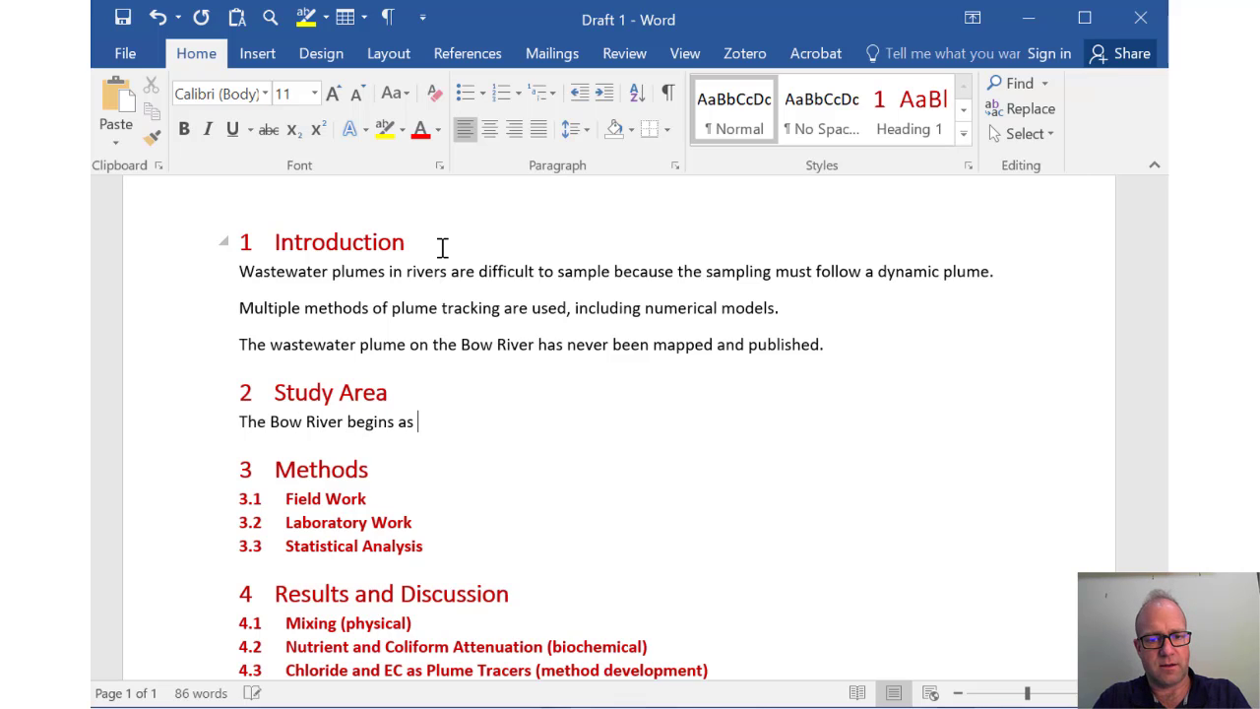
pyautogui.press('BackSpace')
pyautogui.press('BackSpace')
pyautogui.press('BackSpace')
pyautogui.write('at ')
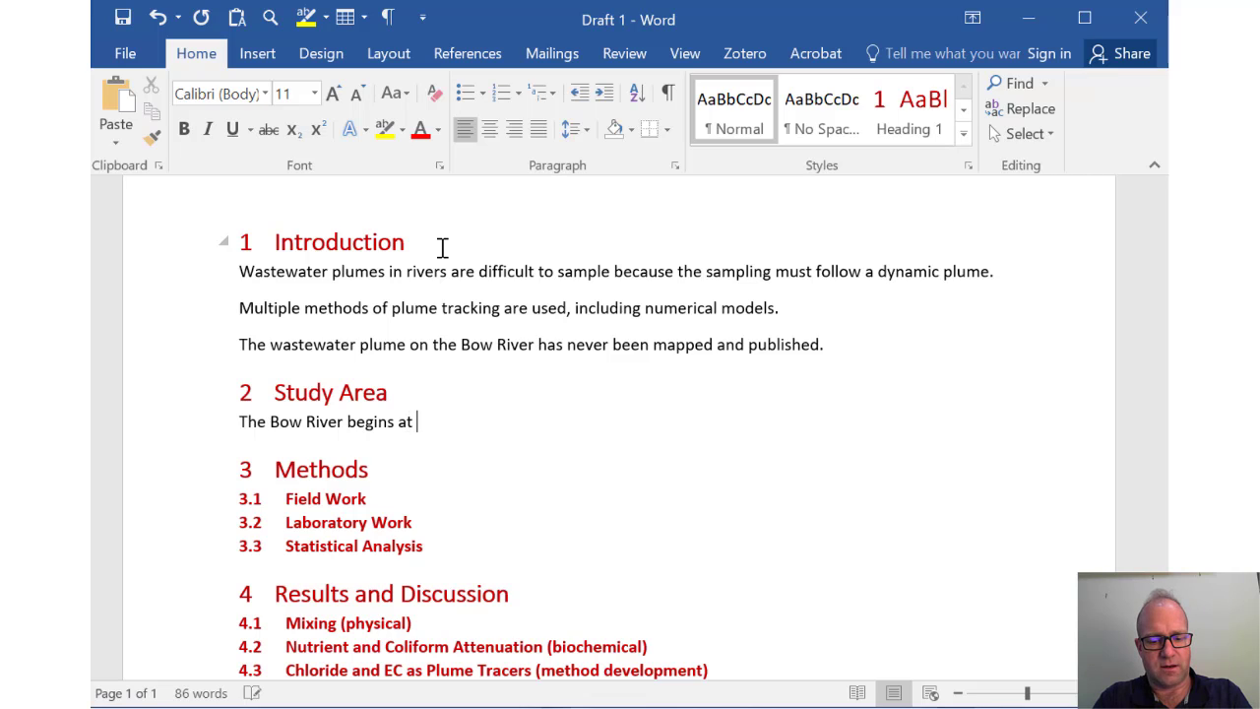
pyautogui.write('Bow Gl')
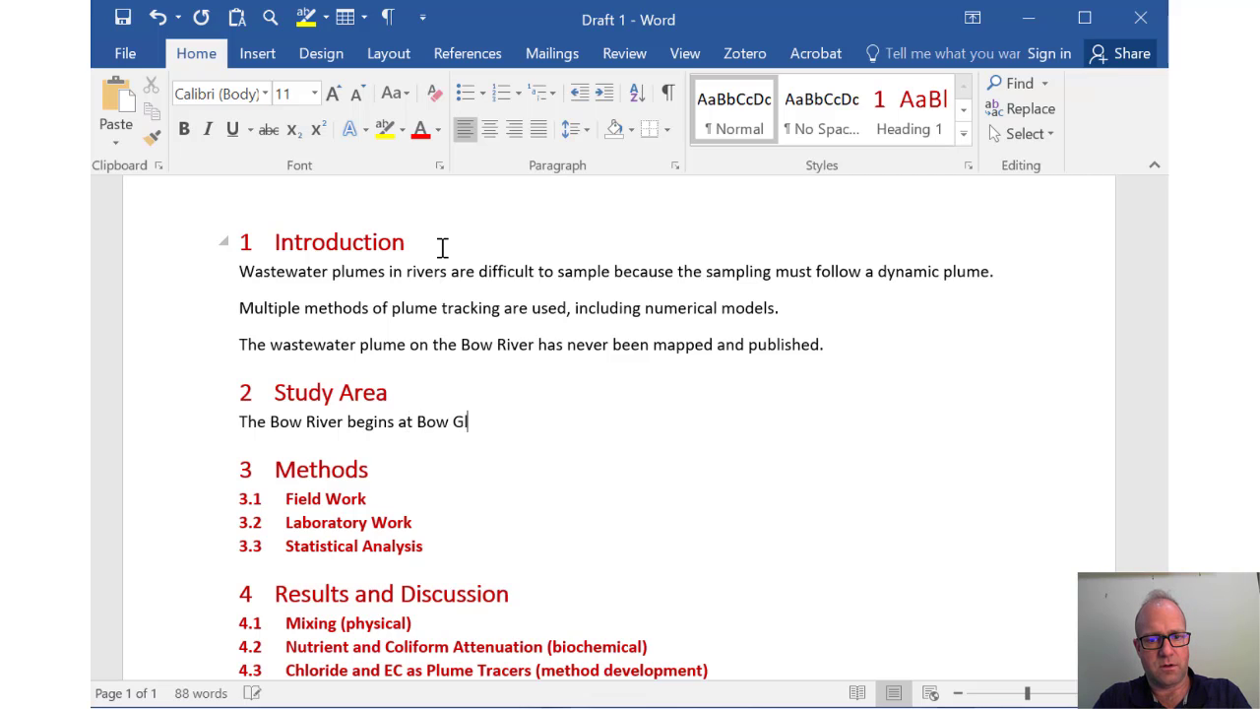
pyautogui.write('acier in')
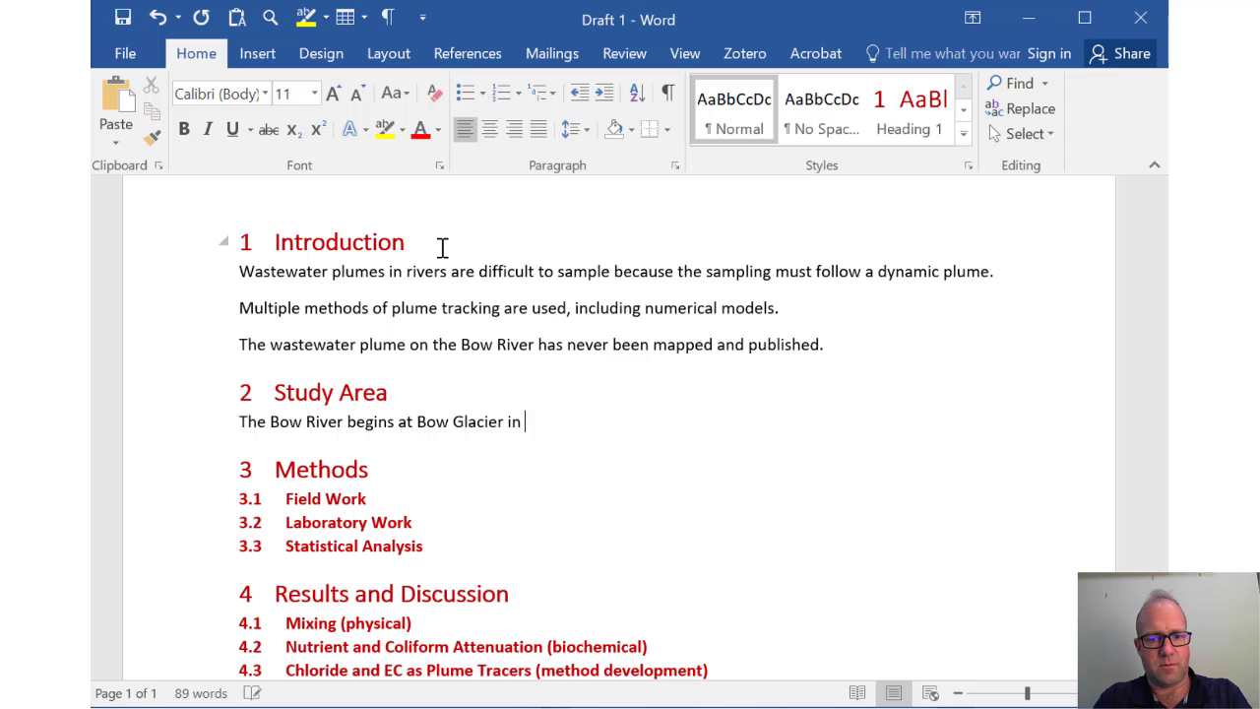
pyautogui.write(' Banff Natio')
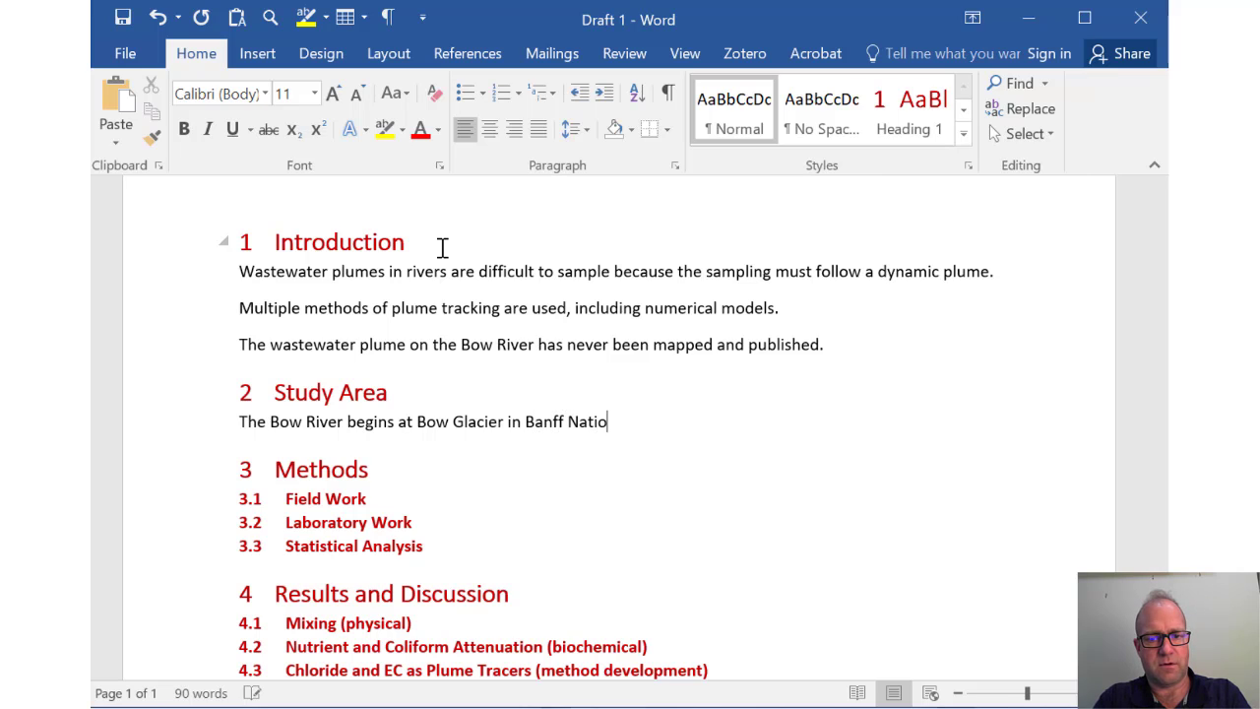
pyautogui.write('nal Park and')
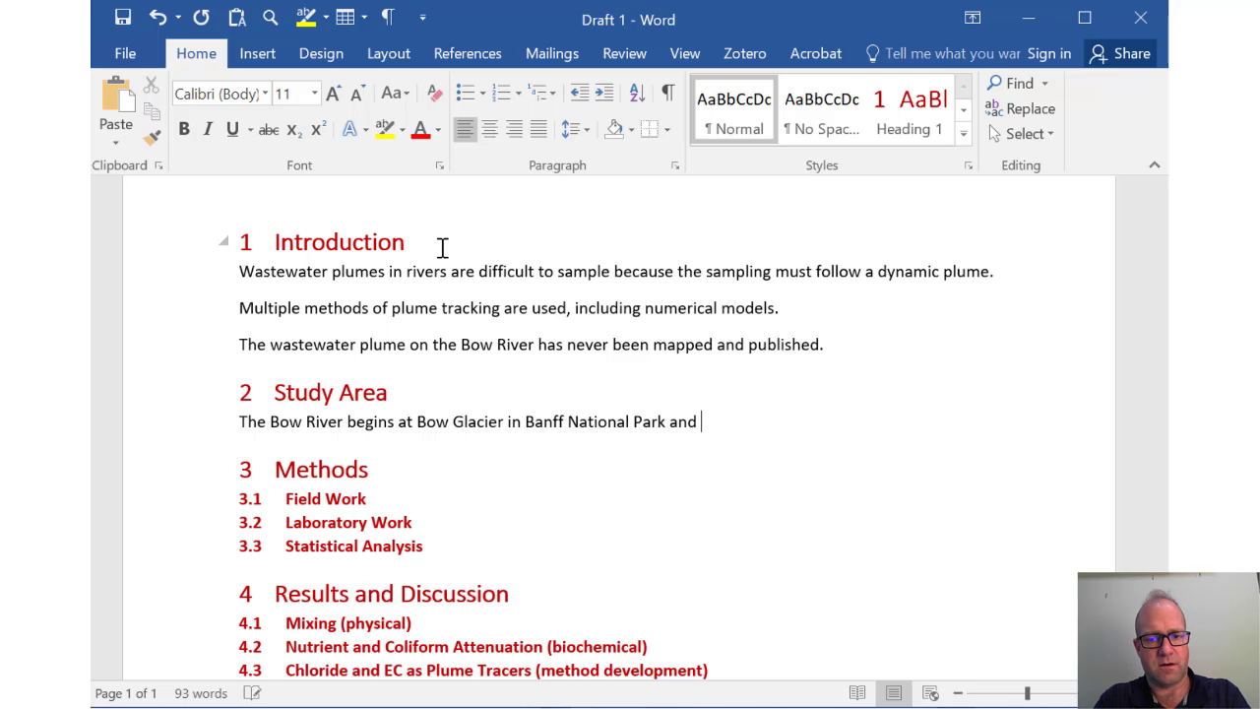
pyautogui.write(' flows to the')
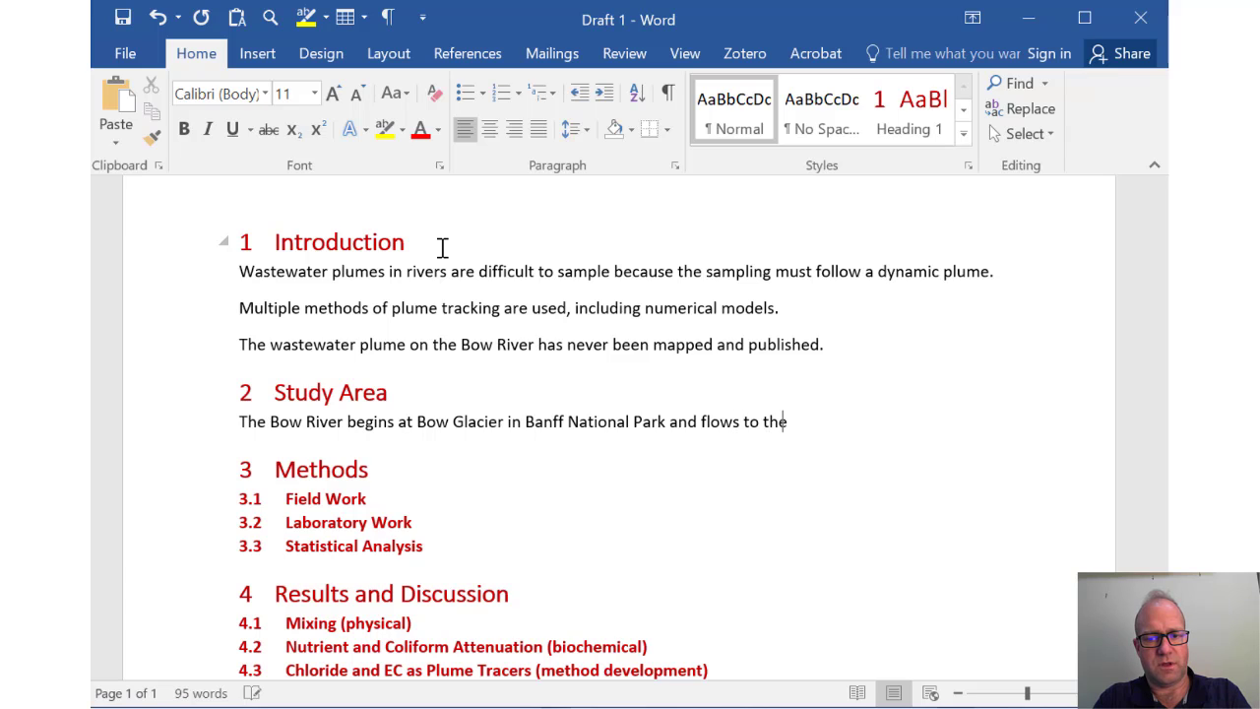
pyautogui.write(' S.Saskatcher')
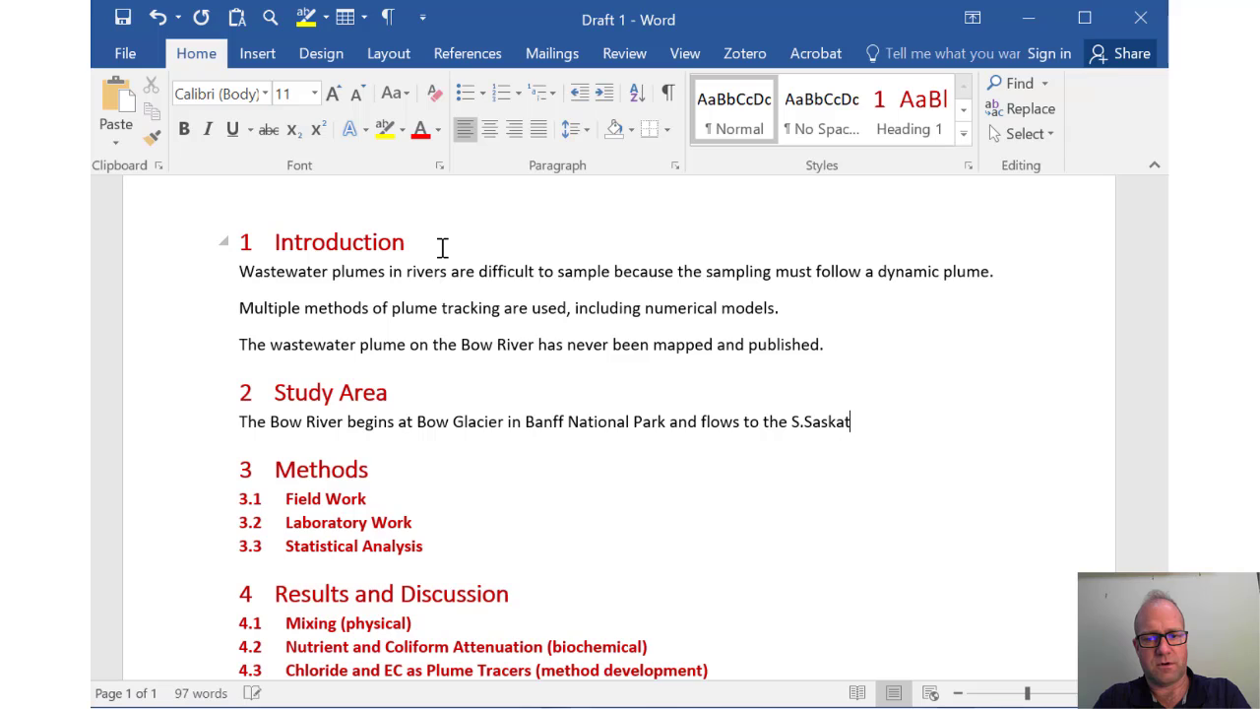
pyautogui.press('BackSpace')
pyautogui.press('BackSpace')
pyautogui.write('ewan Ri')
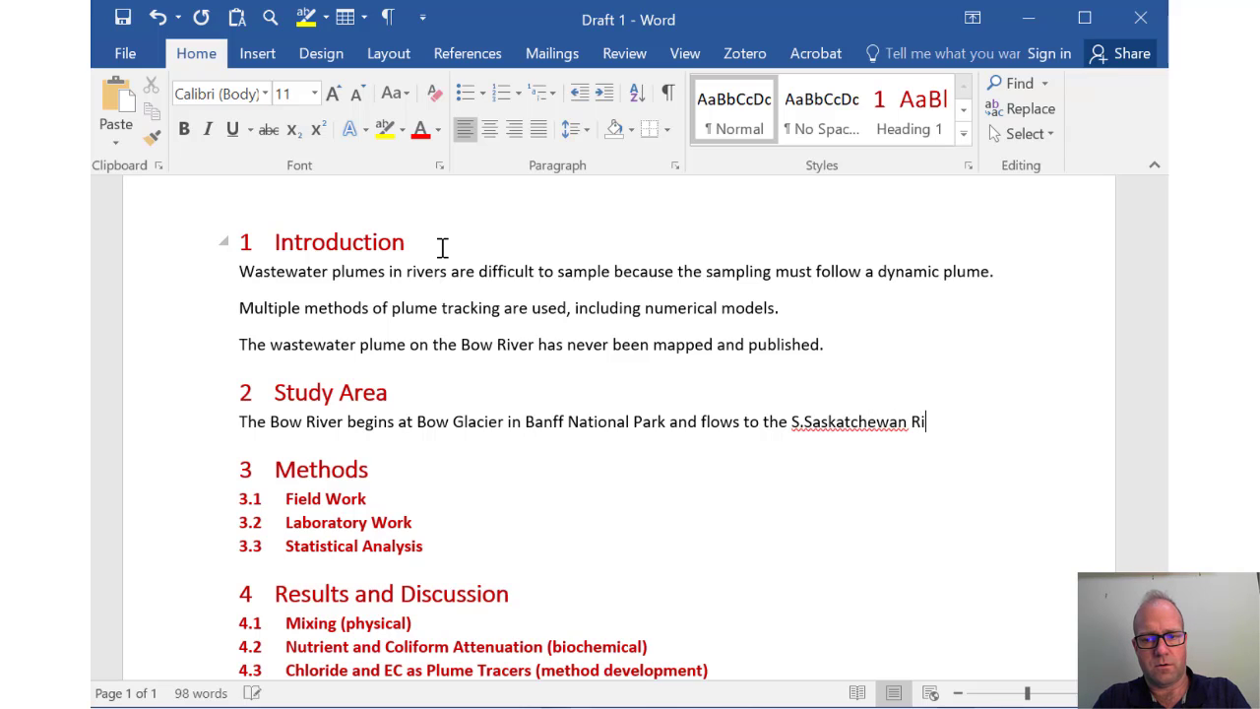
pyautogui.write('ver at medi')
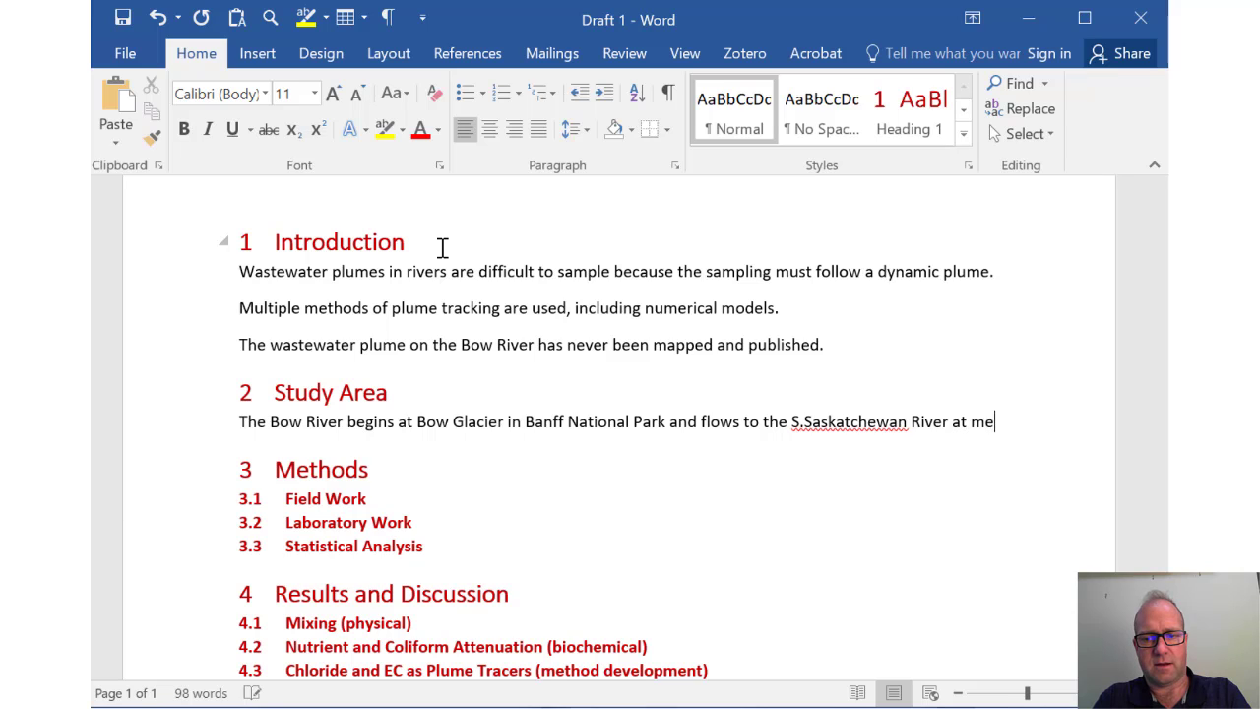
pyautogui.press('BackSpace')
pyautogui.press('BackSpace')
pyautogui.press('BackSpace')
pyautogui.press('BackSpace')
pyautogui.write('Medicine Hat.')
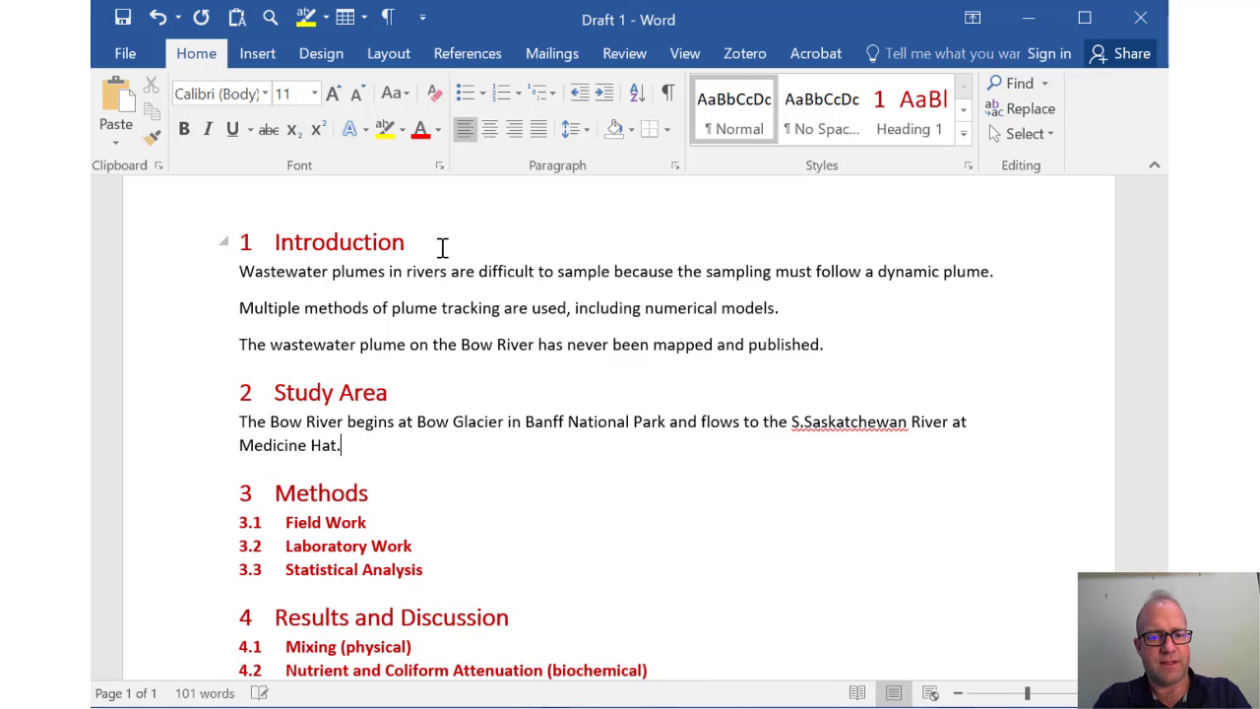
pyautogui.press('Return')
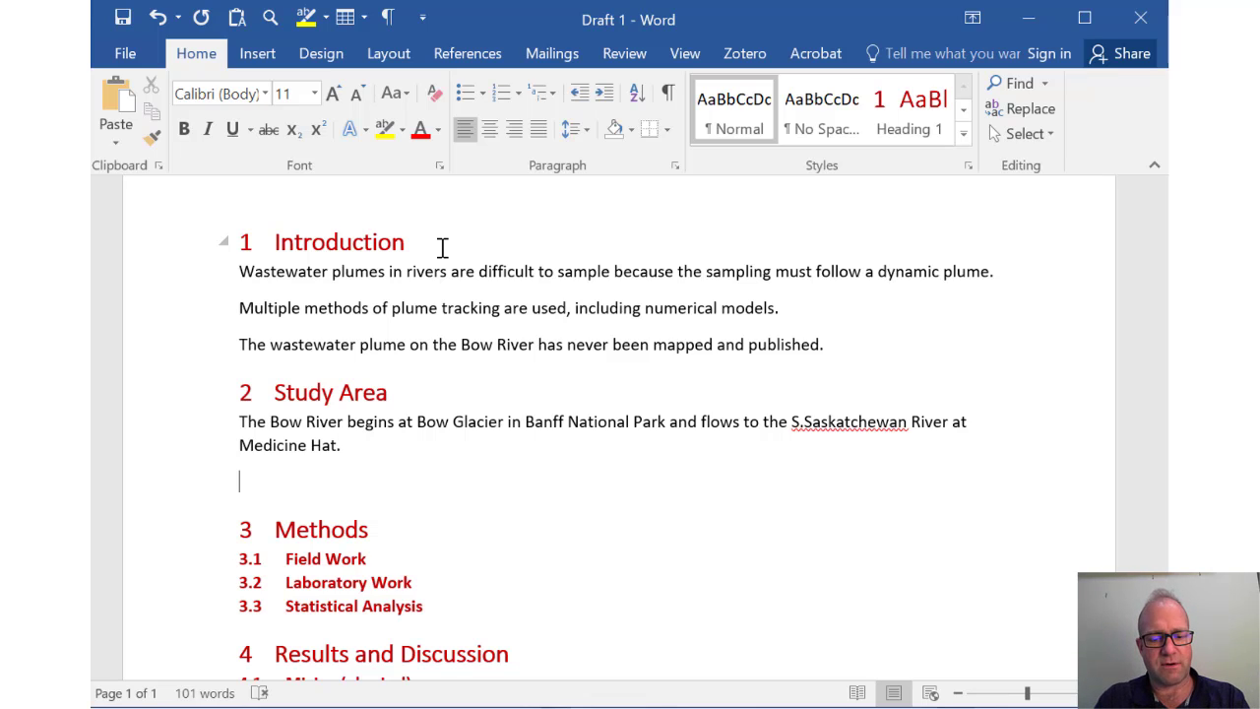
# Add the Study Area sentence 'The river is pristine upstream of Calgary and has high nutrients downstream of the city.'.
pyautogui.write('The R')
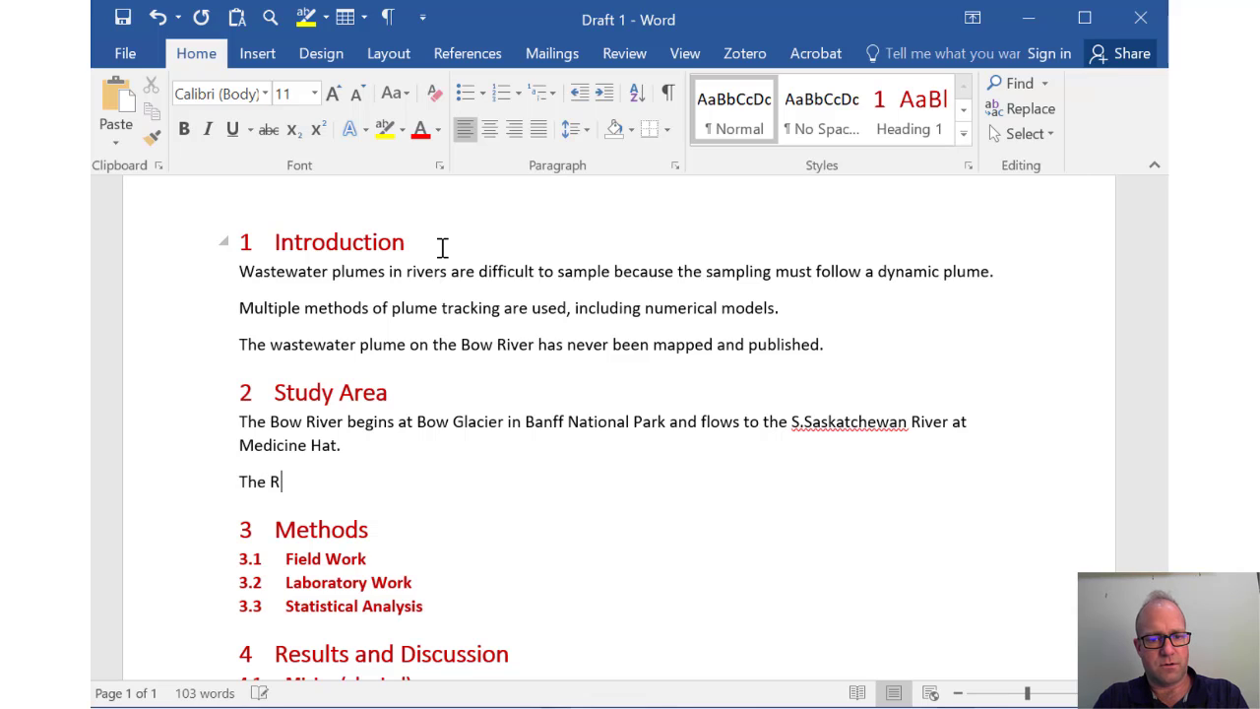
pyautogui.press('BackSpace')
pyautogui.write('river is p')
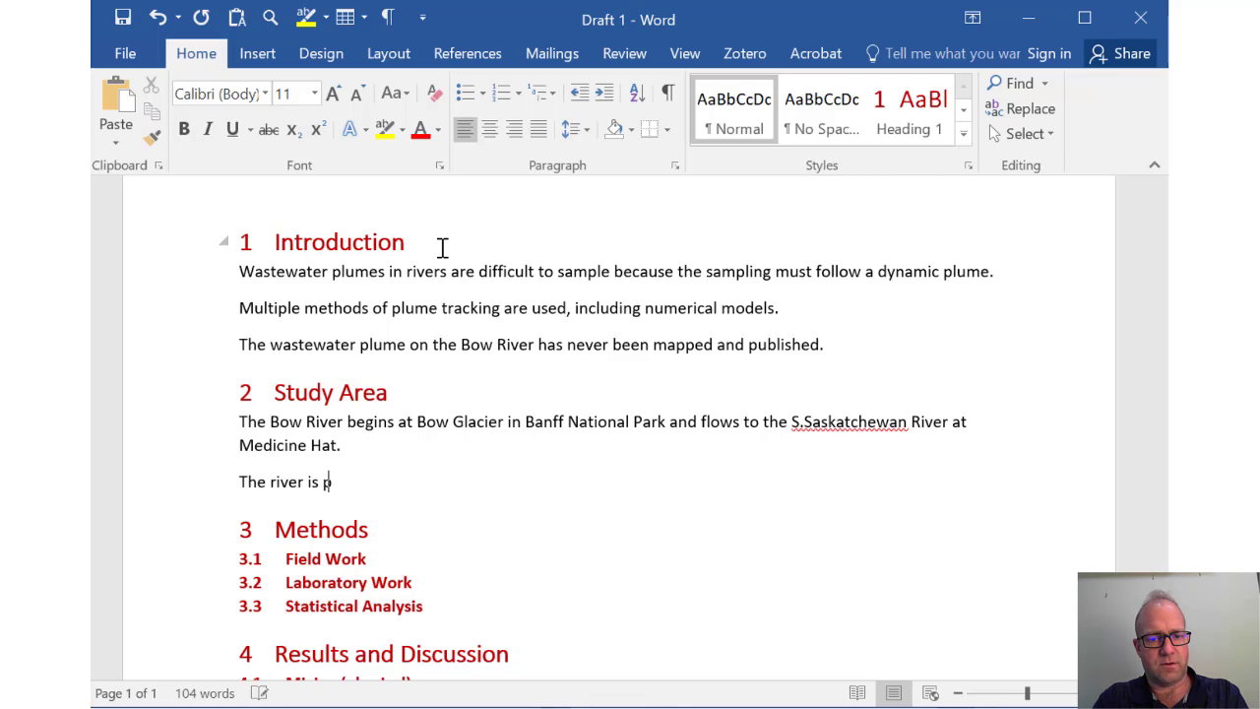
pyautogui.write('ristine')
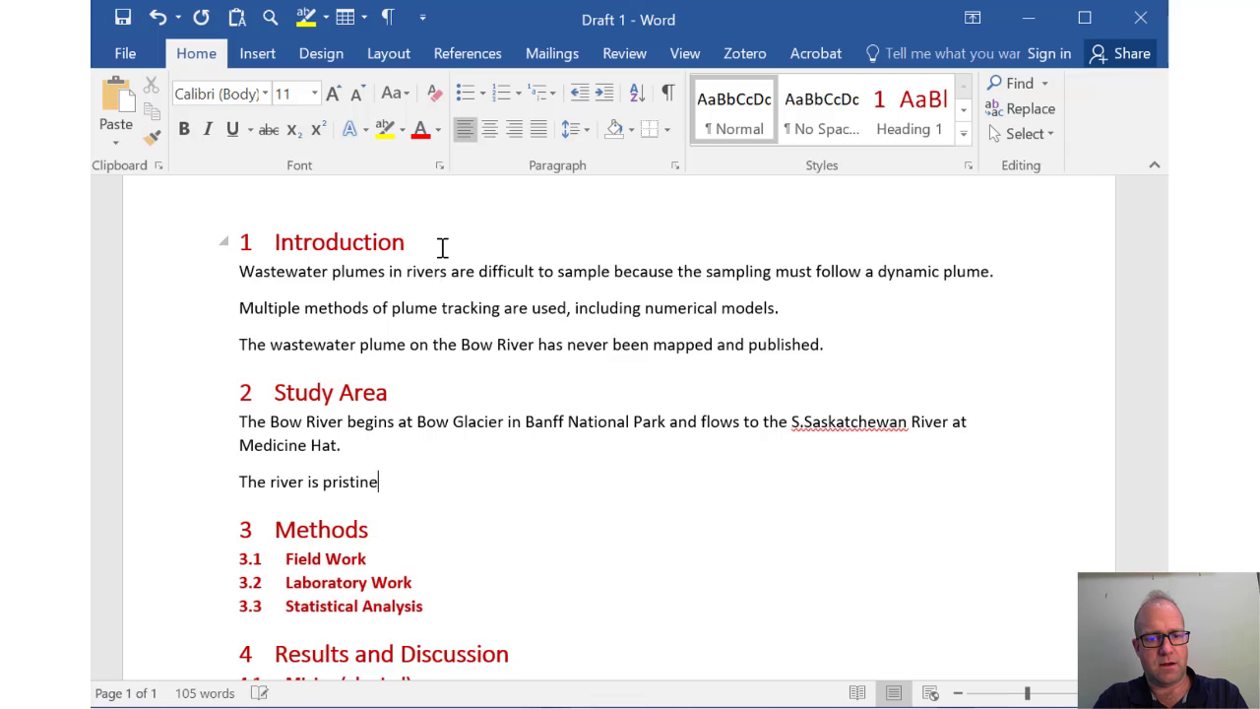
pyautogui.write(' upstream')
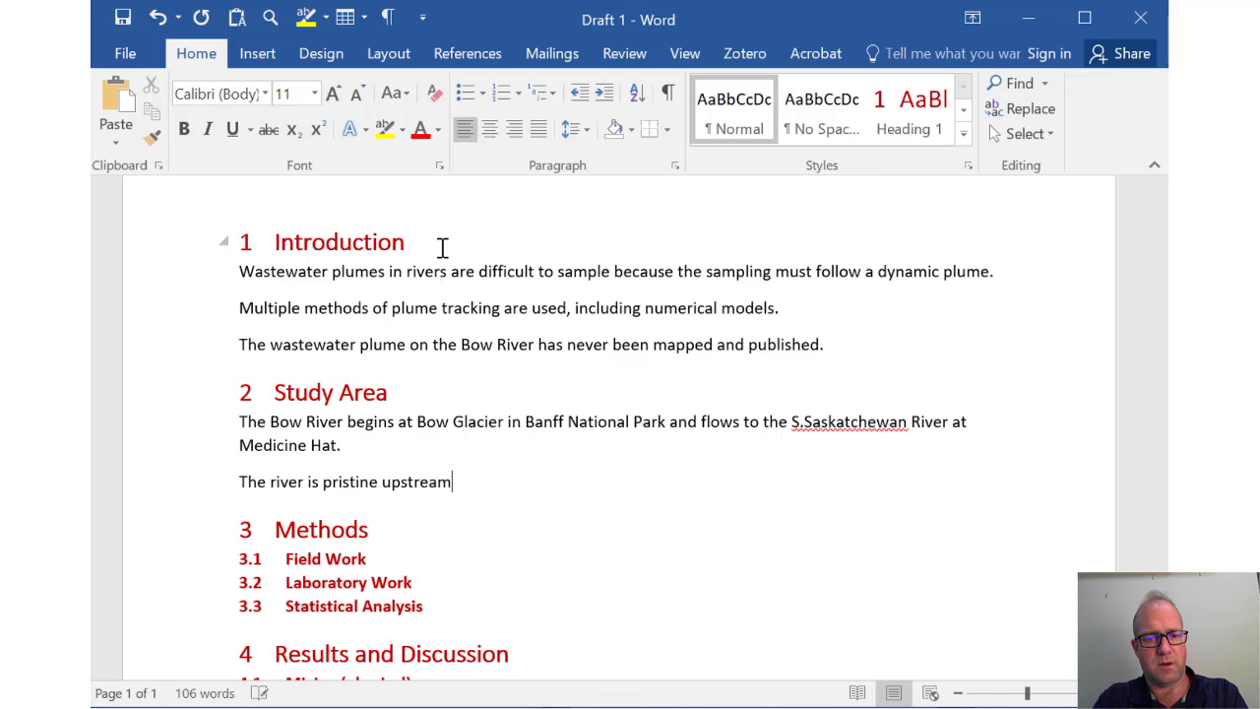
pyautogui.write(' of Calg')
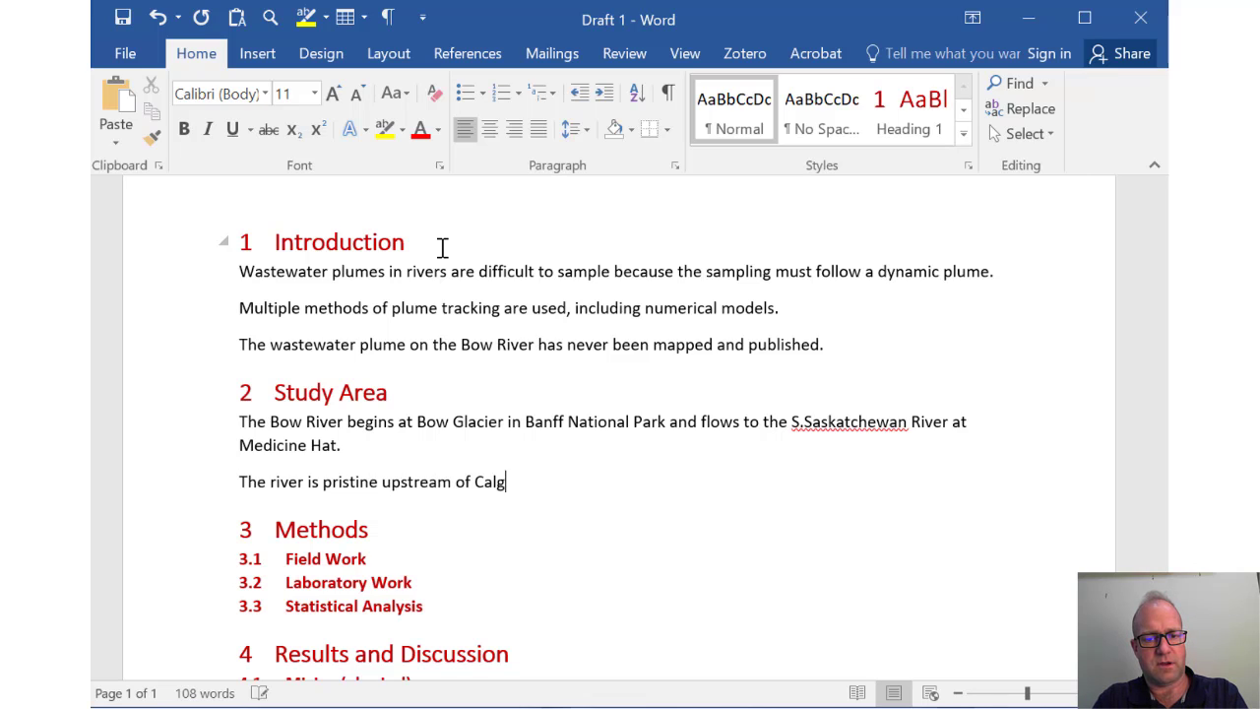
pyautogui.write('ary and h')
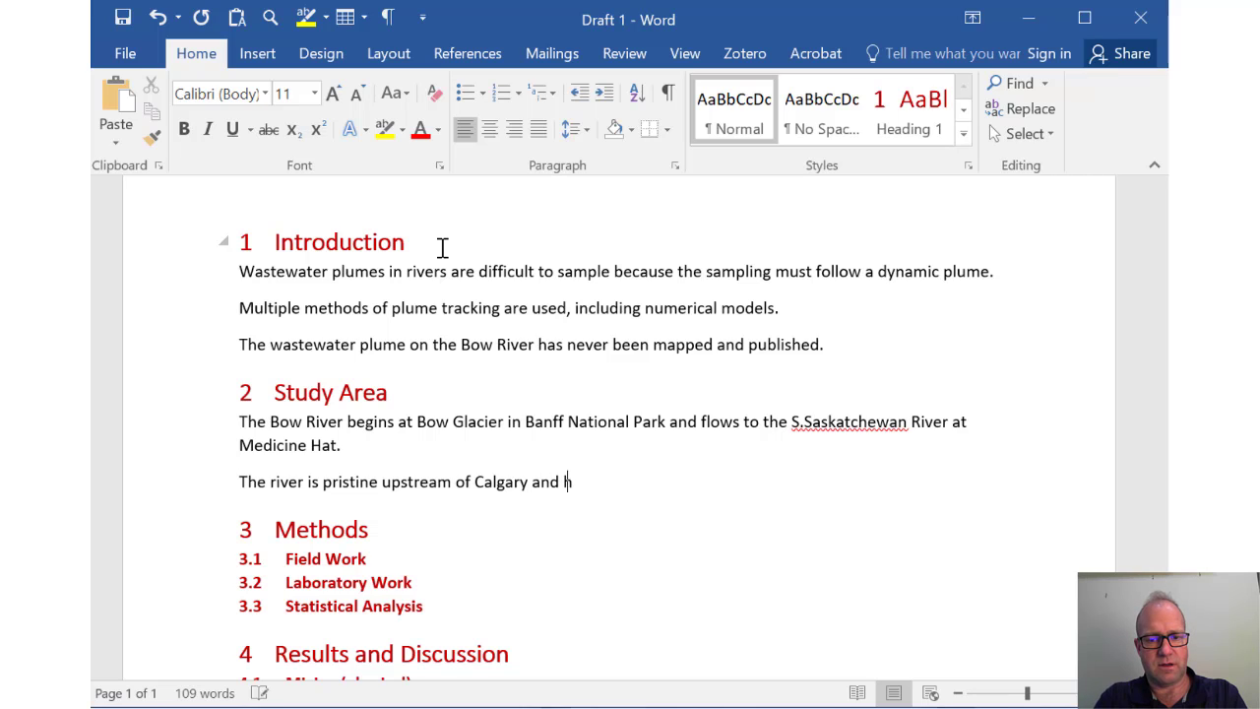
pyautogui.write('as high ')
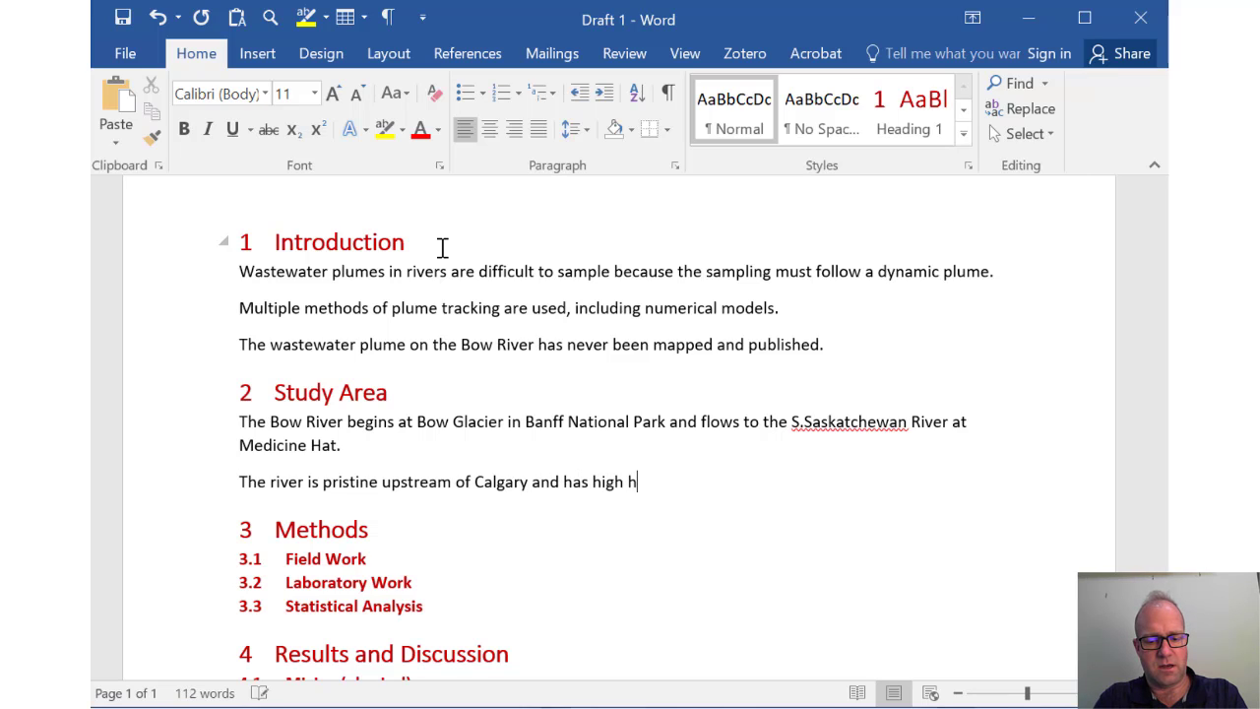
pyautogui.write('nutrients')
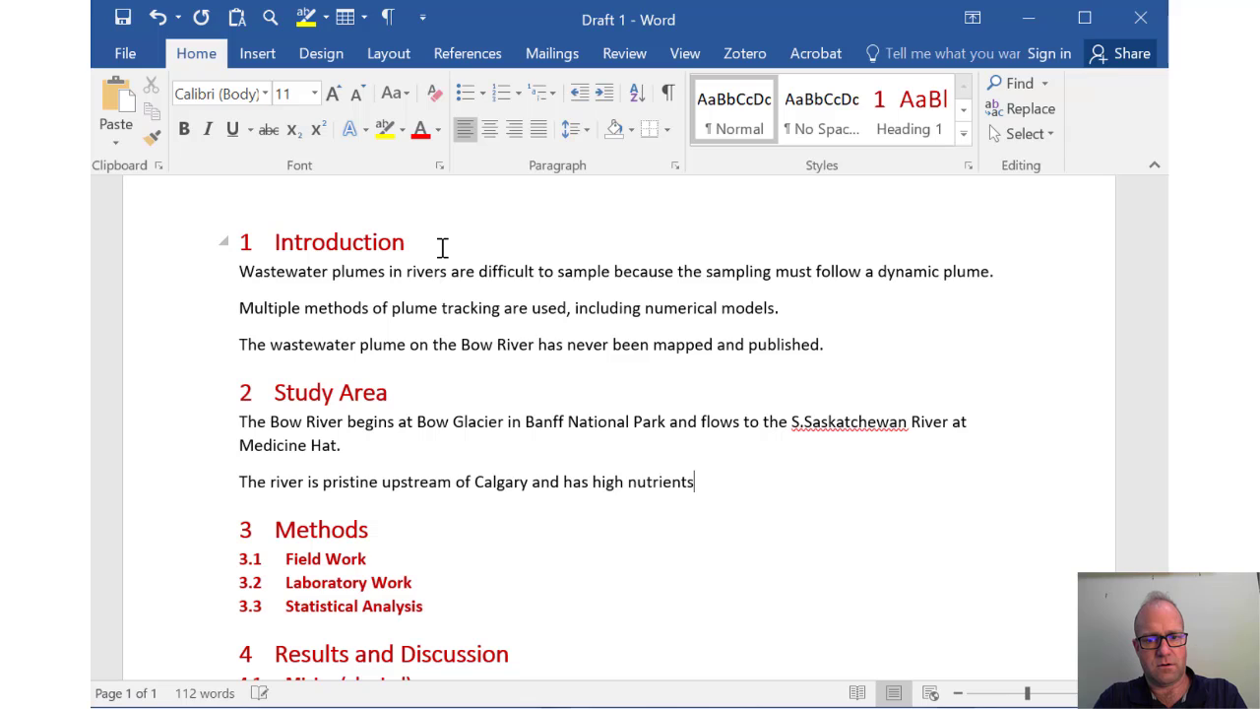
pyautogui.write(' downstream of the city.')
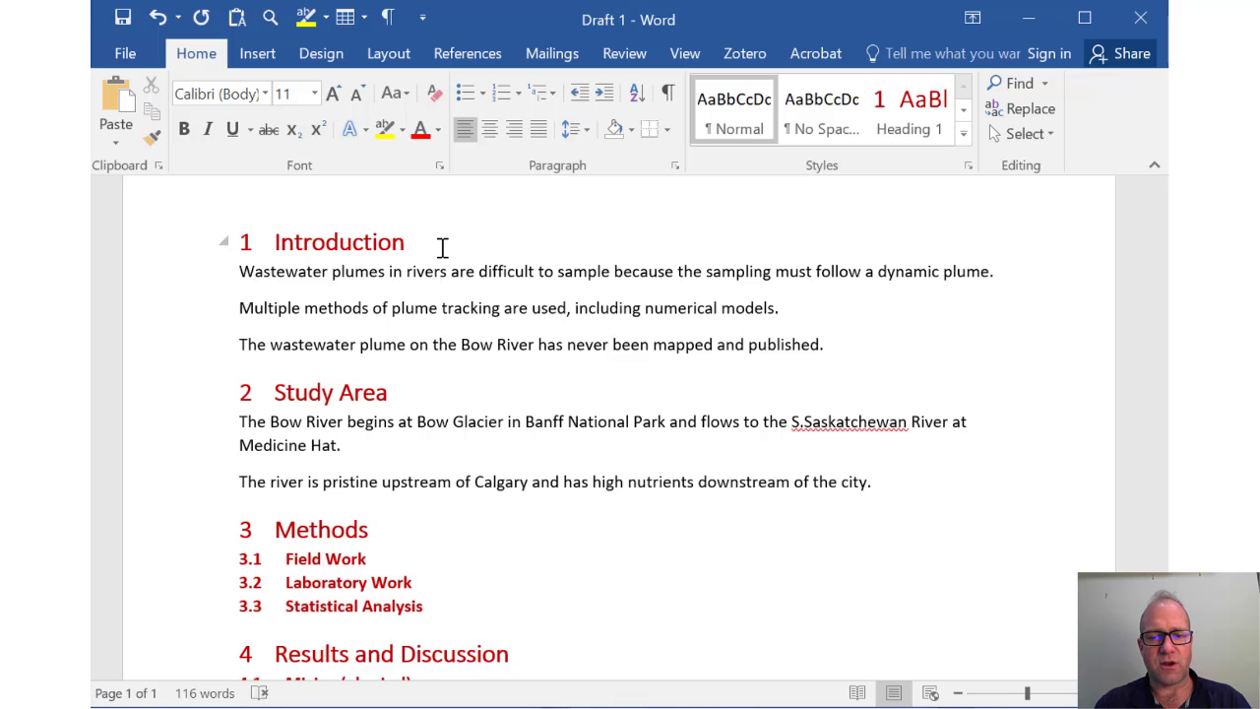
# Insert an empty body paragraph below the Methods heading.
pyautogui.press('Down')
pyautogui.press('Down')
pyautogui.press('Up')
pyautogui.press('Return')
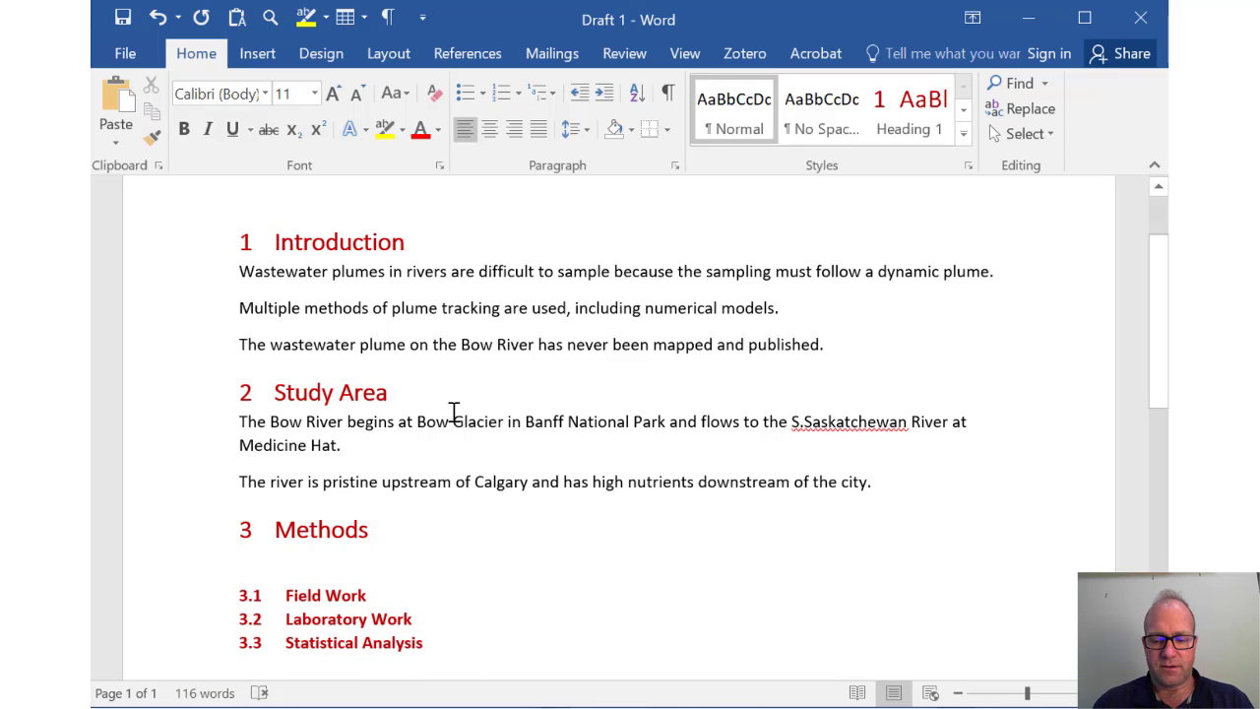
# Remove the empty Methods line and begin 'We rode in a canoe and sampled electrical conductivity' under Field Work.
pyautogui.press('BackSpace')
pyautogui.press('Down')
pyautogui.press('Return')
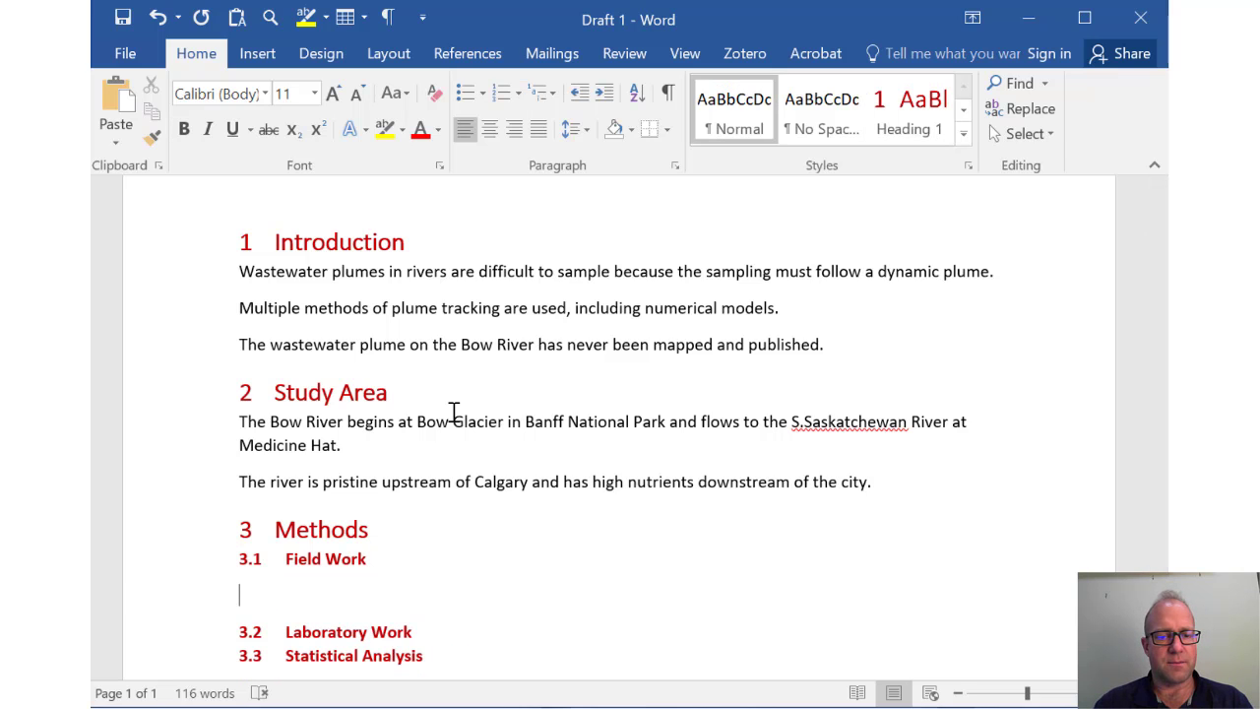
pyautogui.scroll(-3, 430, 485)
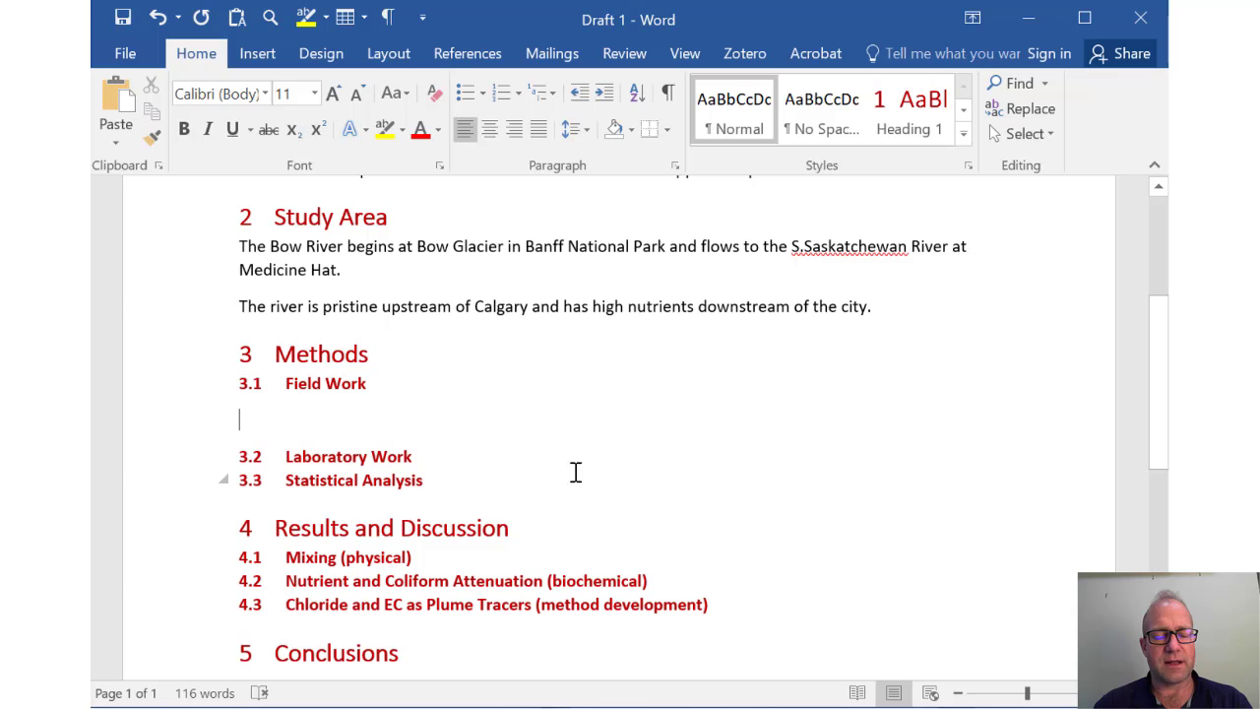
pyautogui.scroll(-1, 535, 461)
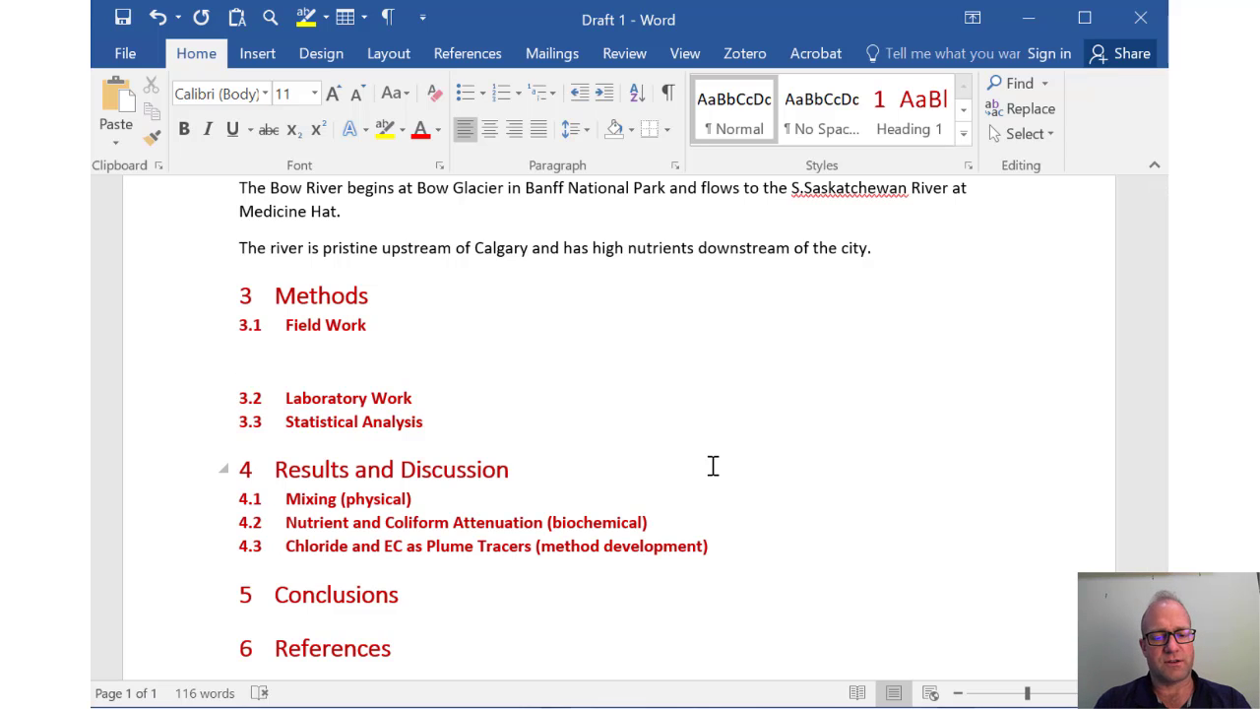
pyautogui.write('We rode in a cano')
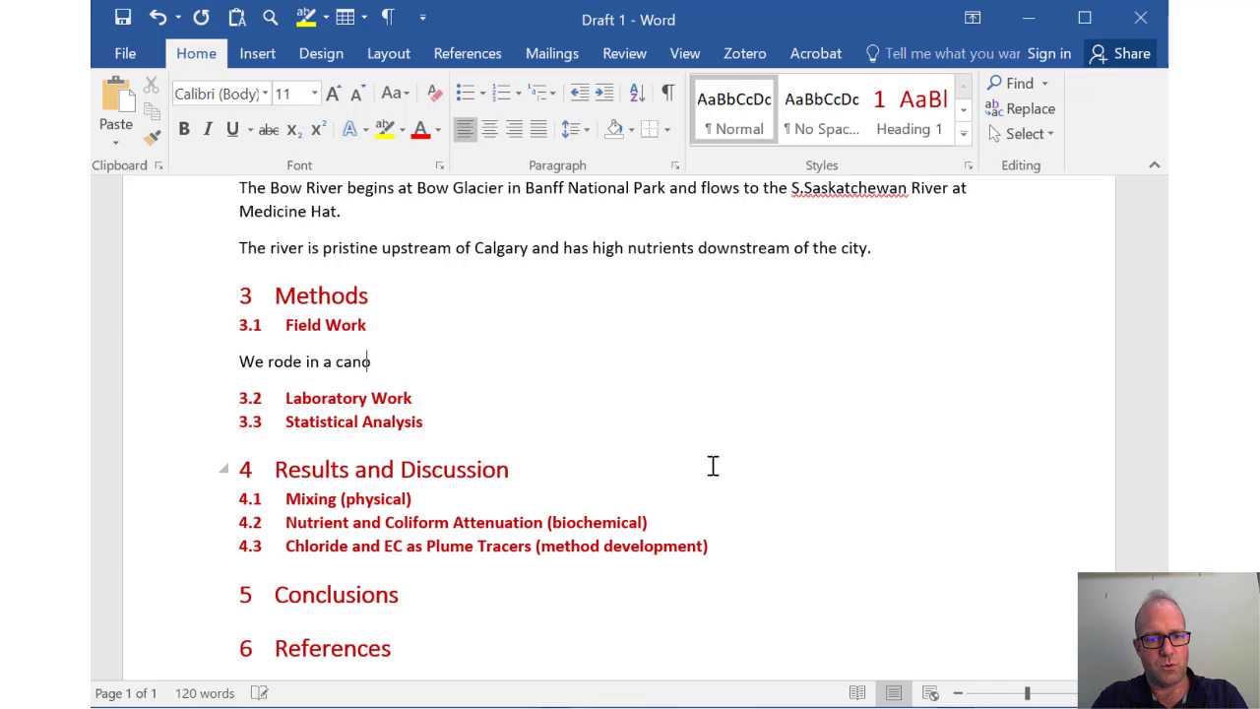
pyautogui.write('e and sampled ')
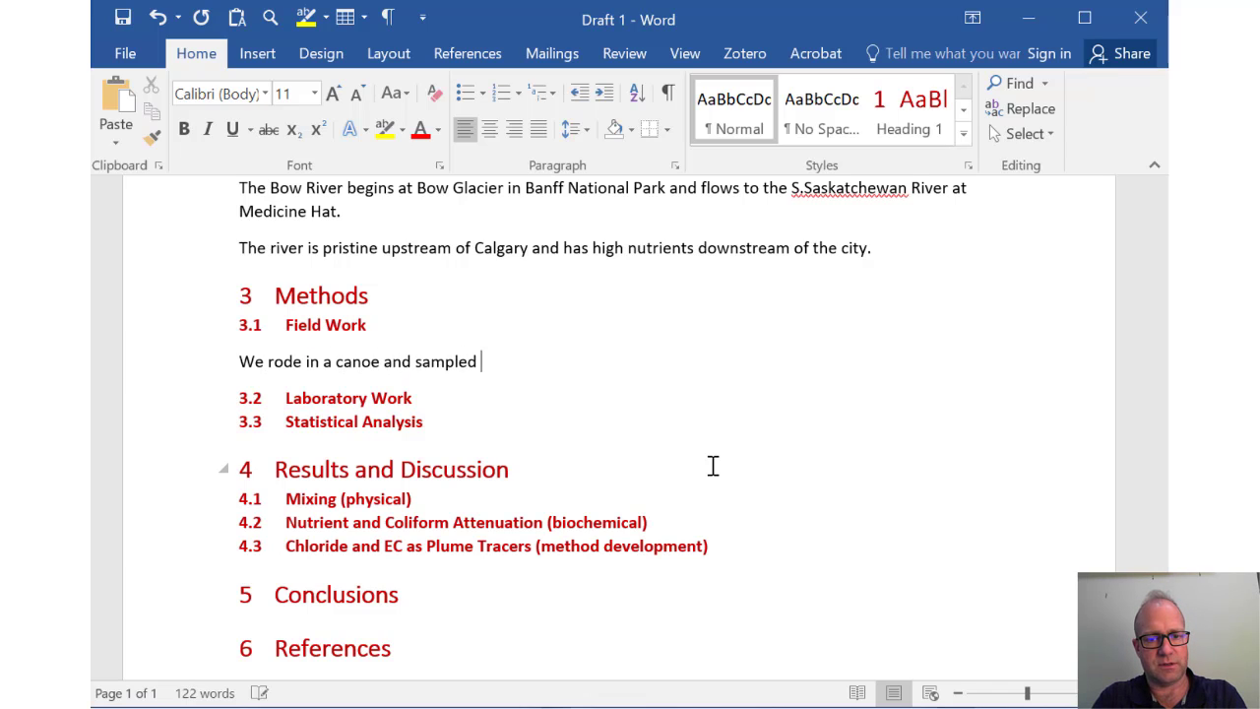
pyautogui.write('electrical ')
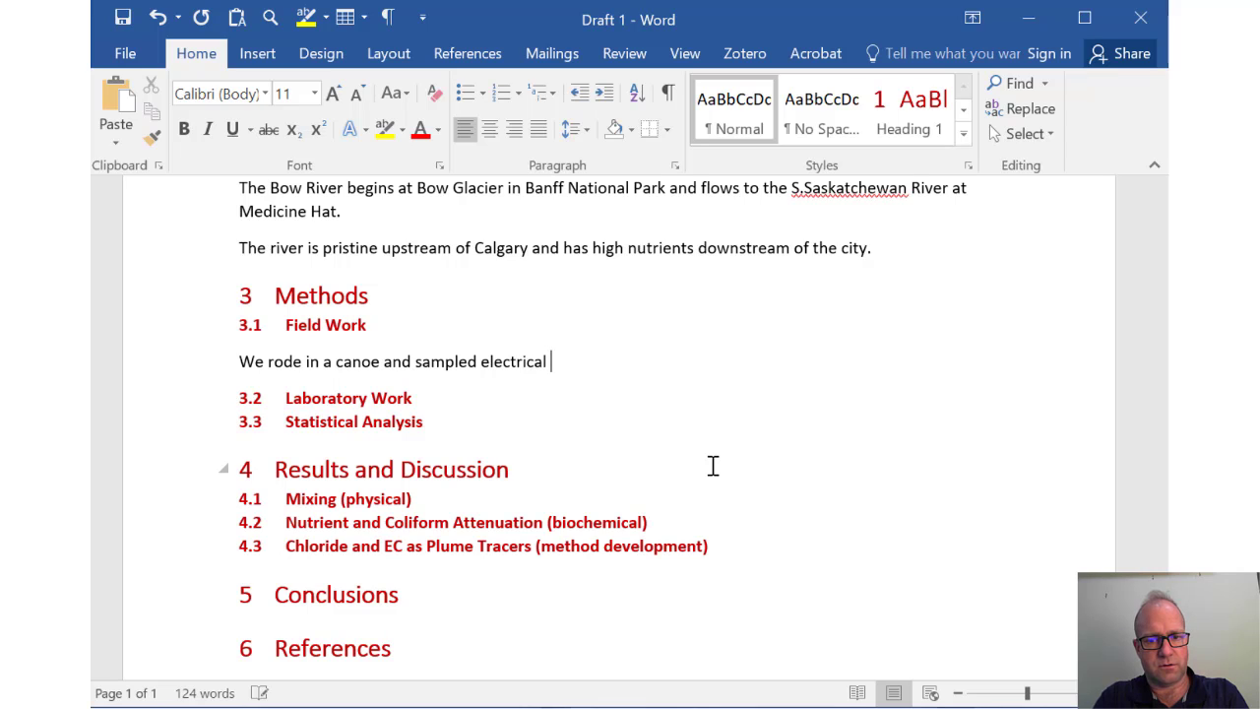
pyautogui.write('conductiv')
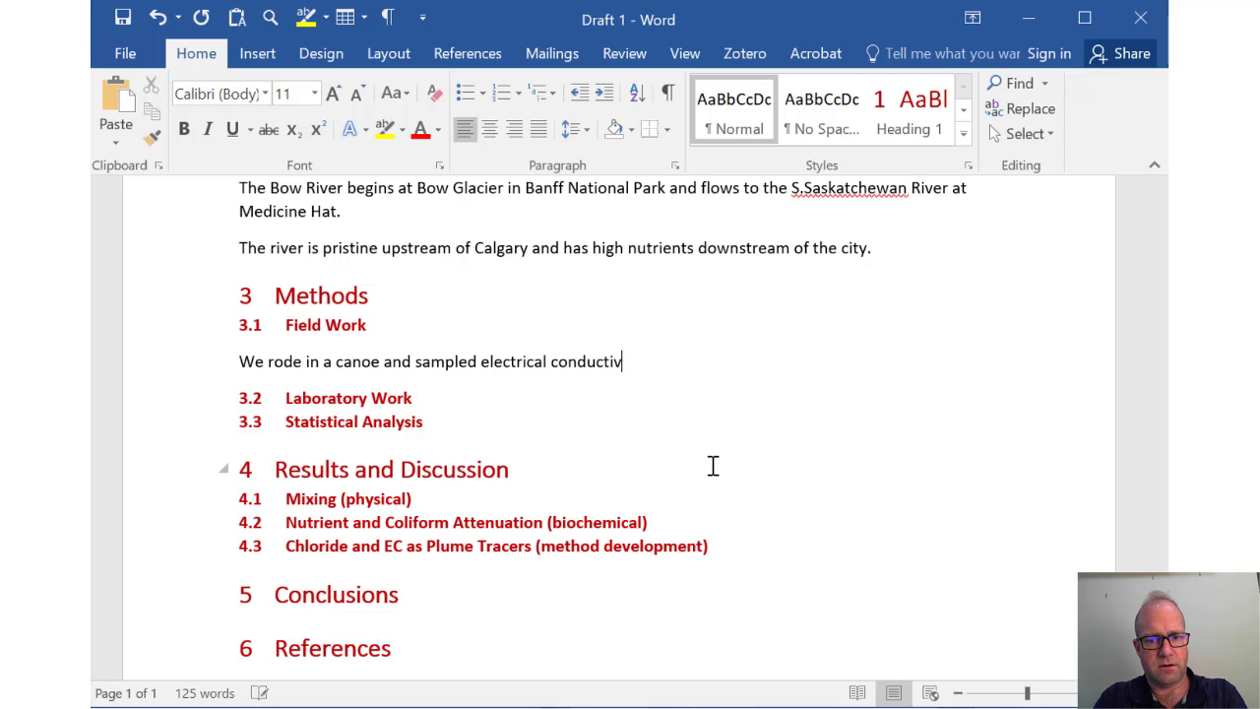
pyautogui.write('ity')
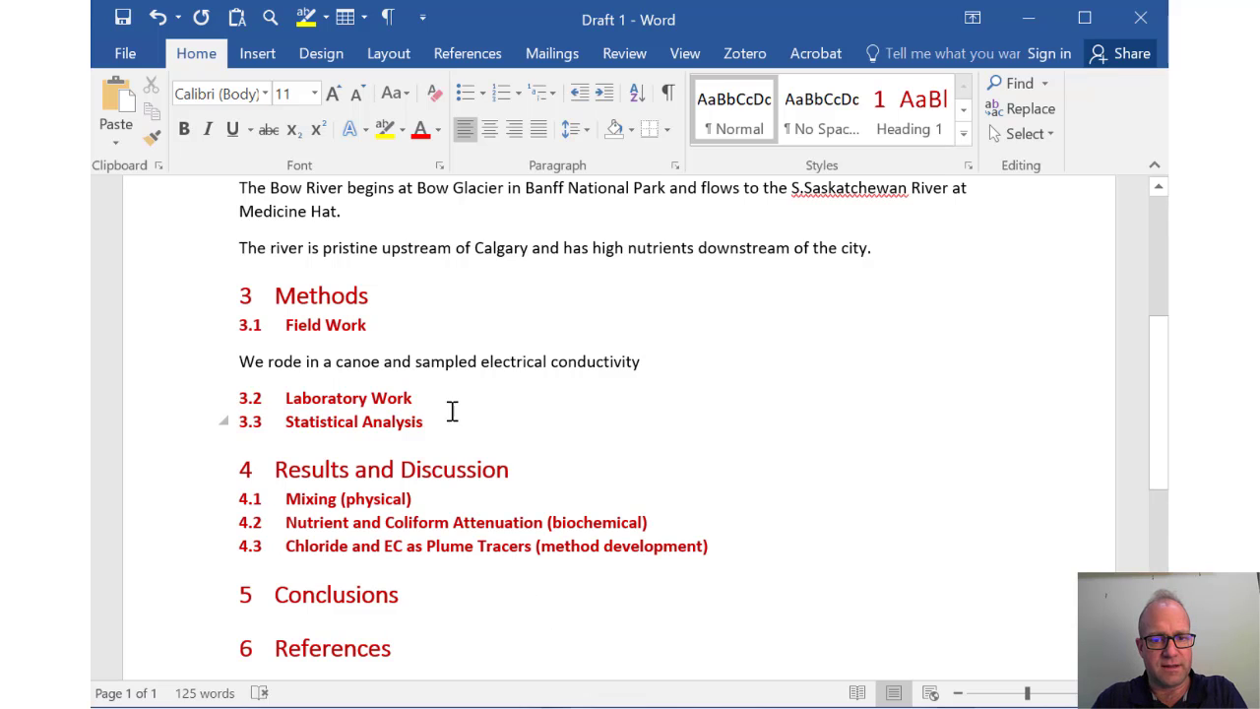
# Change 'sampled' to 'measured' and finish with 'in-situ and collected samples for chloride, nutrients and isotopes.'.
pyautogui.doubleClick(443, 361)
pyautogui.write('measure')
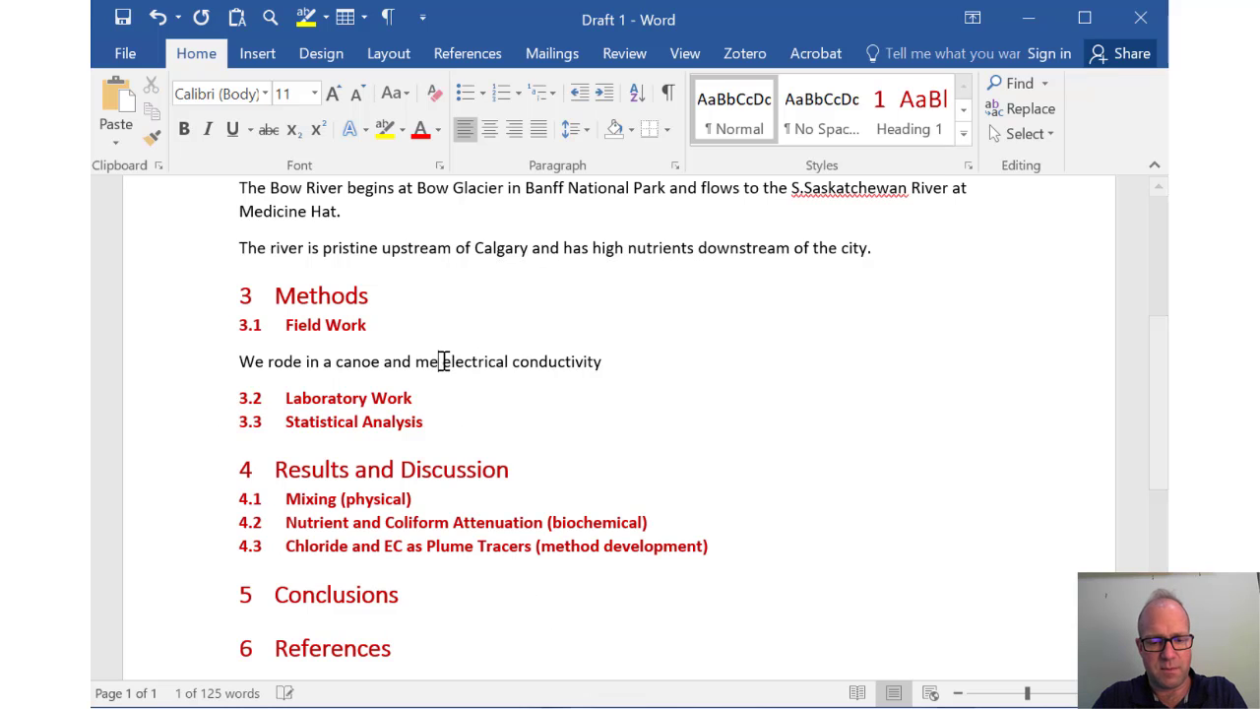
pyautogui.write('d')
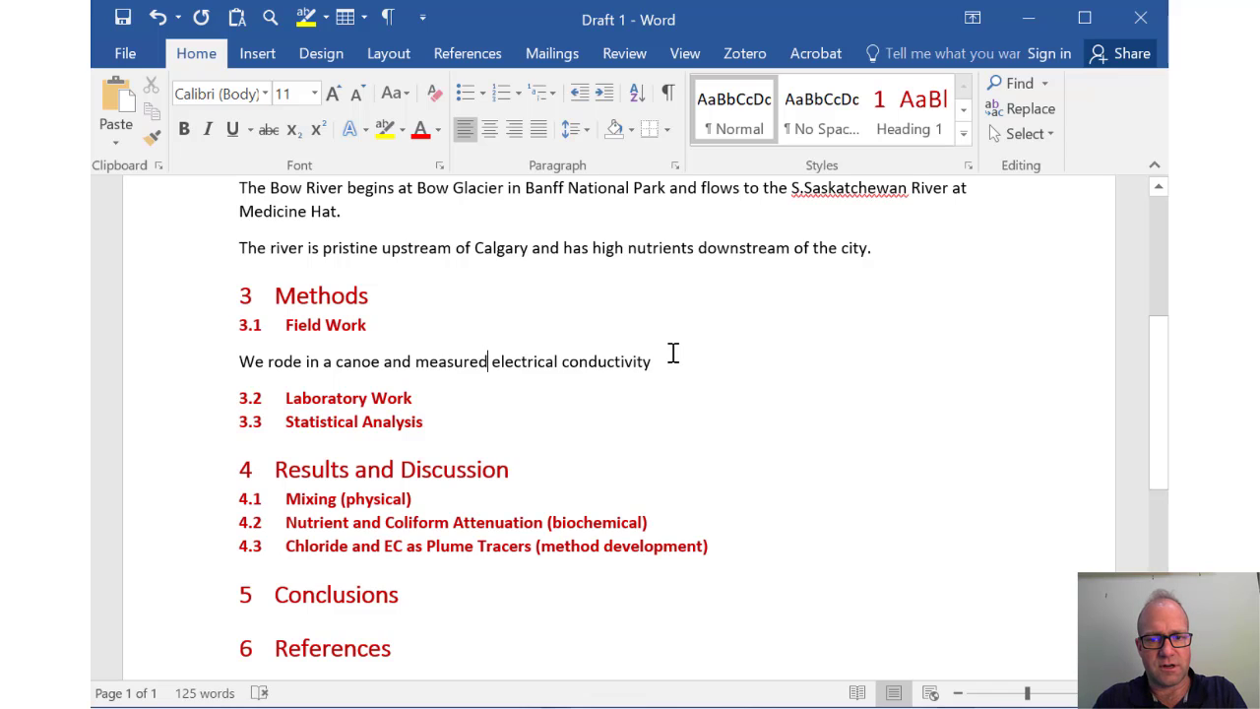
pyautogui.click(673, 357)
pyautogui.write('in-situ')
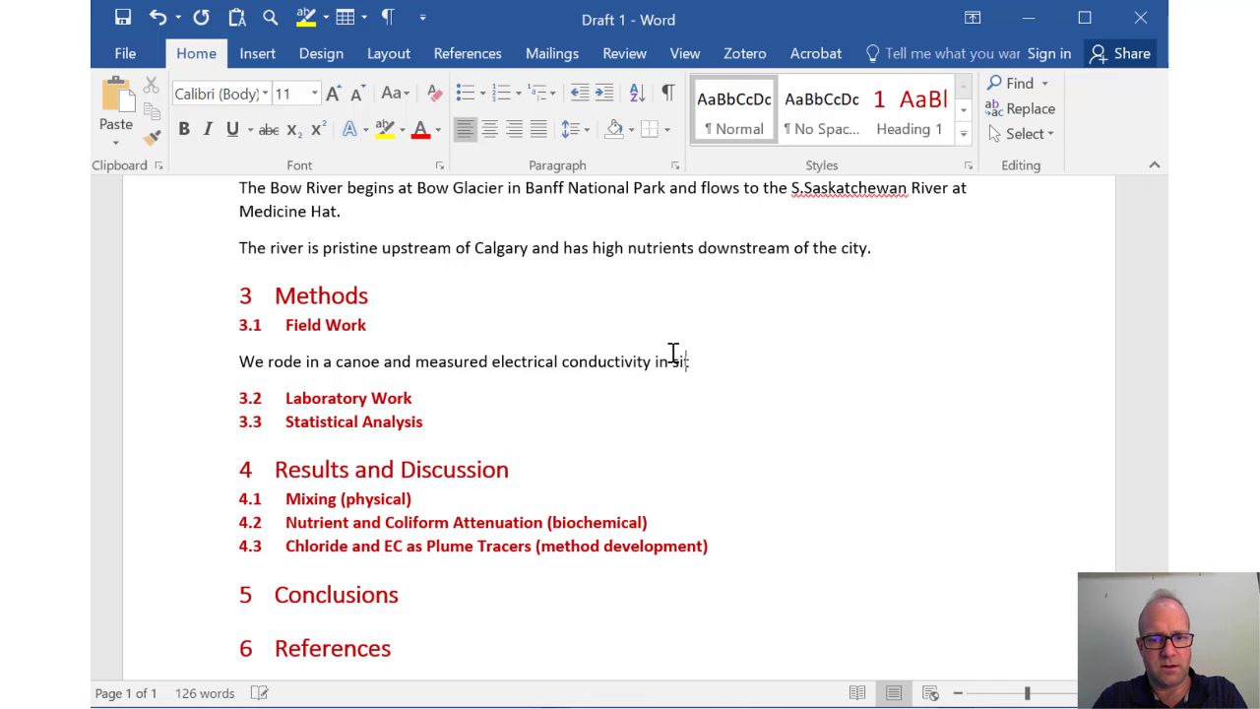
pyautogui.write(' and ')
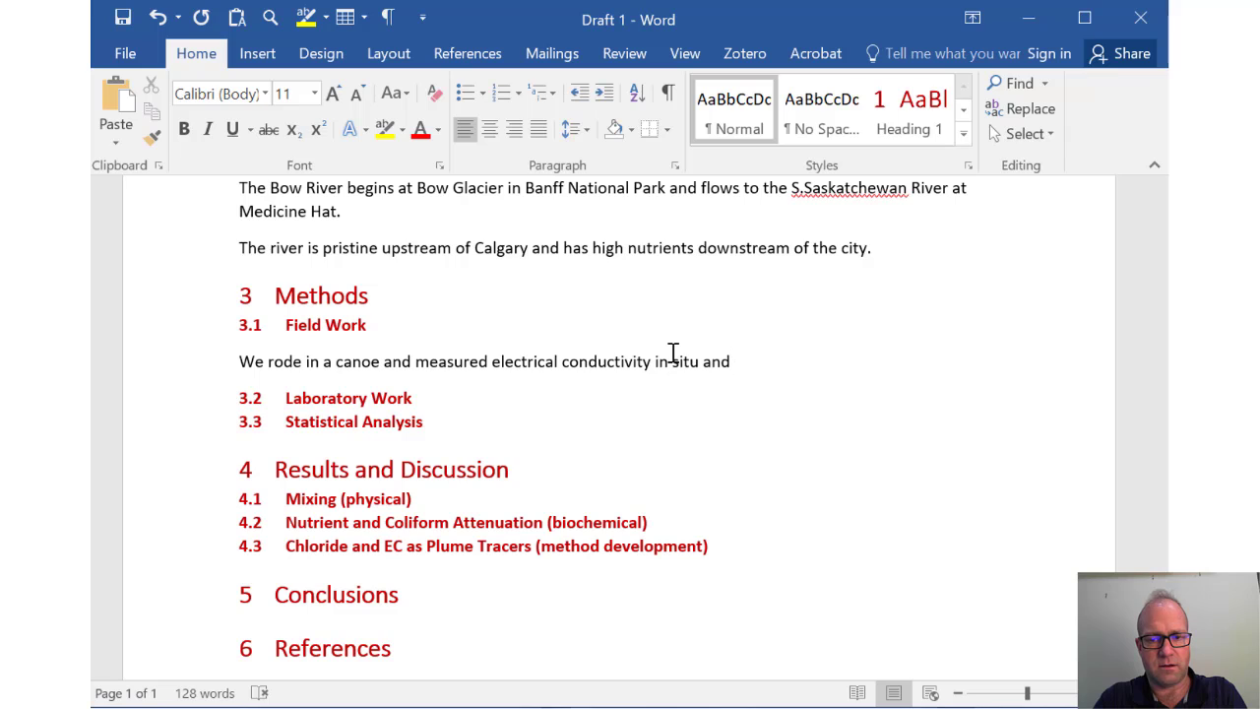
pyautogui.write('collected ')
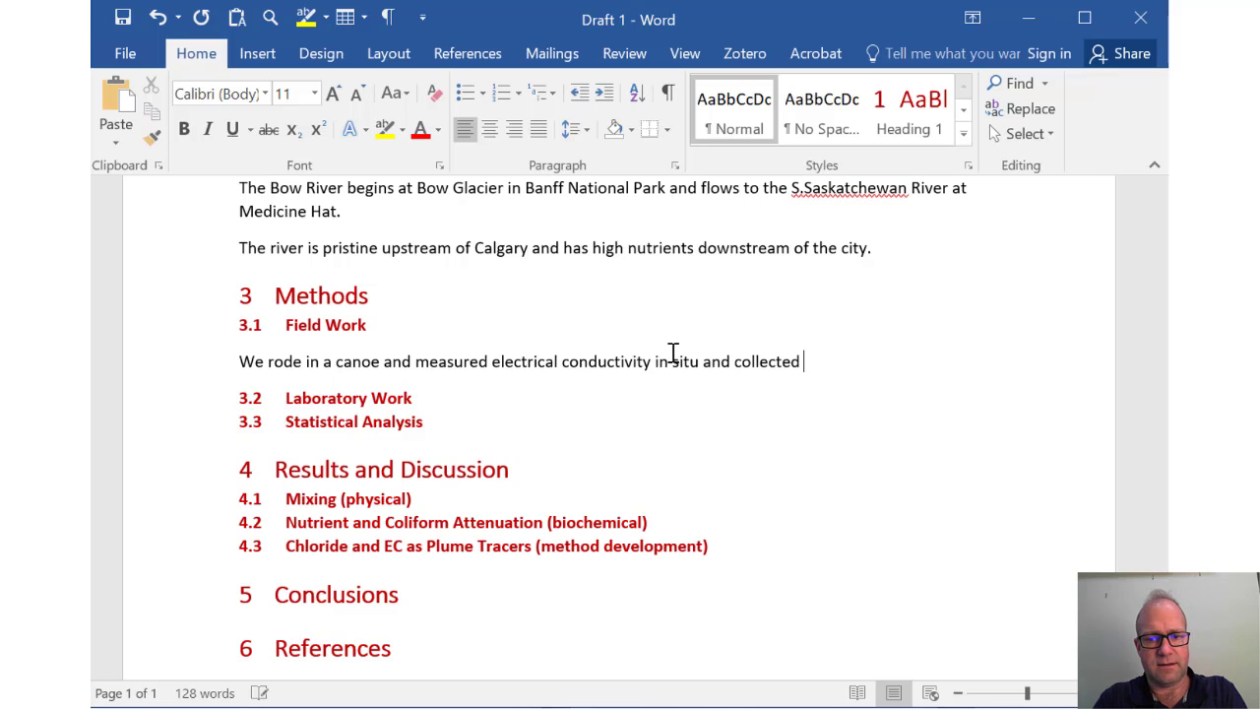
pyautogui.write('samples for c')
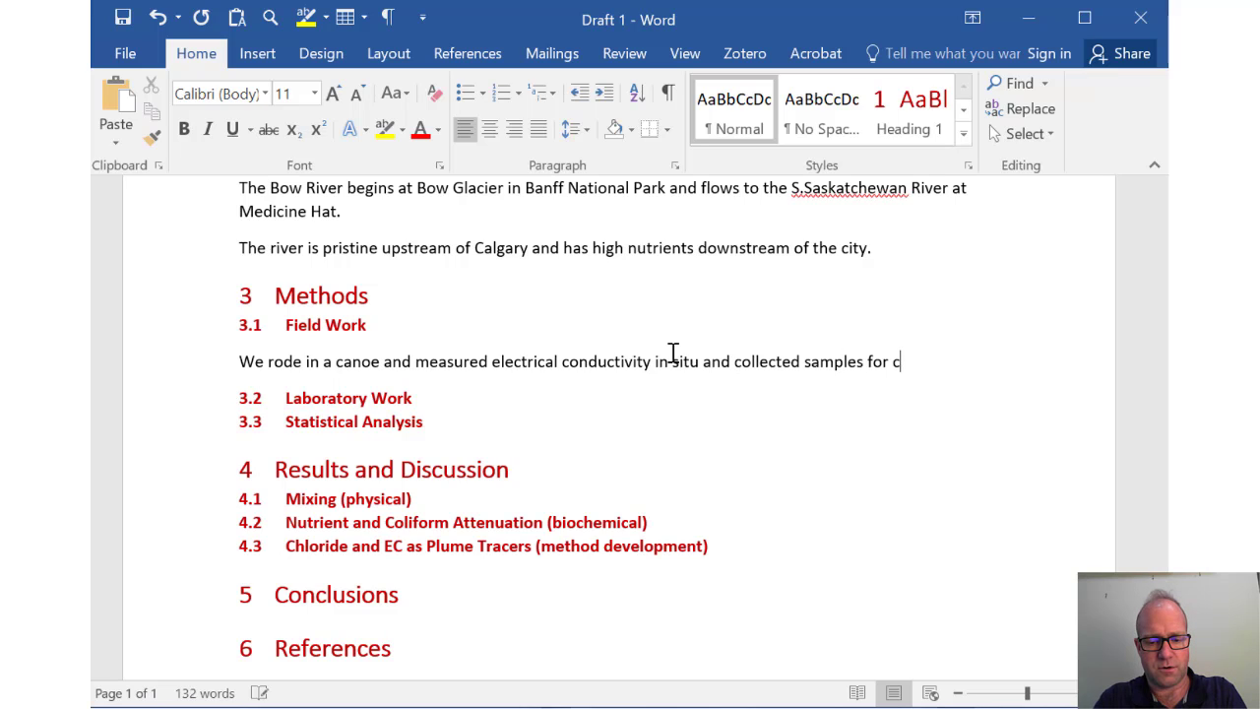
pyautogui.write('hloride')
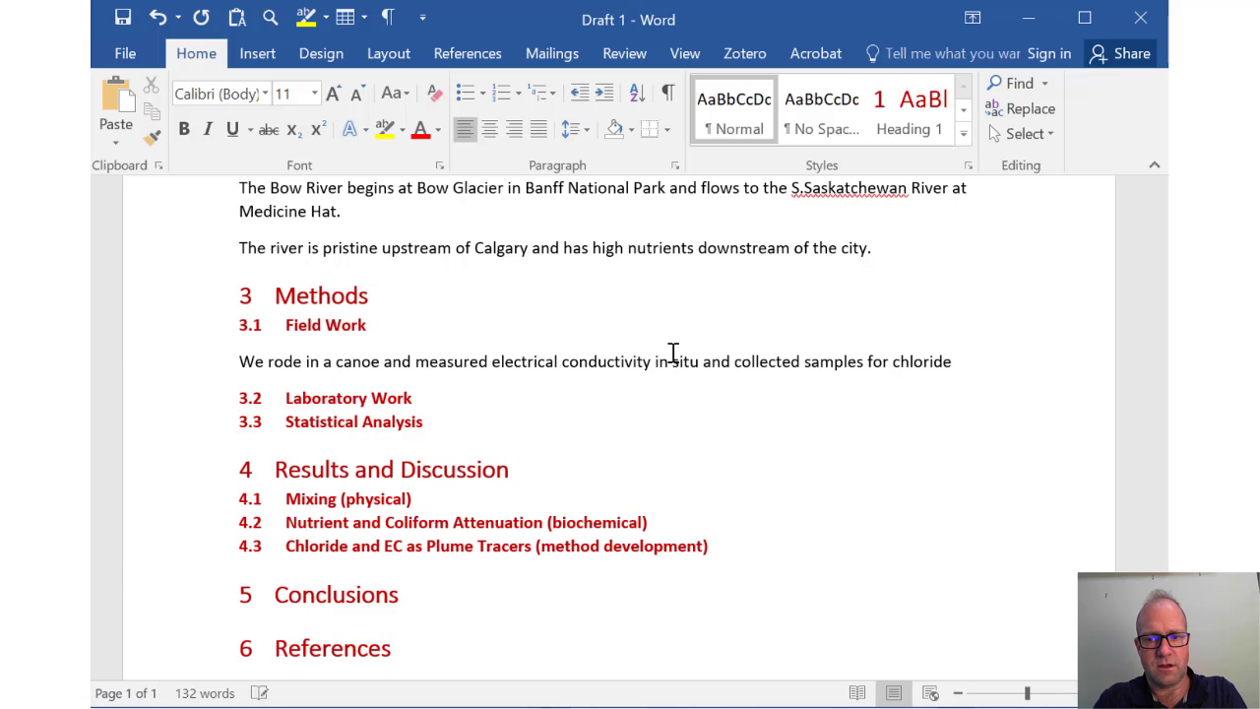
pyautogui.write(', nutrien')
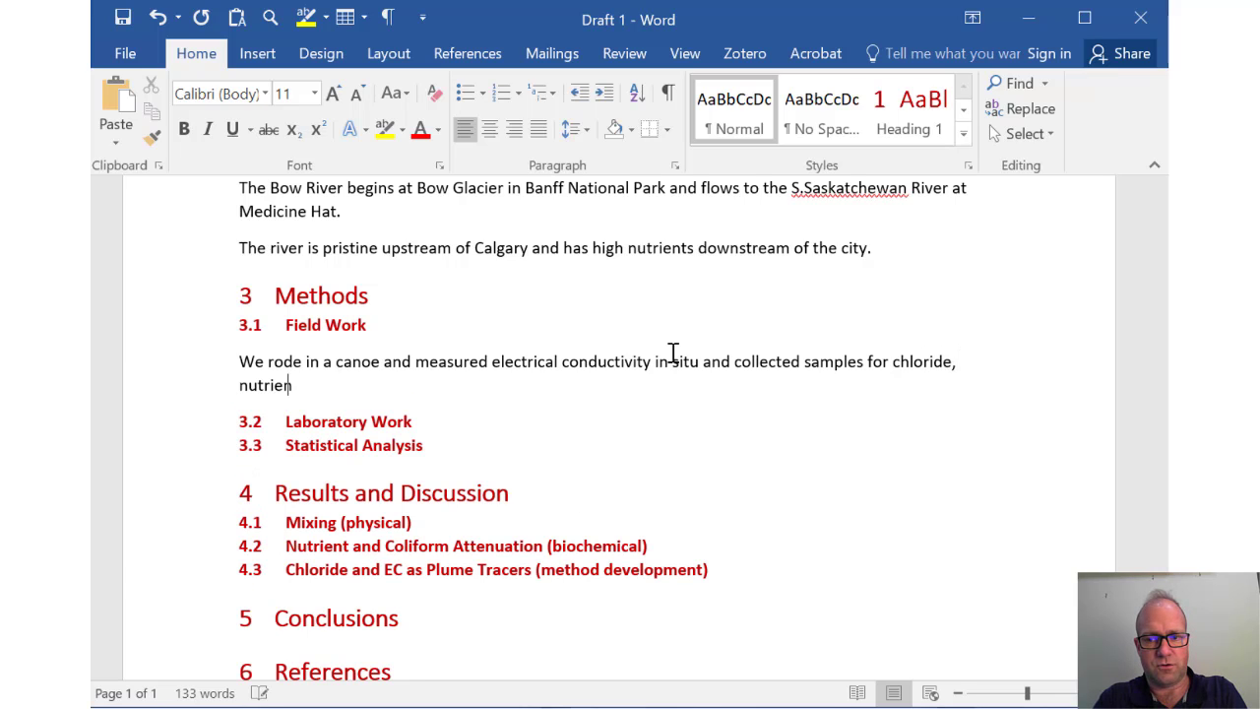
pyautogui.write('ts and iso')
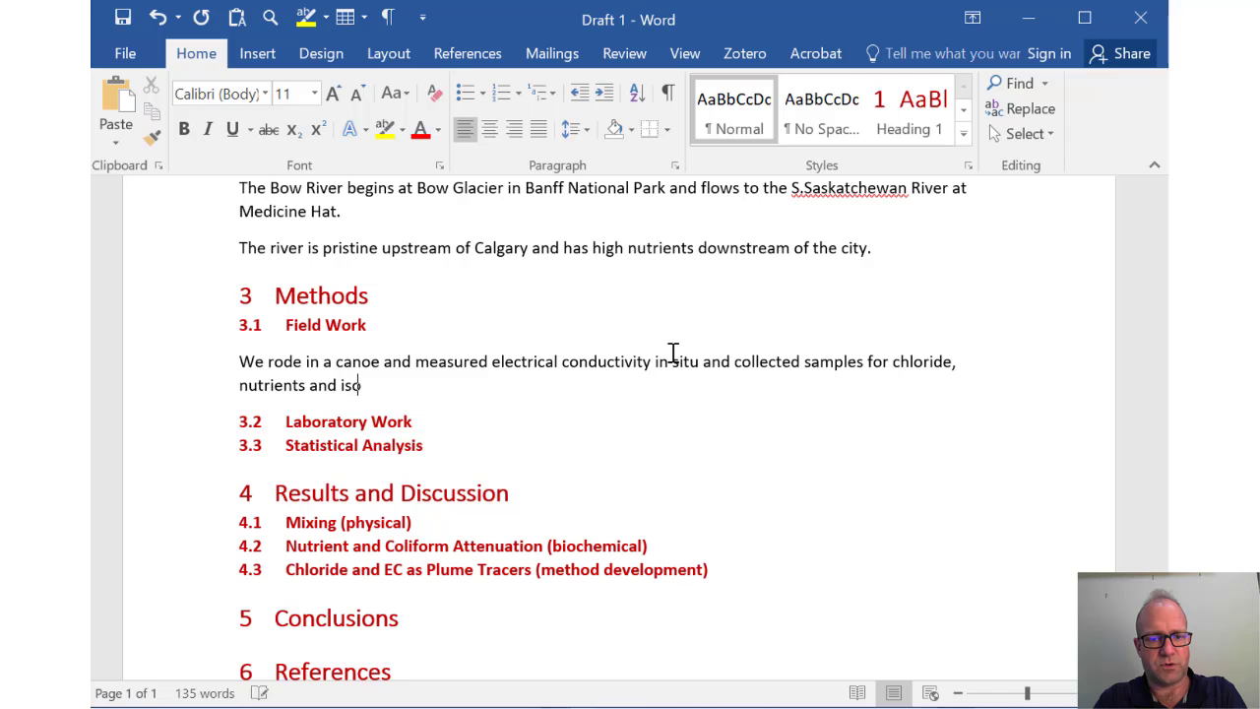
pyautogui.write('topes')
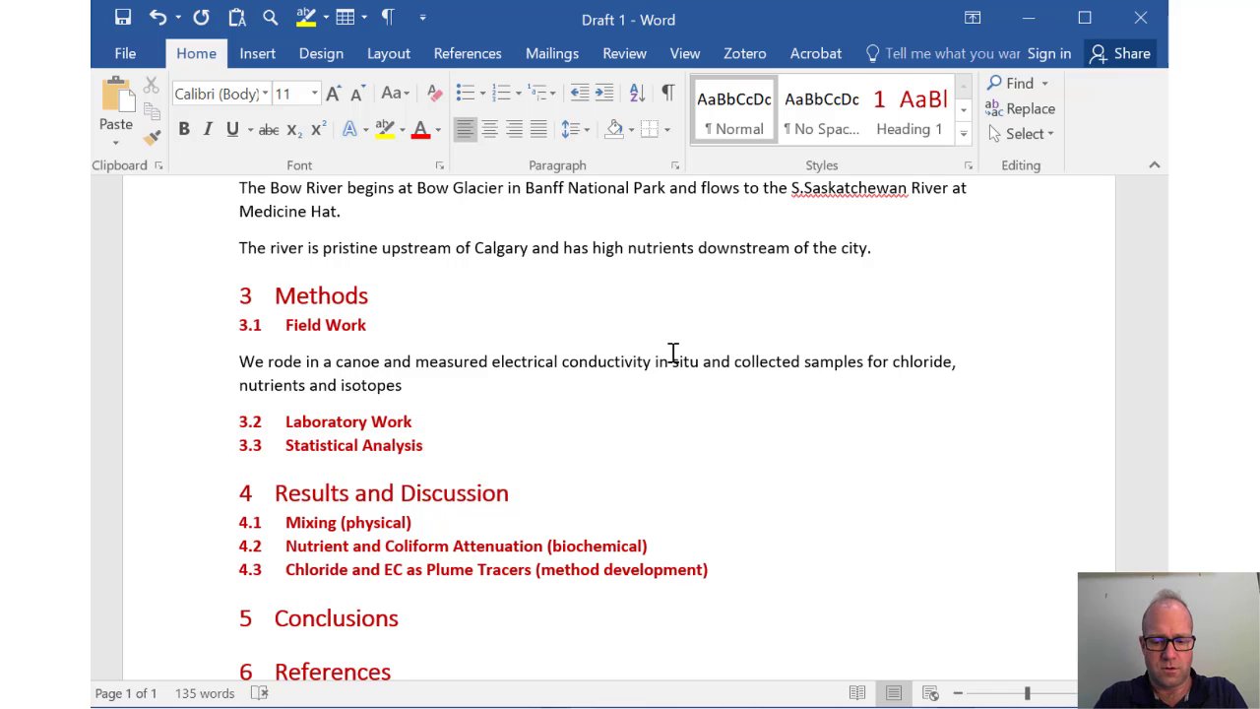
pyautogui.write('.')
pyautogui.press('Down')
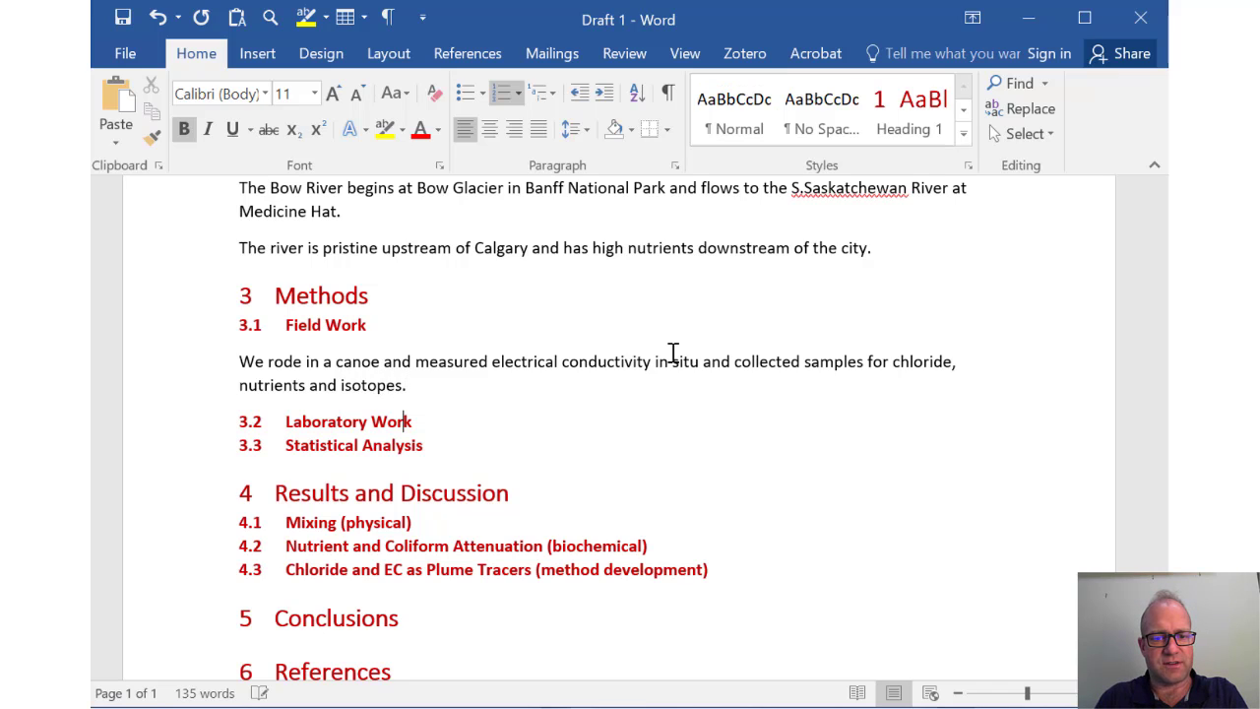
# Write 'We analyzed all analytes in the U of C lab.' under 3.2 Laboratory Work, fixing the 'alb.' typo.
pyautogui.press('Return')
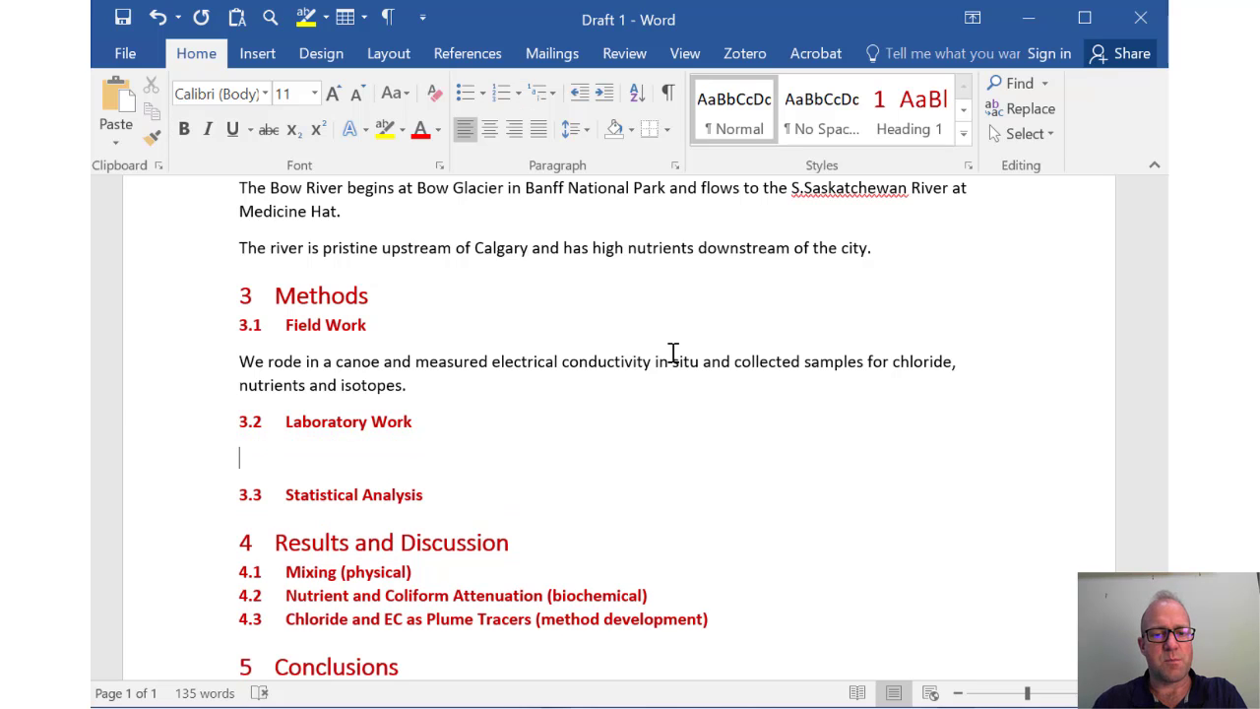
pyautogui.scroll(-2, 571, 501)
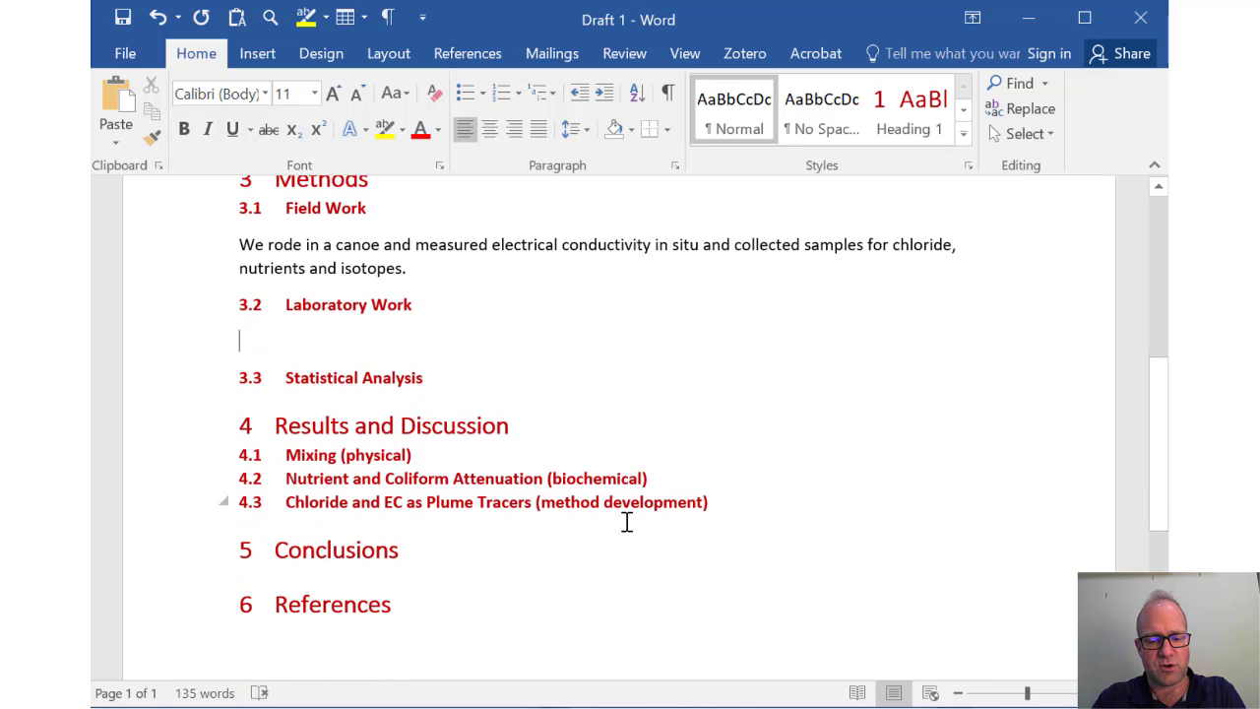
pyautogui.write('We ana')
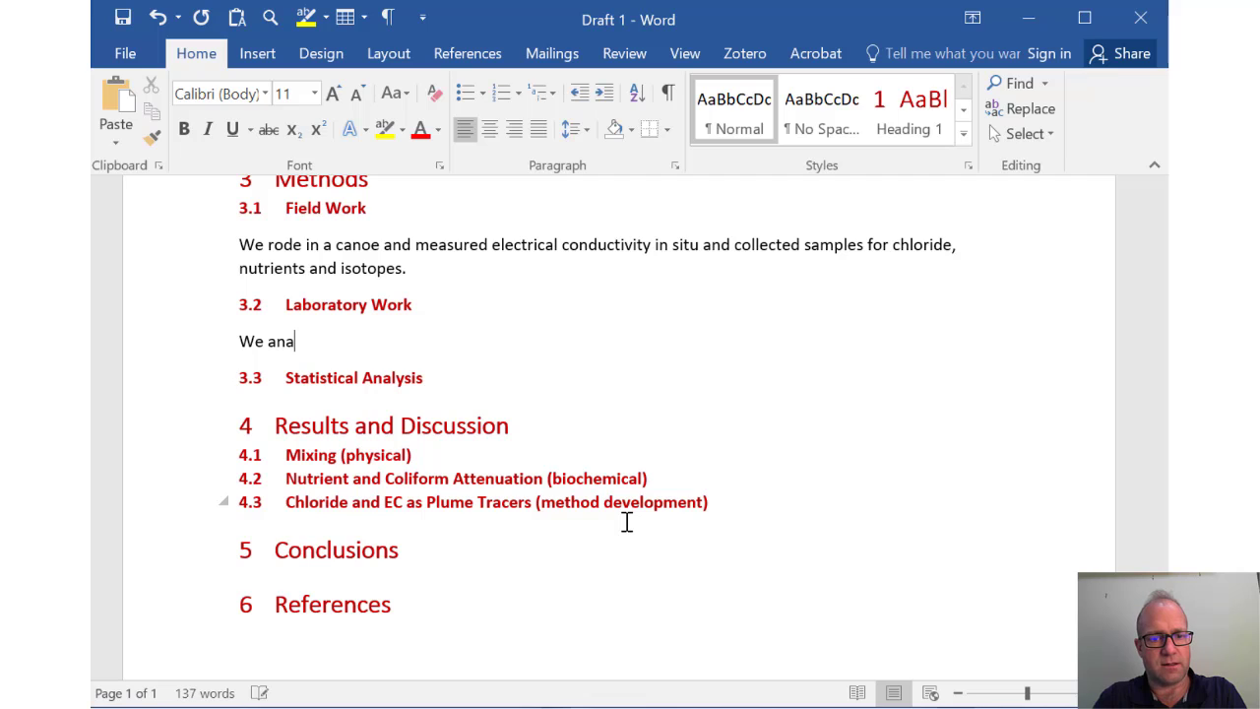
pyautogui.write('lyzed all')
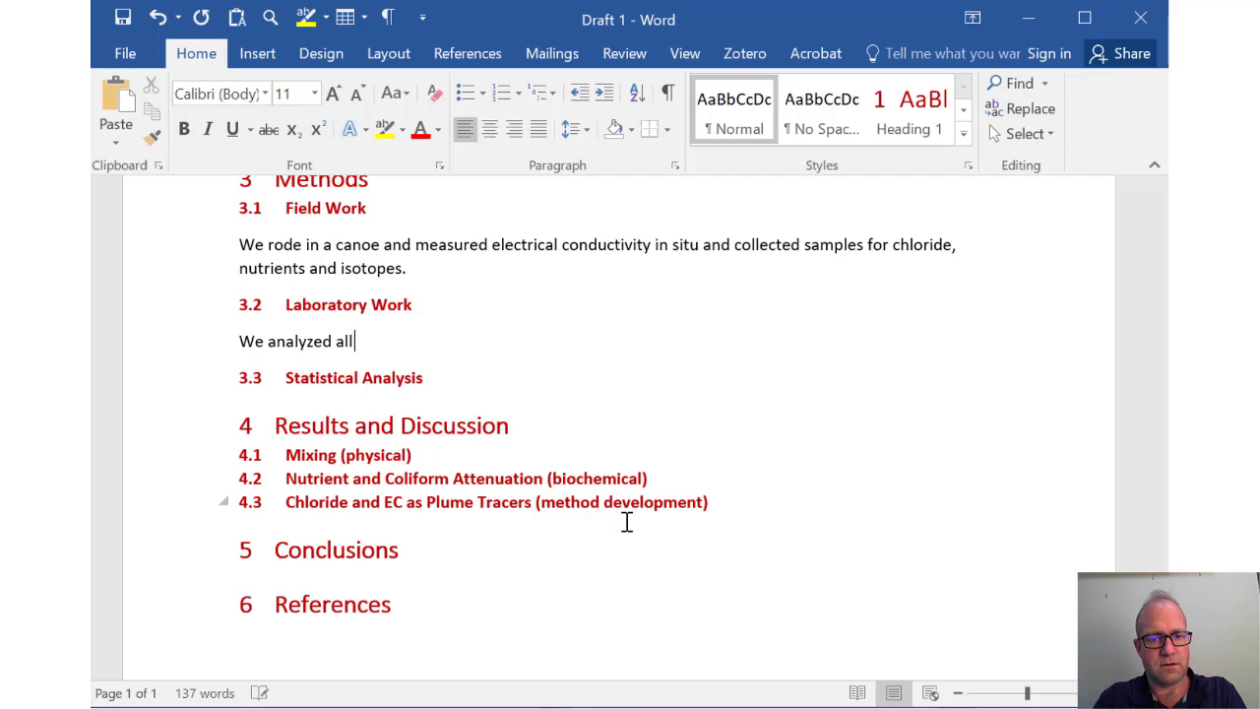
pyautogui.write(' analytes in the ')
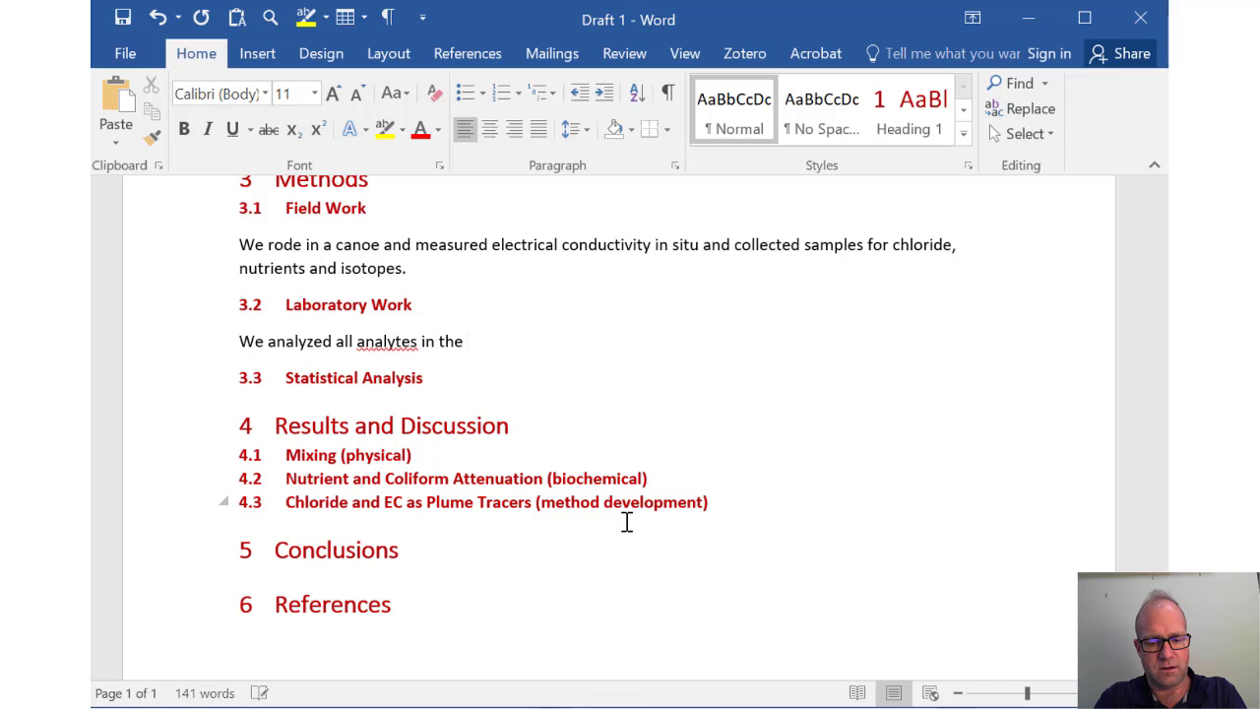
pyautogui.write('U of C alb.')
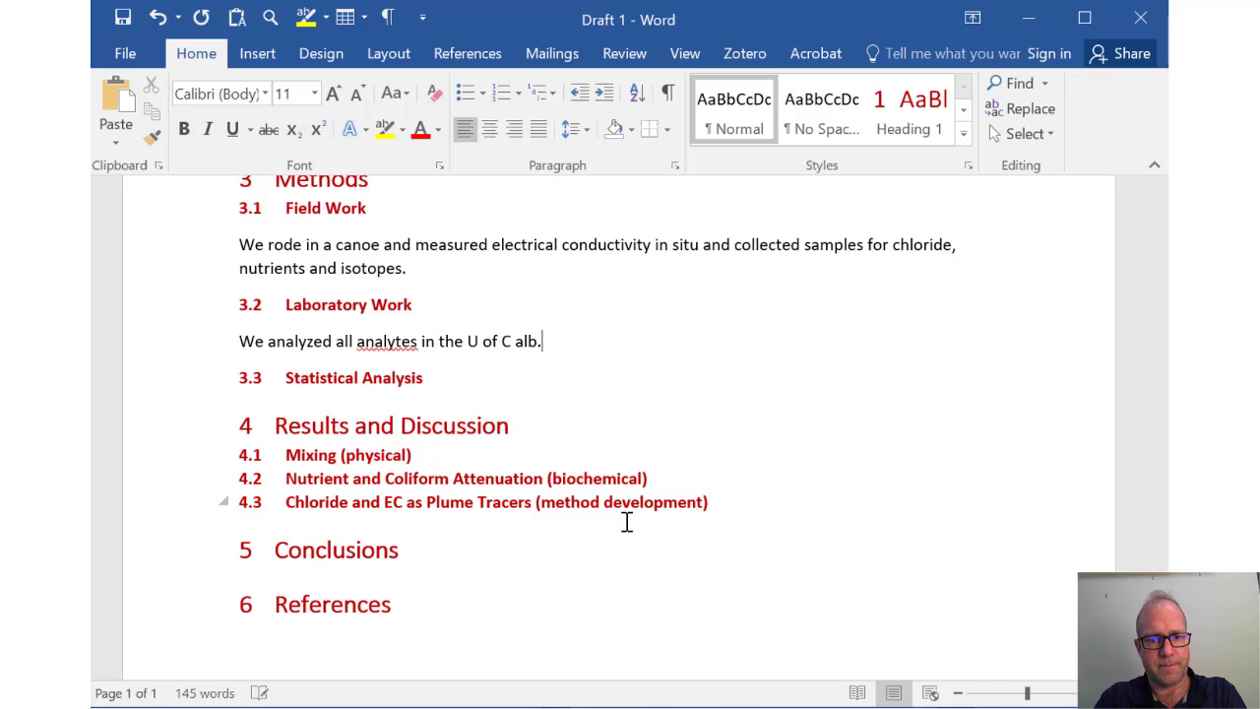
pyautogui.press('BackSpace')
pyautogui.press('BackSpace')
pyautogui.press('BackSpace')
pyautogui.press('BackSpace')
pyautogui.write('al')
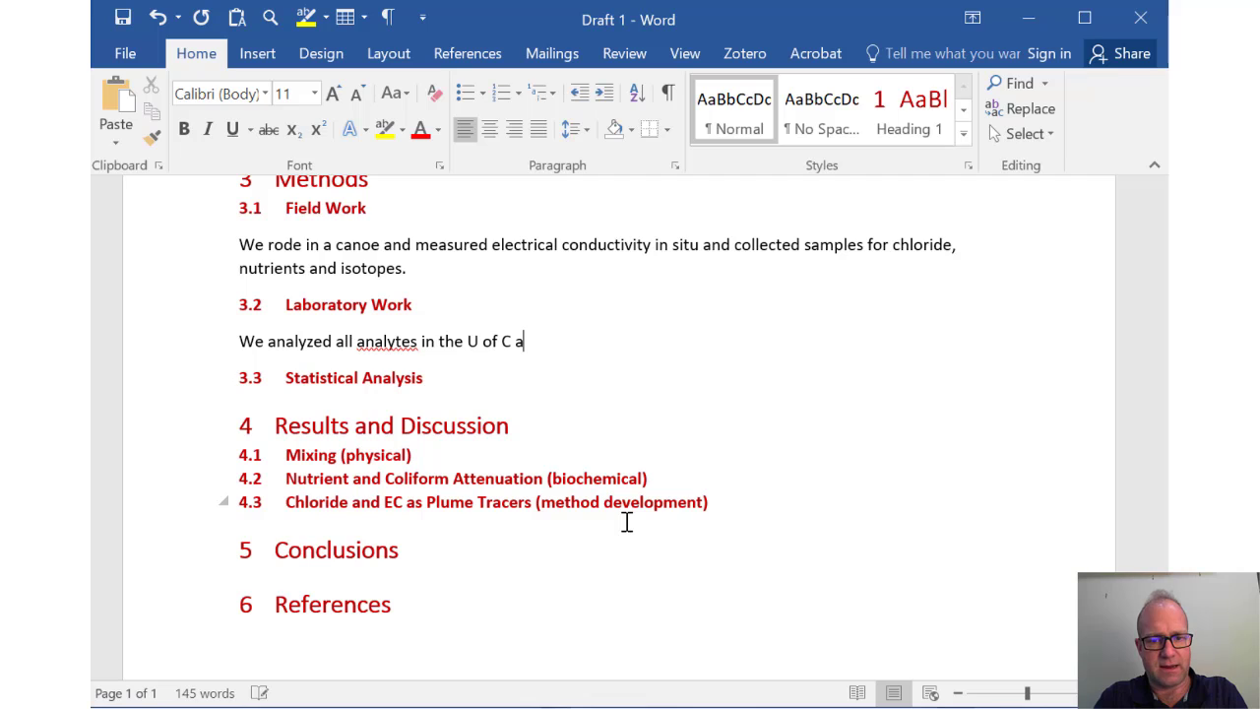
pyautogui.press('BackSpace')
pyautogui.write('lab.')
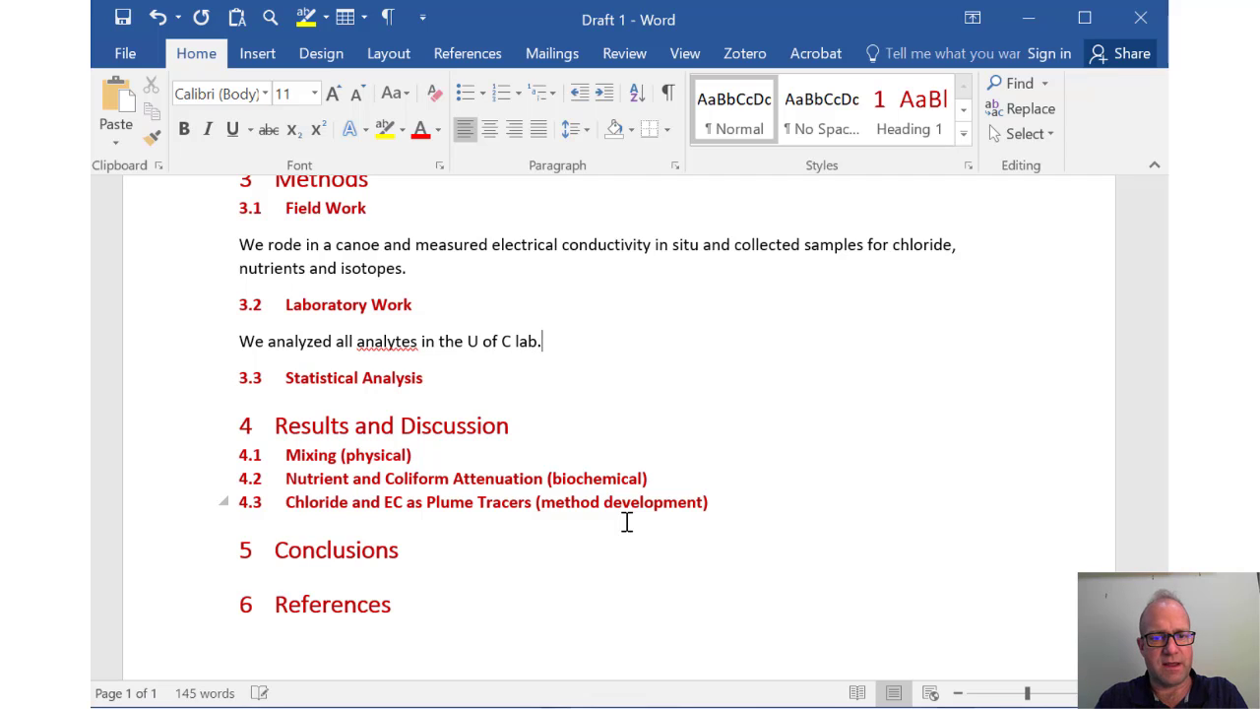
# Add 'We calculated mixing ratios at each transect.' as the body text under 3.3 Statistical Analysis.
pyautogui.click(469, 383)
pyautogui.press('Return')
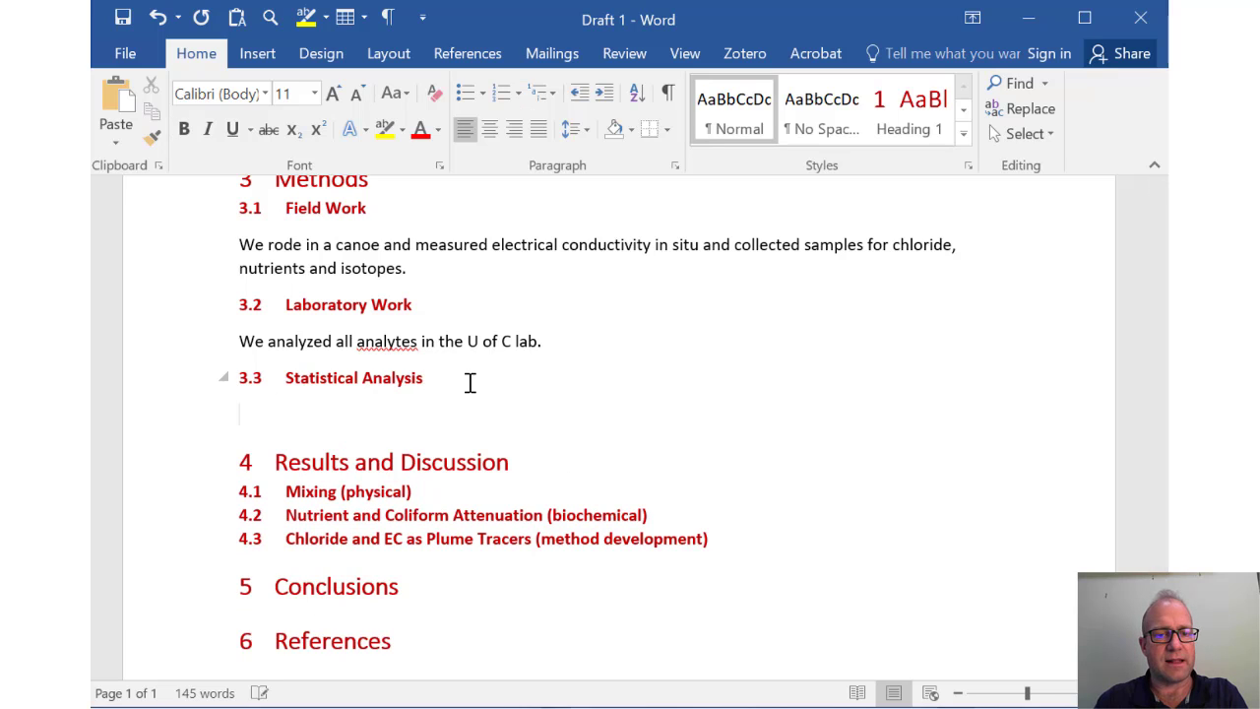
pyautogui.scroll(-2, 436, 399)
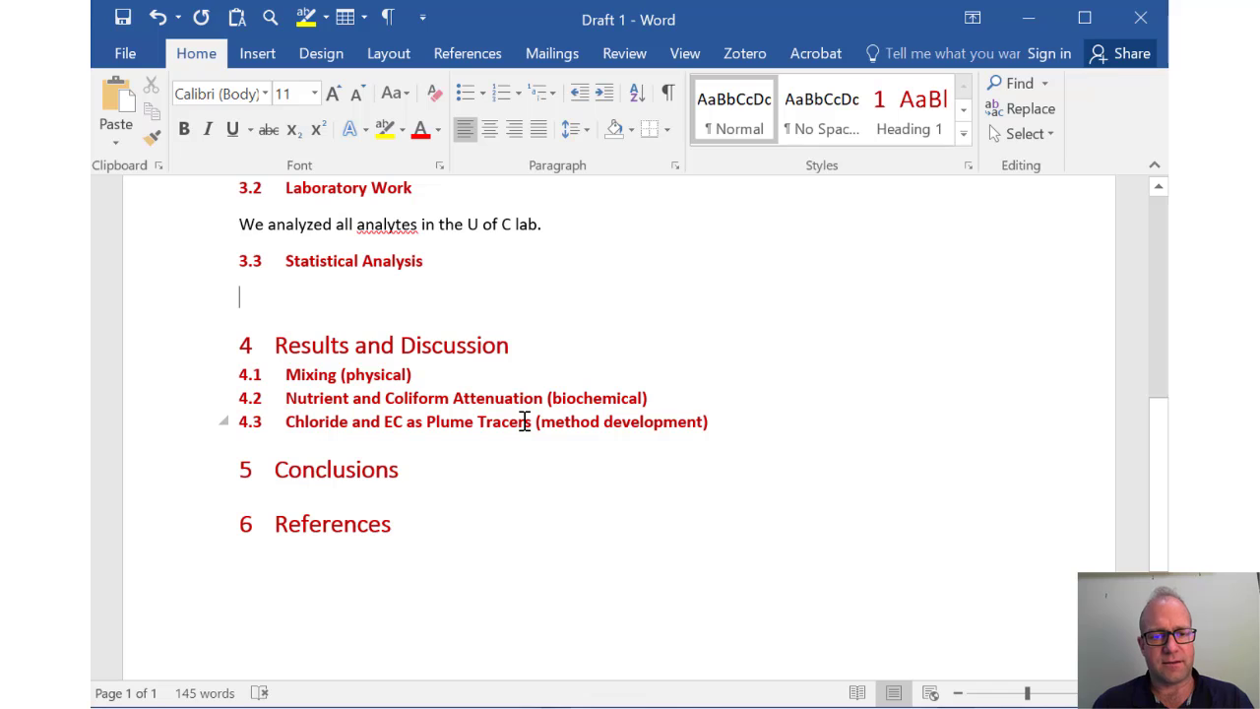
pyautogui.write('We cal')
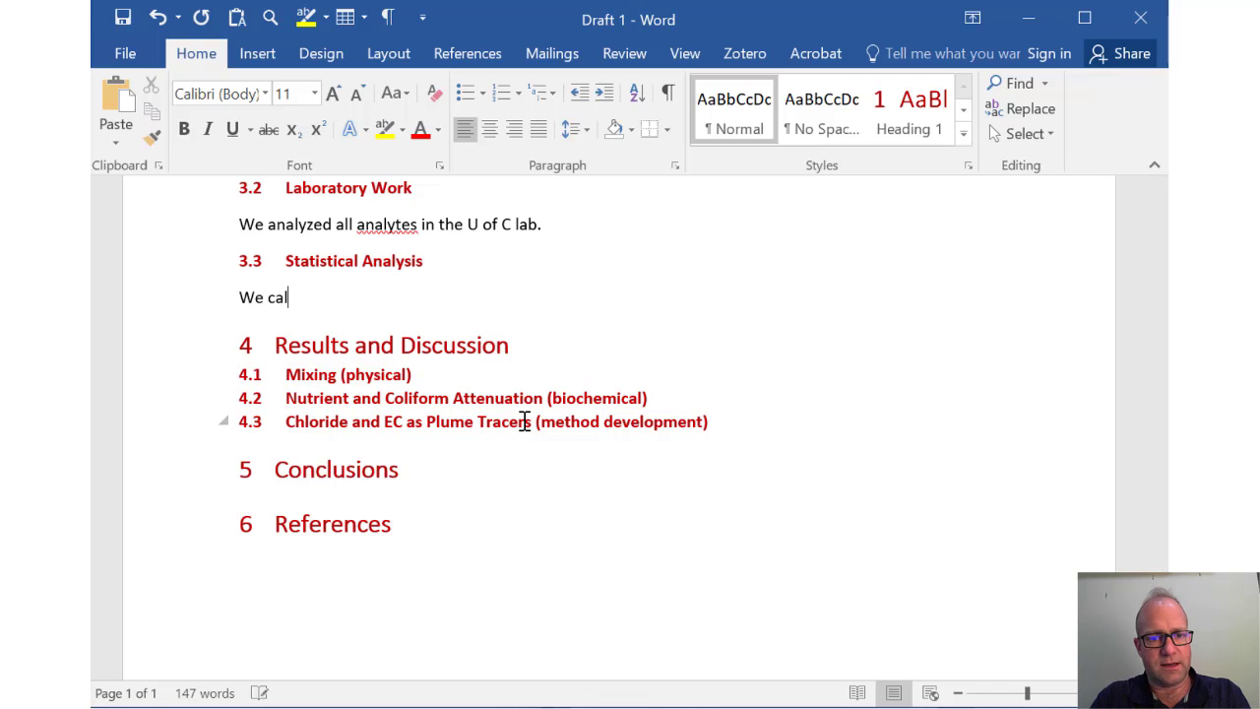
pyautogui.write('culated mixin')
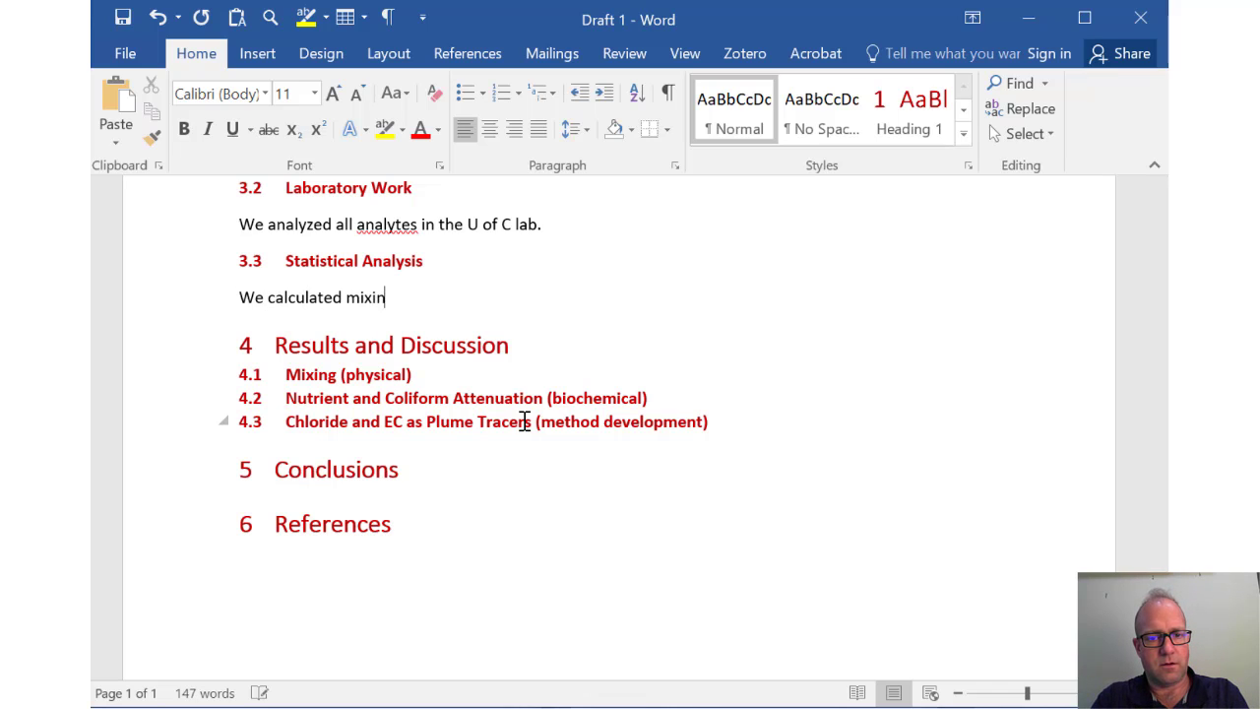
pyautogui.write('g rations')
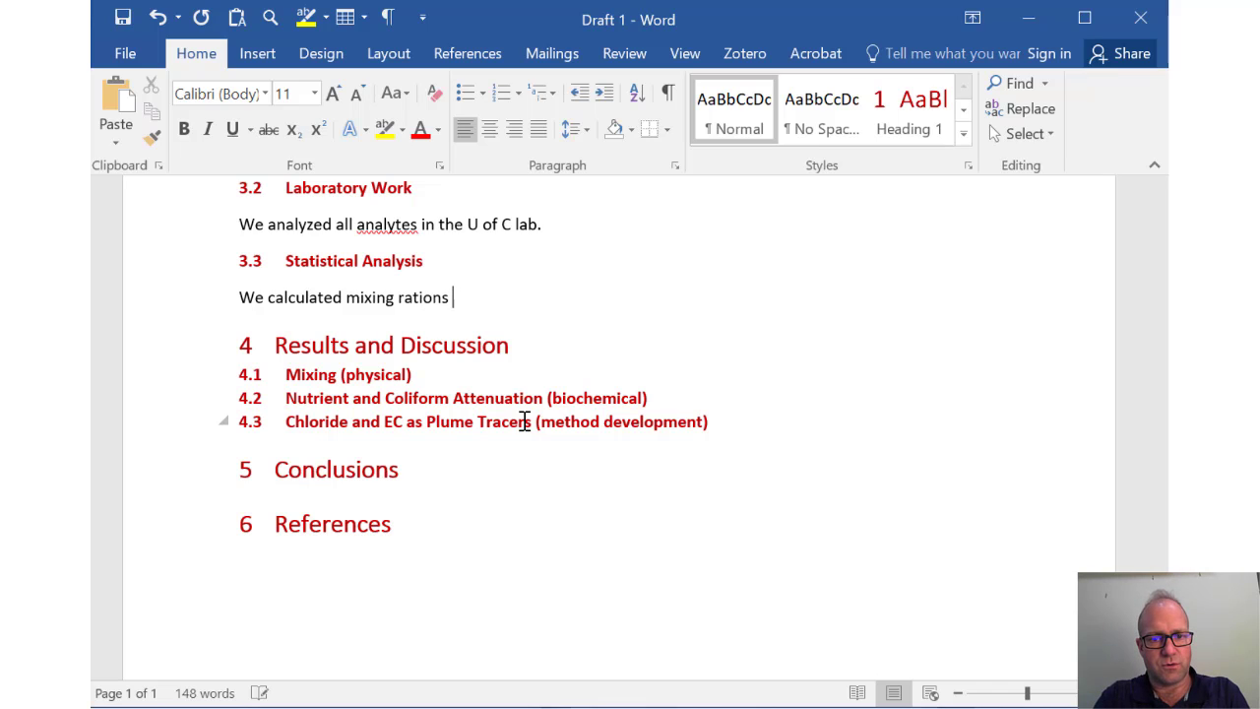
pyautogui.press('BackSpace')
pyautogui.press('BackSpace')
pyautogui.press('BackSpace')
pyautogui.press('BackSpace')
pyautogui.write('s at ')
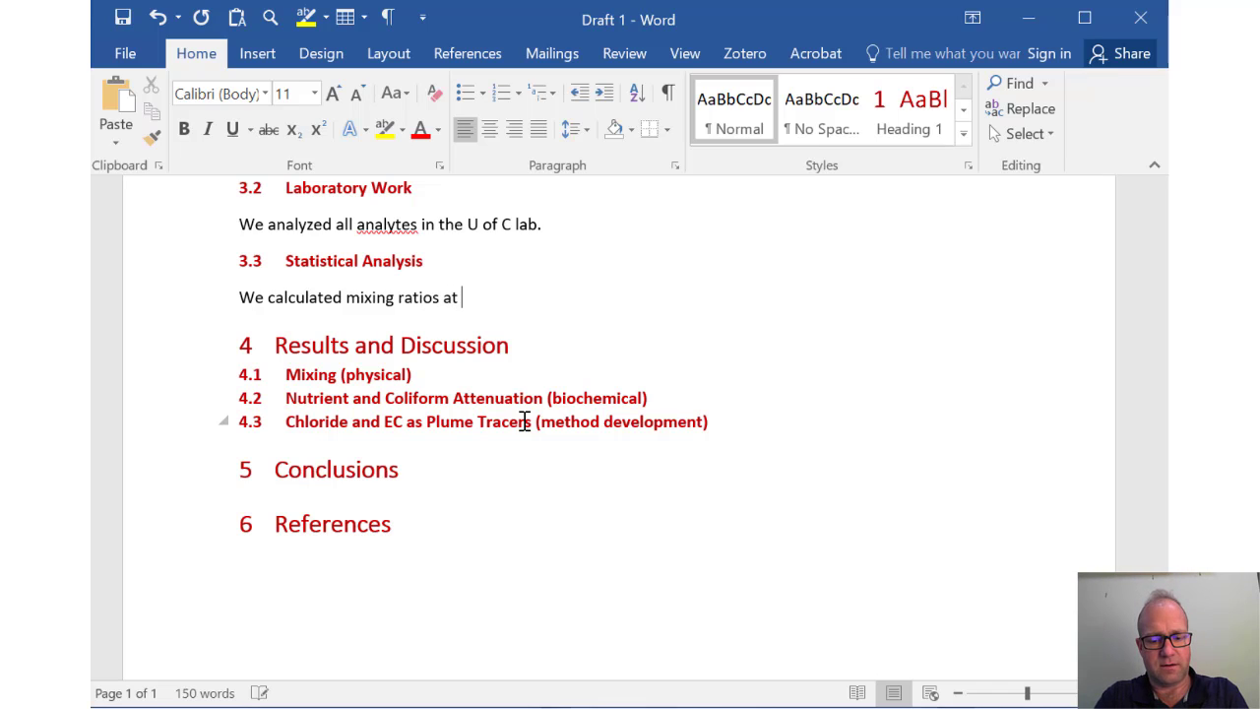
pyautogui.write('each tra')
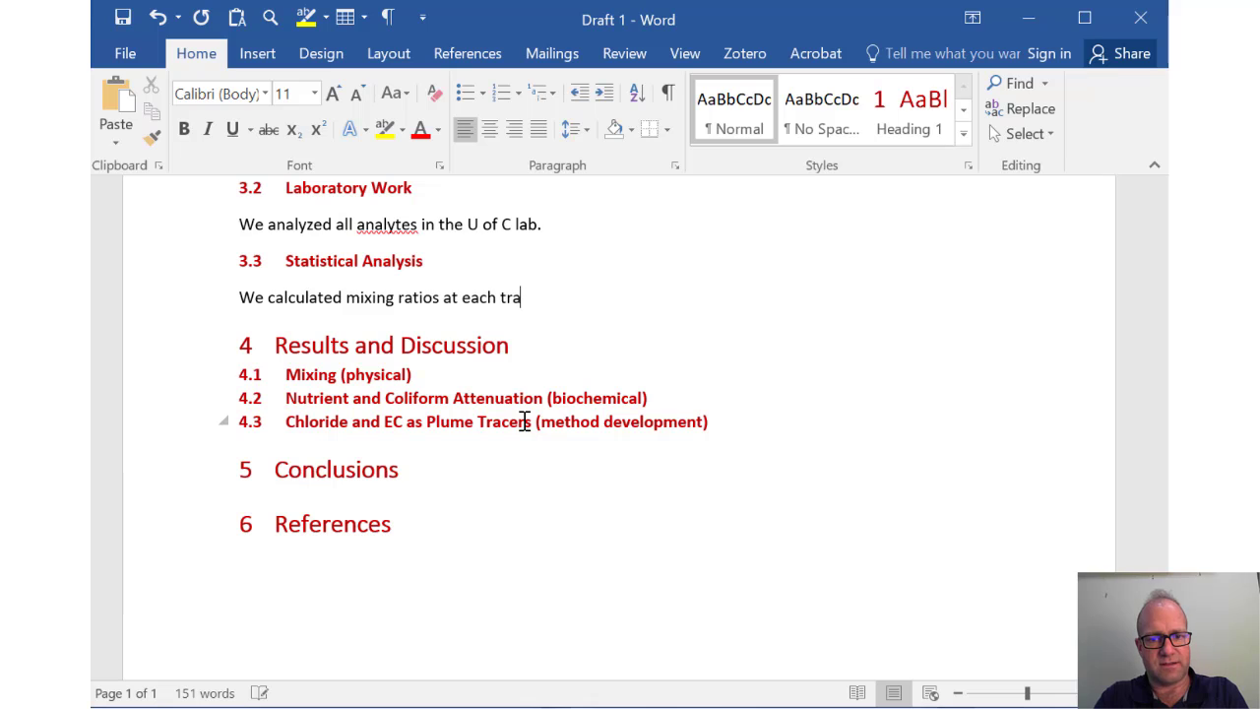
pyautogui.write('nsect')
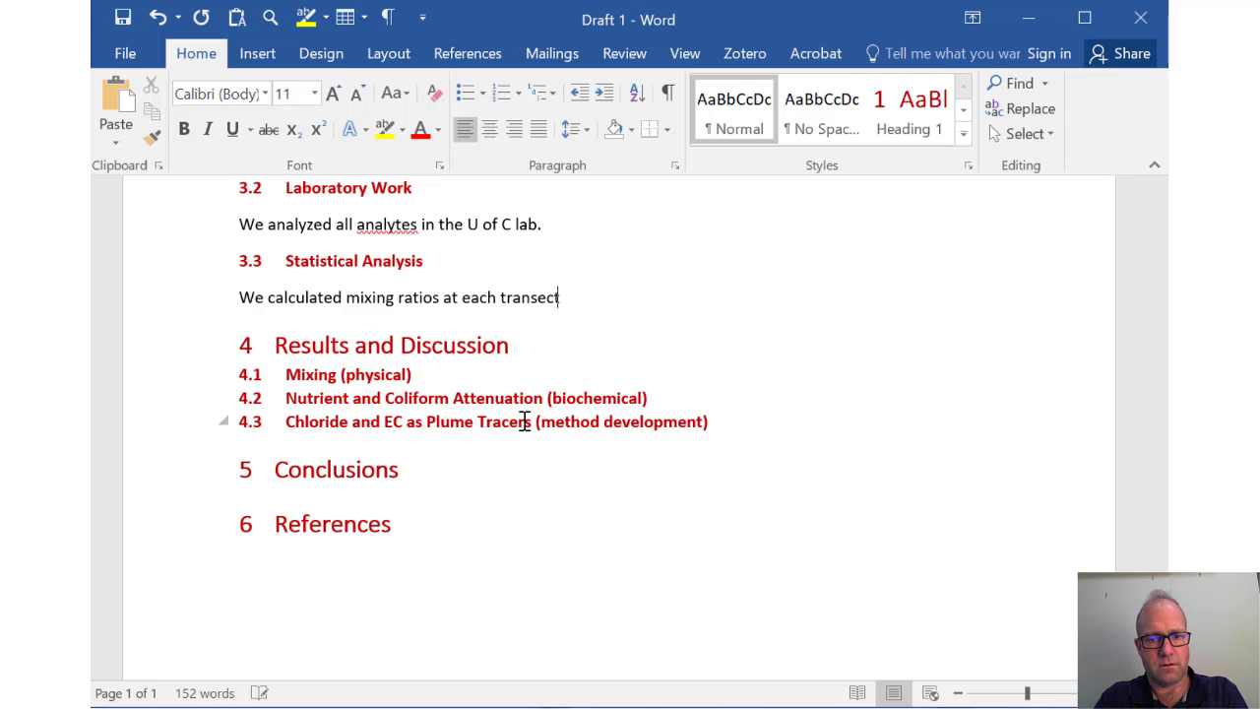
pyautogui.write('.')
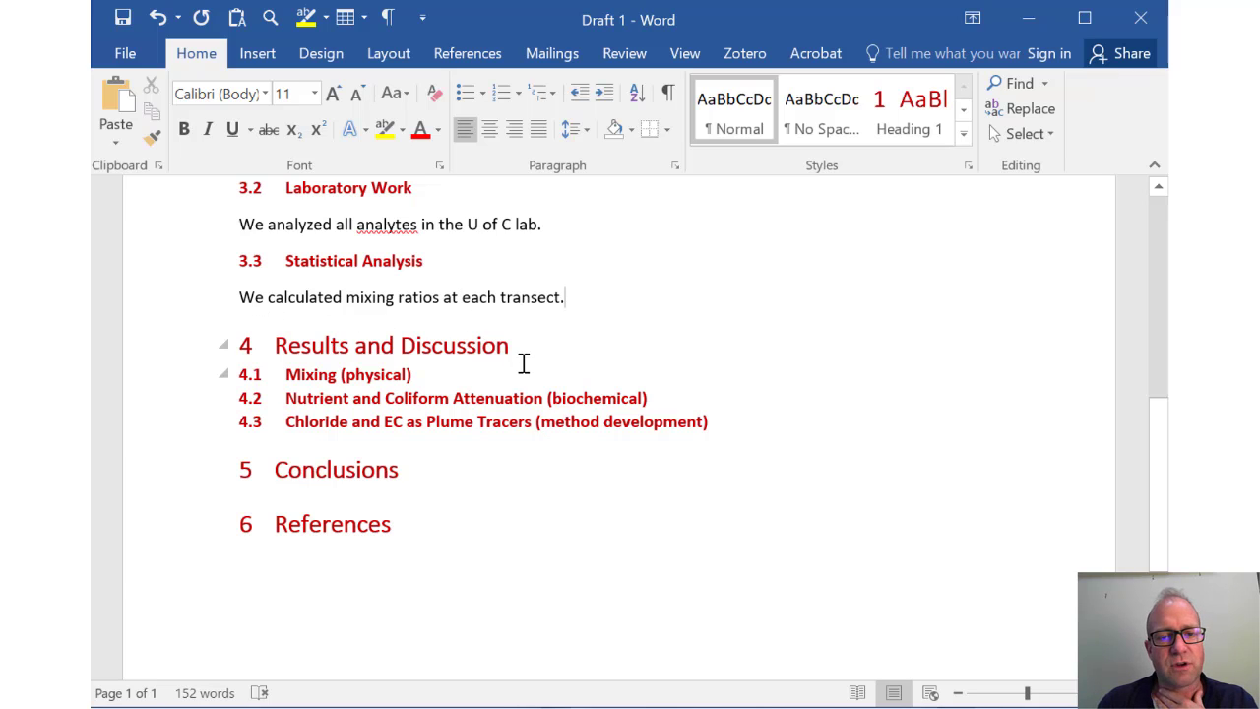
# Append 'Each sample and measurement was done at transects perpendicular to the river flow path.' to Field Work, then start a new paragraph.
pyautogui.scroll(1, 525, 367)
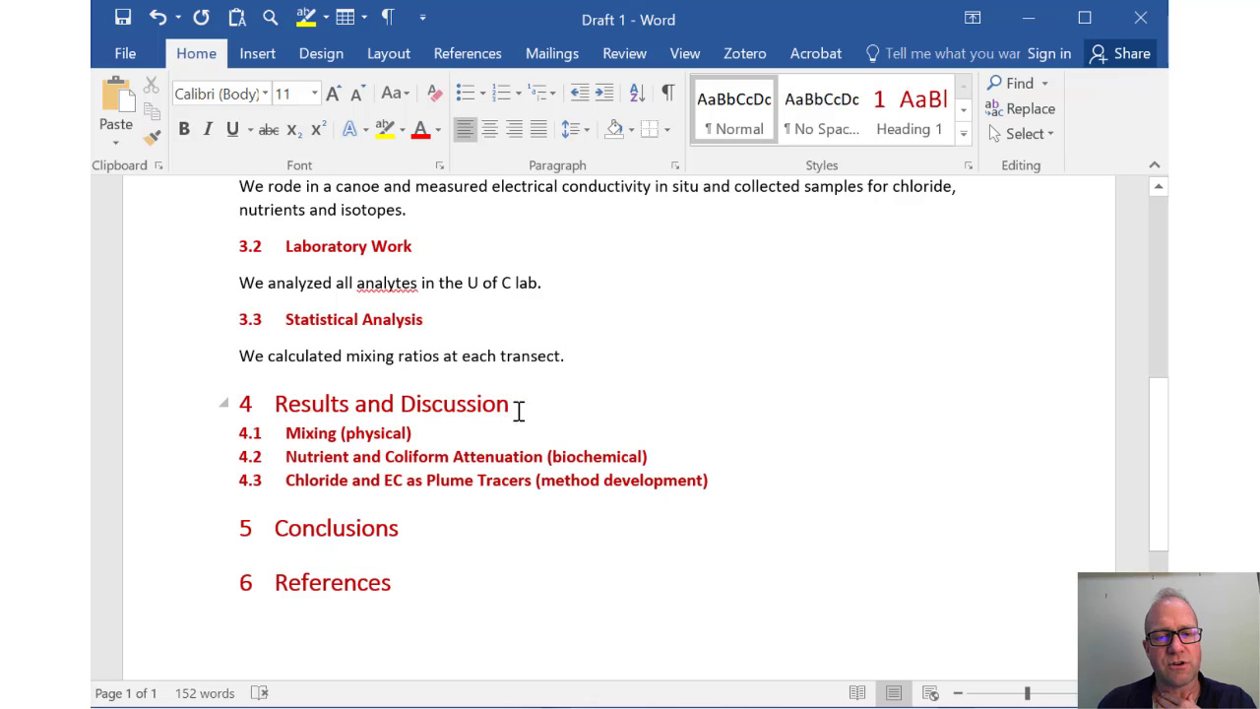
pyautogui.scroll(2, 512, 453)
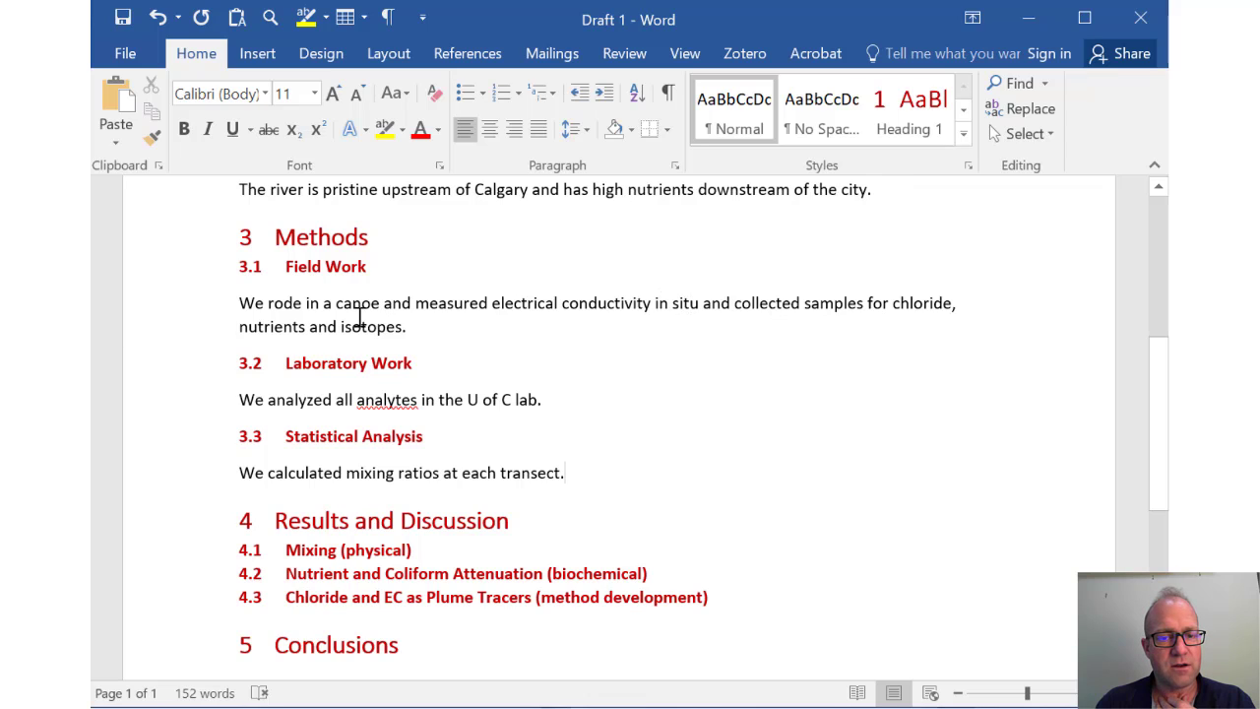
pyautogui.click(440, 329)
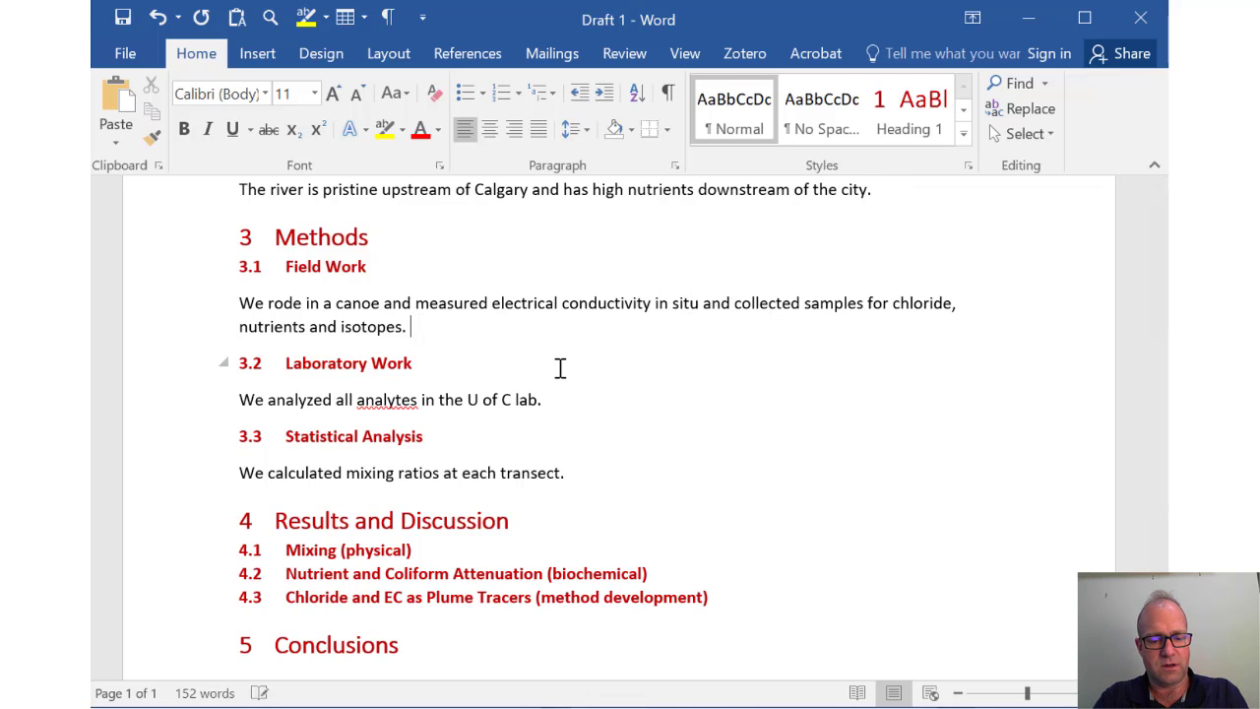
pyautogui.write('Each sample ')
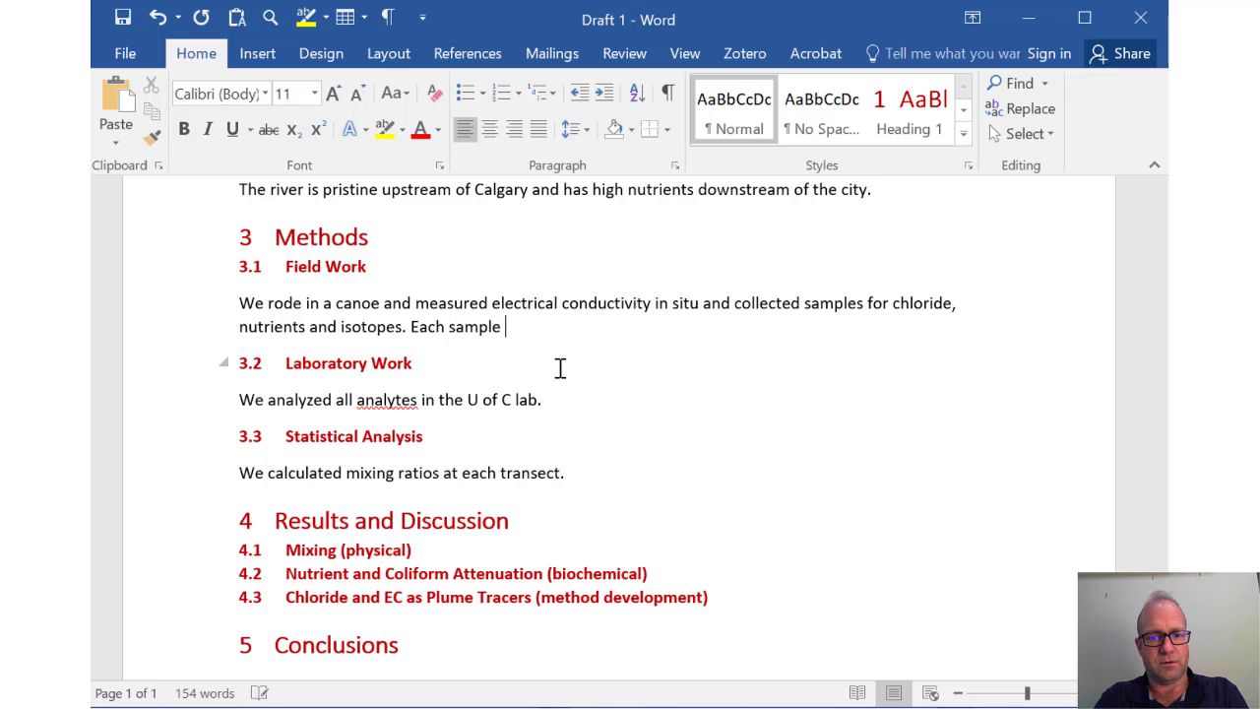
pyautogui.write('and meas')
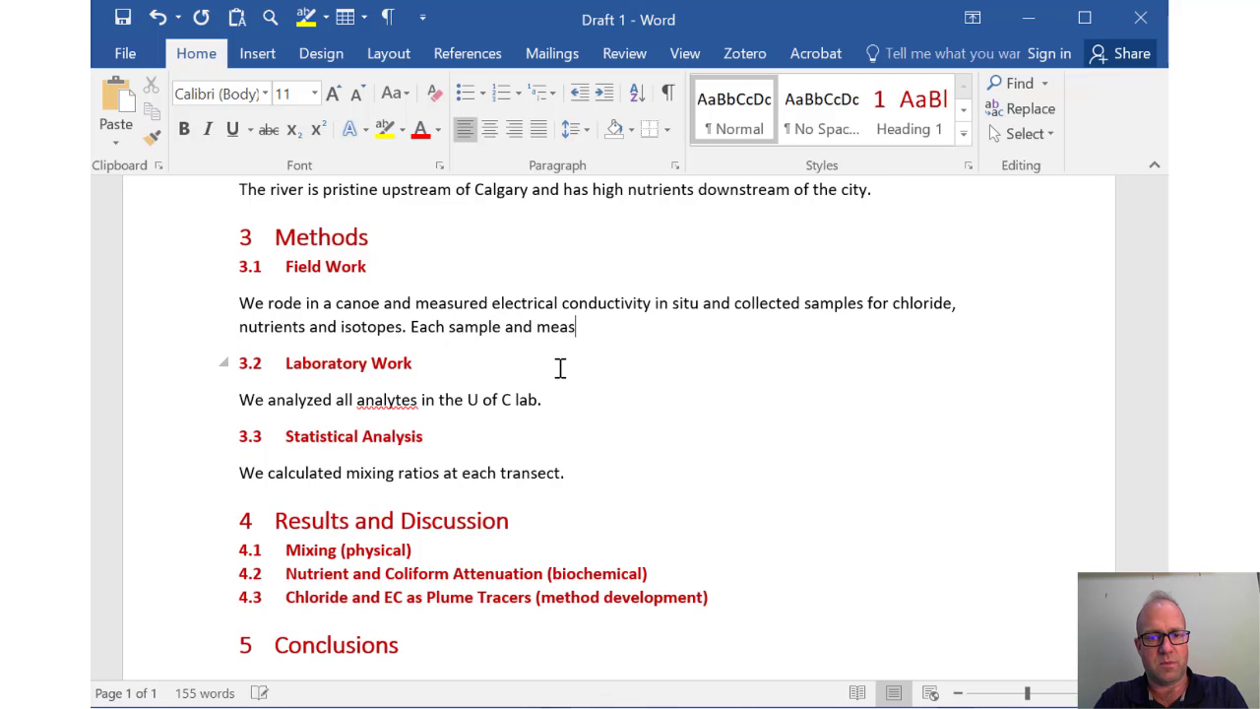
pyautogui.write('urement was ')
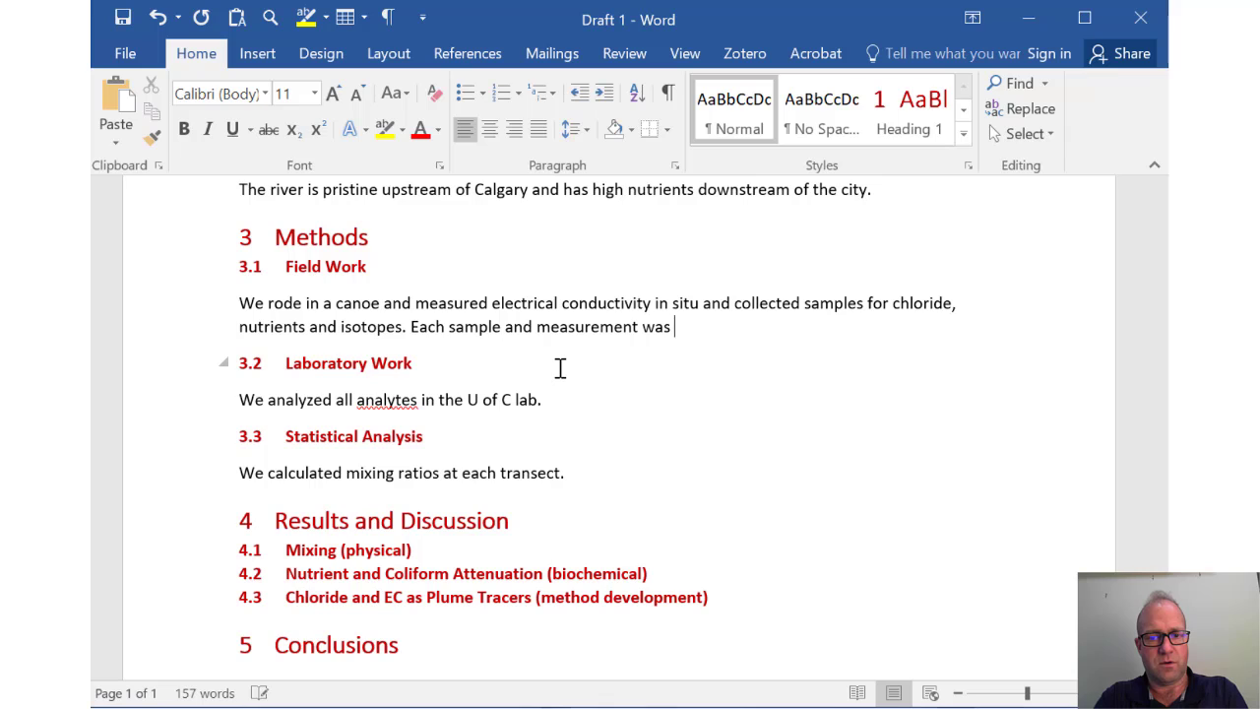
pyautogui.write('done at transects perpendicular to the rive')
pyautogui.press('BackSpace')
pyautogui.press('BackSpace')
pyautogui.write('ver flow p')
pyautogui.write('ath.')
pyautogui.press('Return')
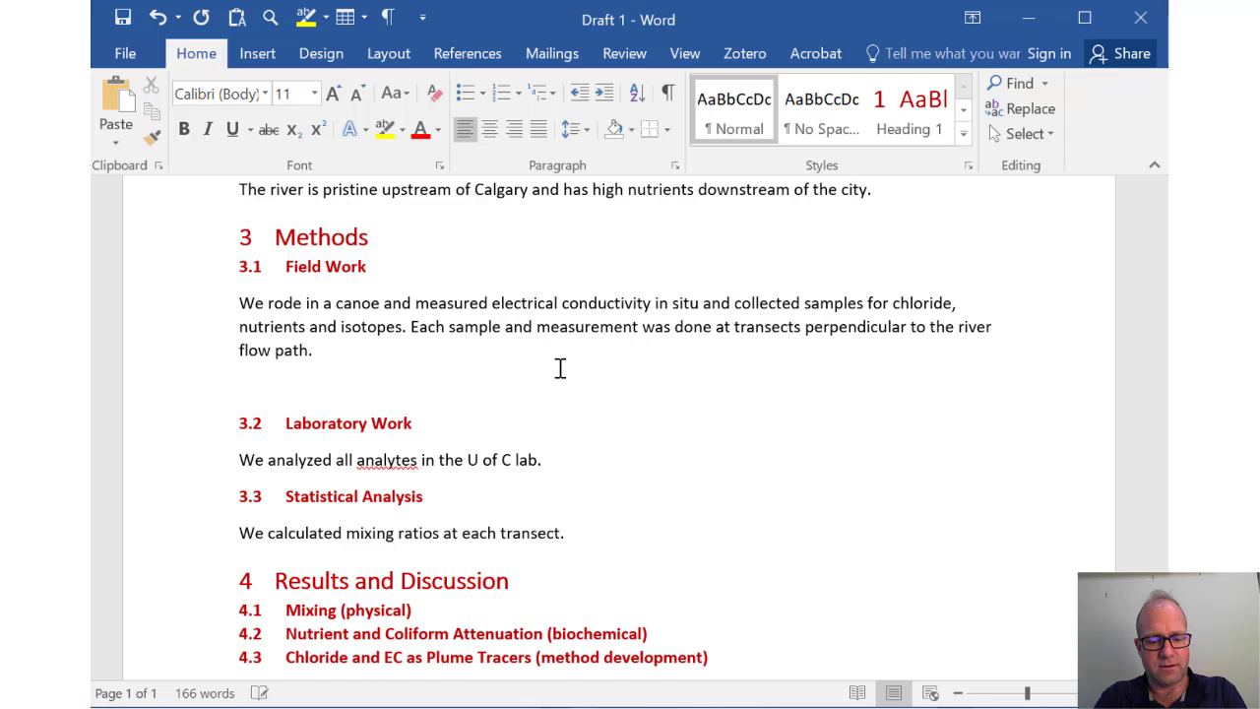
# Type 'Sampling was done at approximately river travel time.' as the new Field Work paragraph.
pyautogui.write('Sampling ')
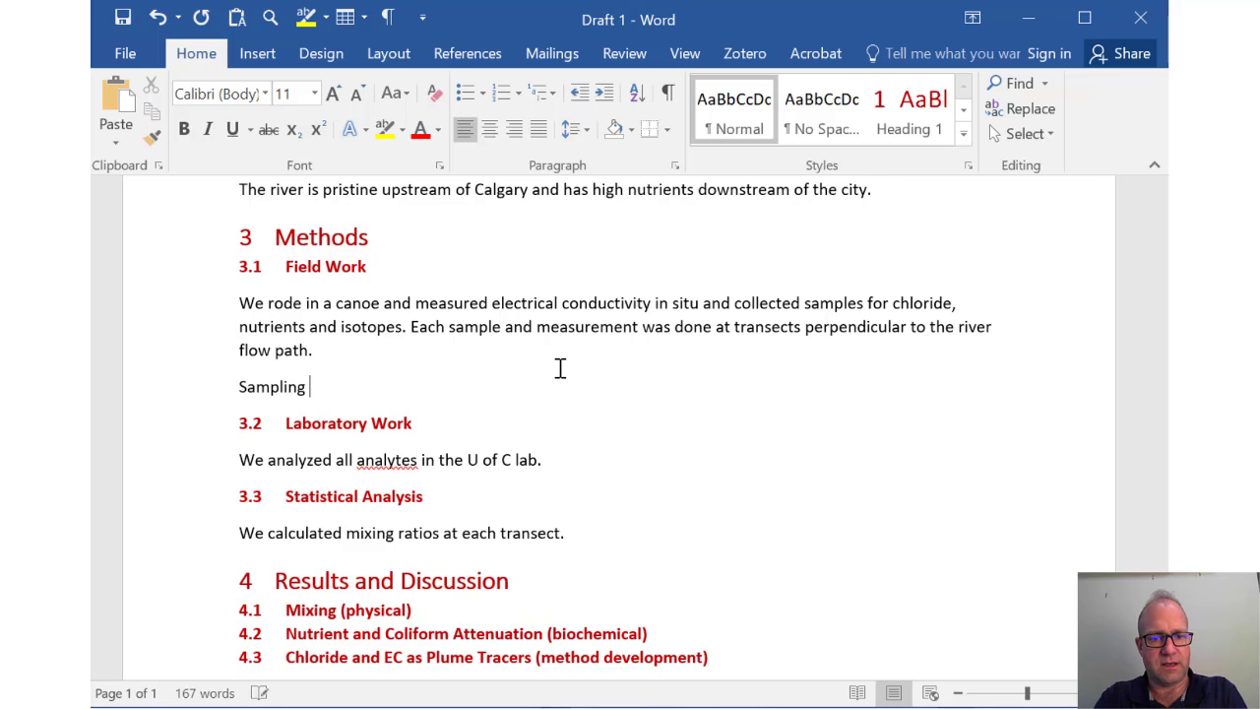
pyautogui.write('was done ')
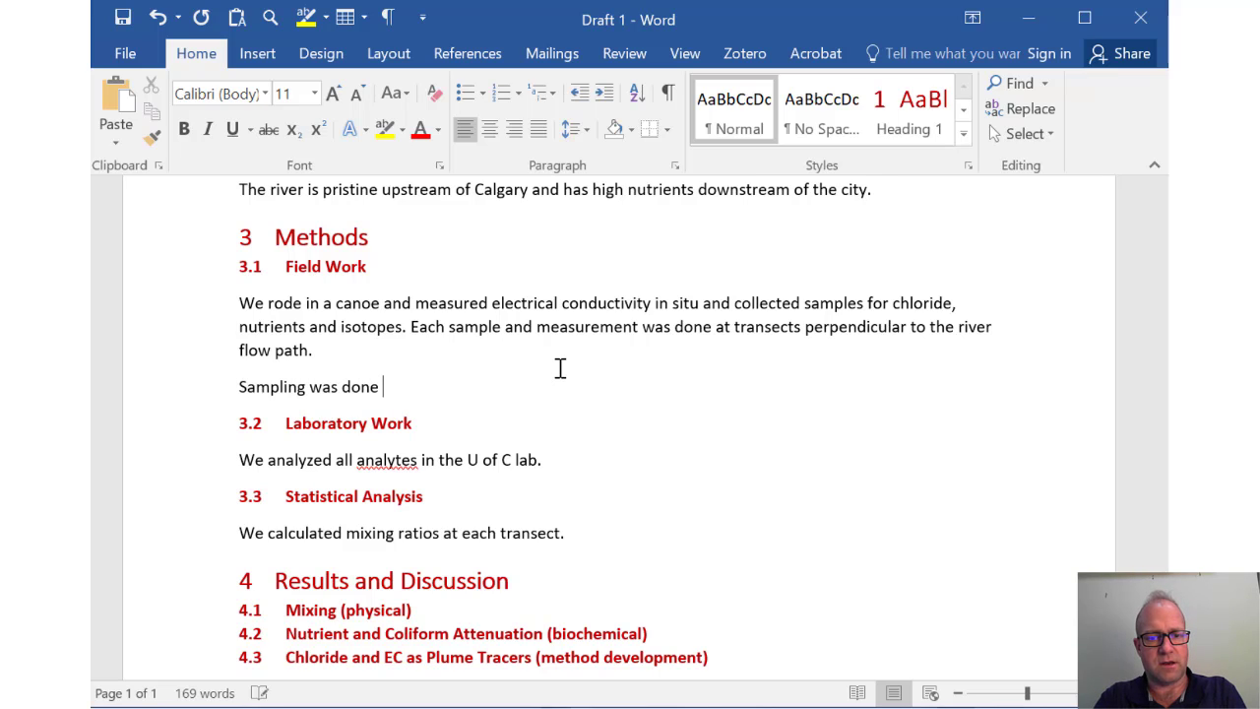
pyautogui.write('at appro')
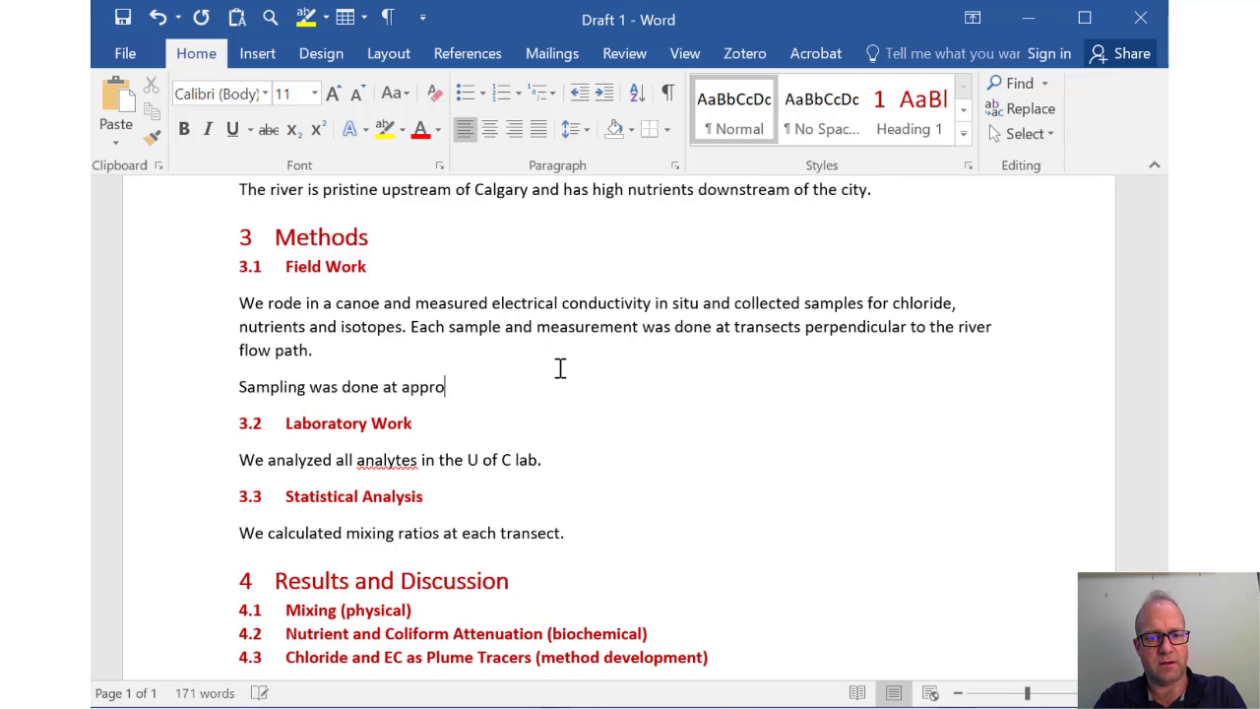
pyautogui.write('ximately ')
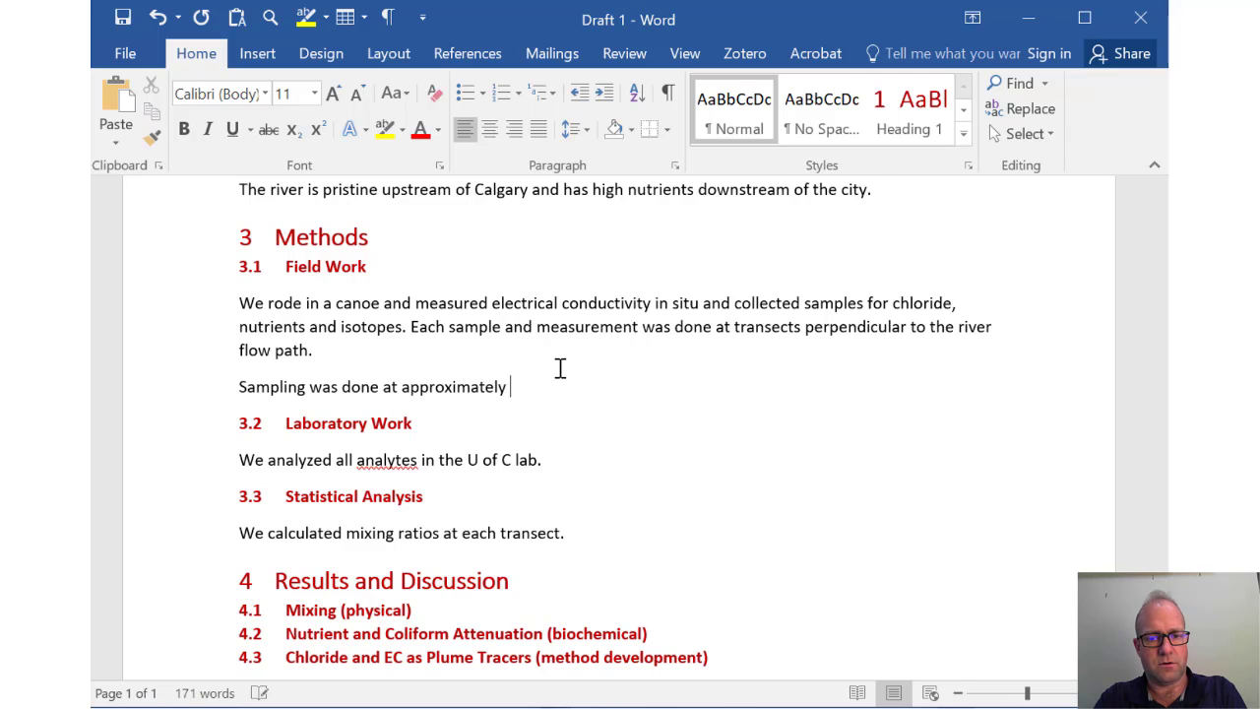
pyautogui.write('river travel time.')
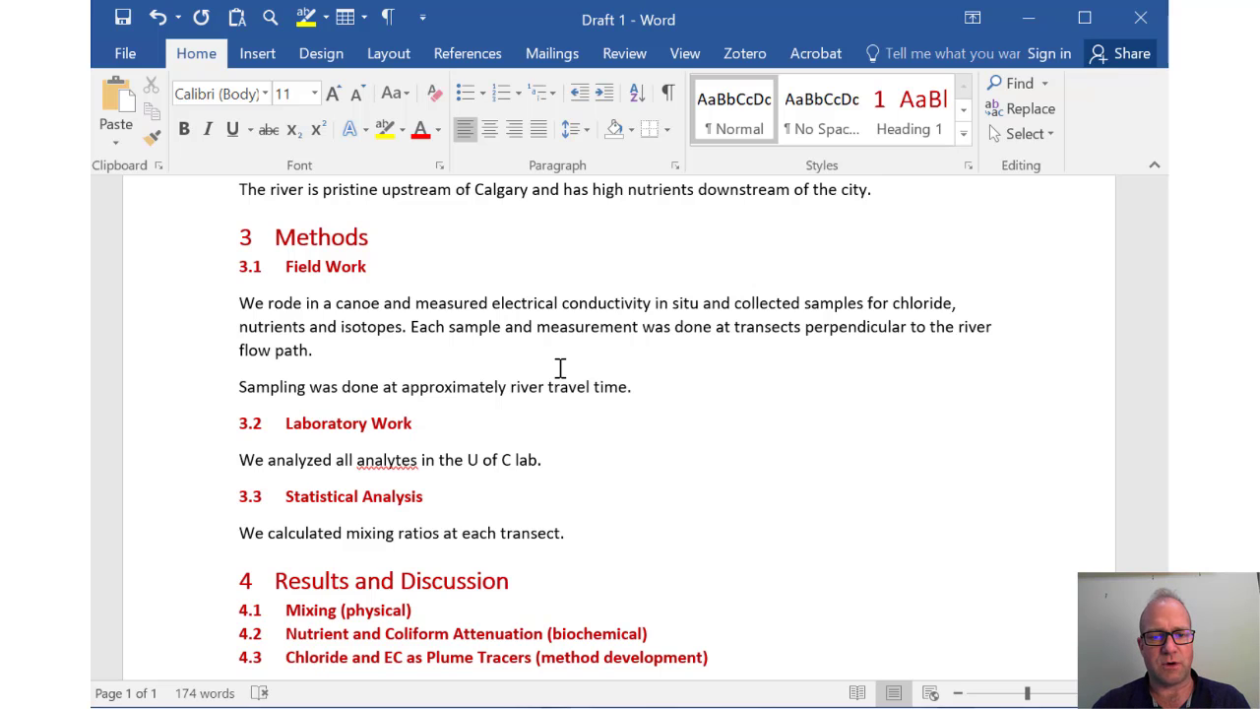
pyautogui.scroll(-3, 593, 471)
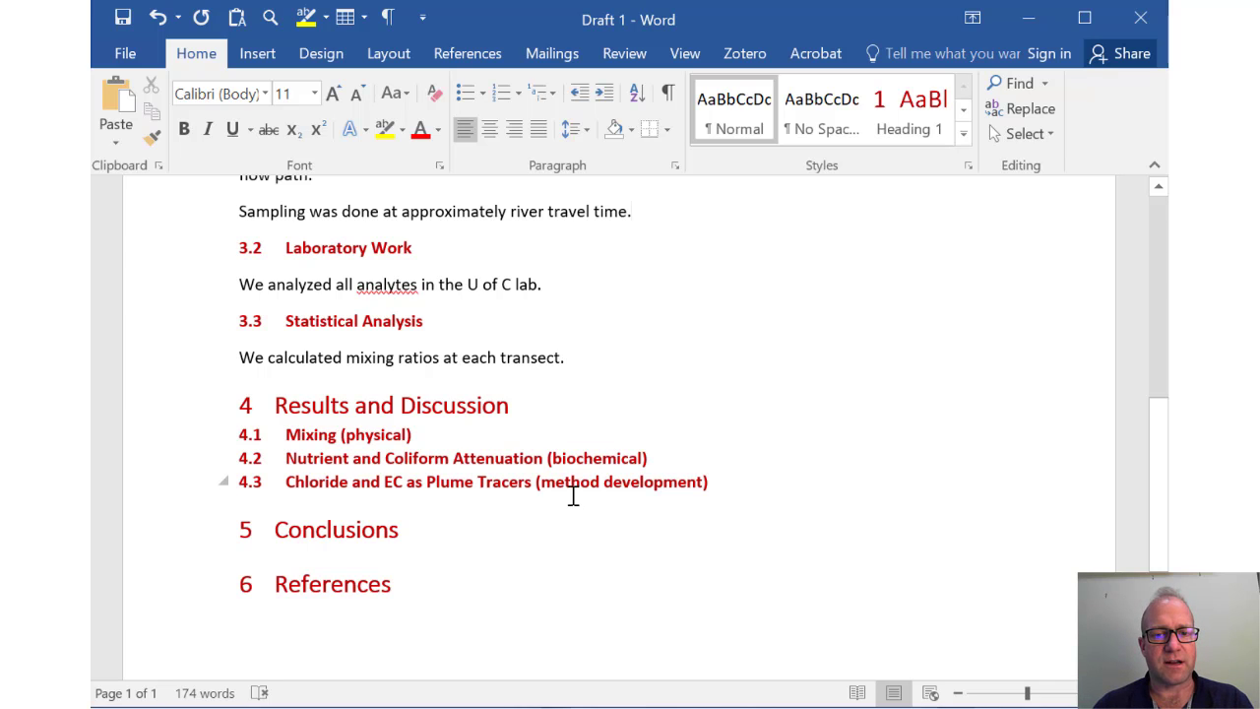
pyautogui.scroll(1, 573, 495)
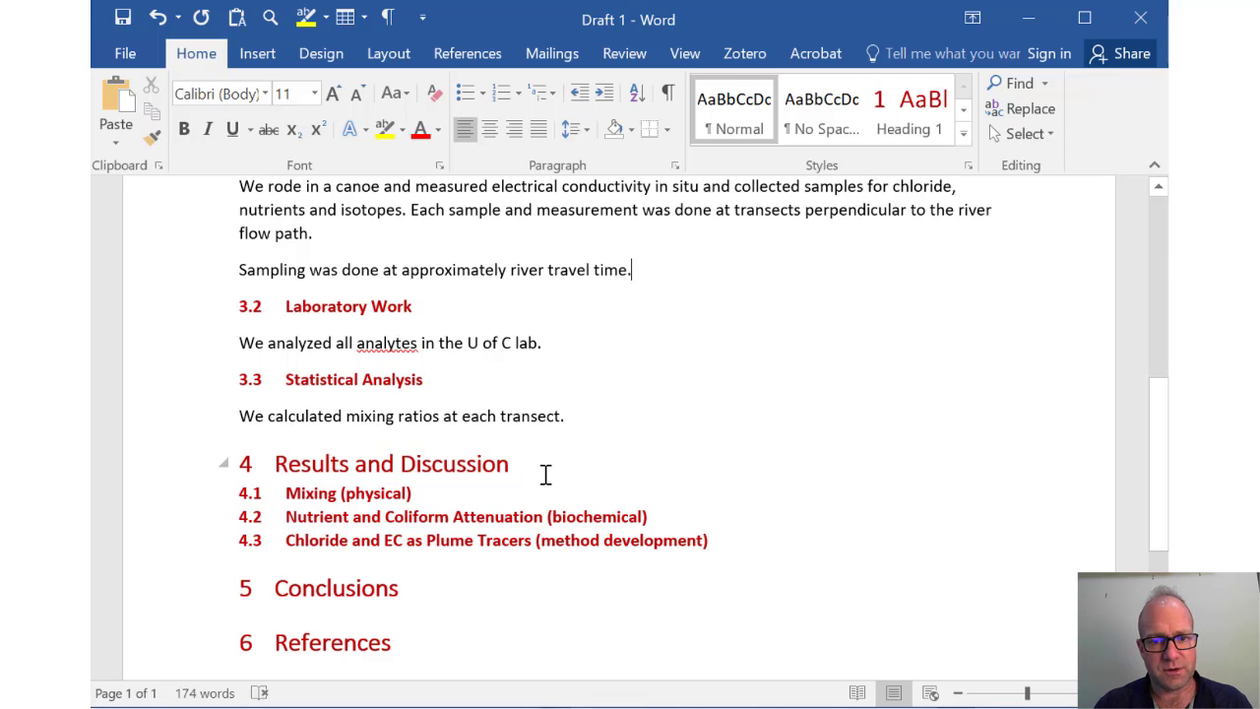
pyautogui.scroll(1, 546, 474)
pyautogui.scroll(-2, 545, 475)
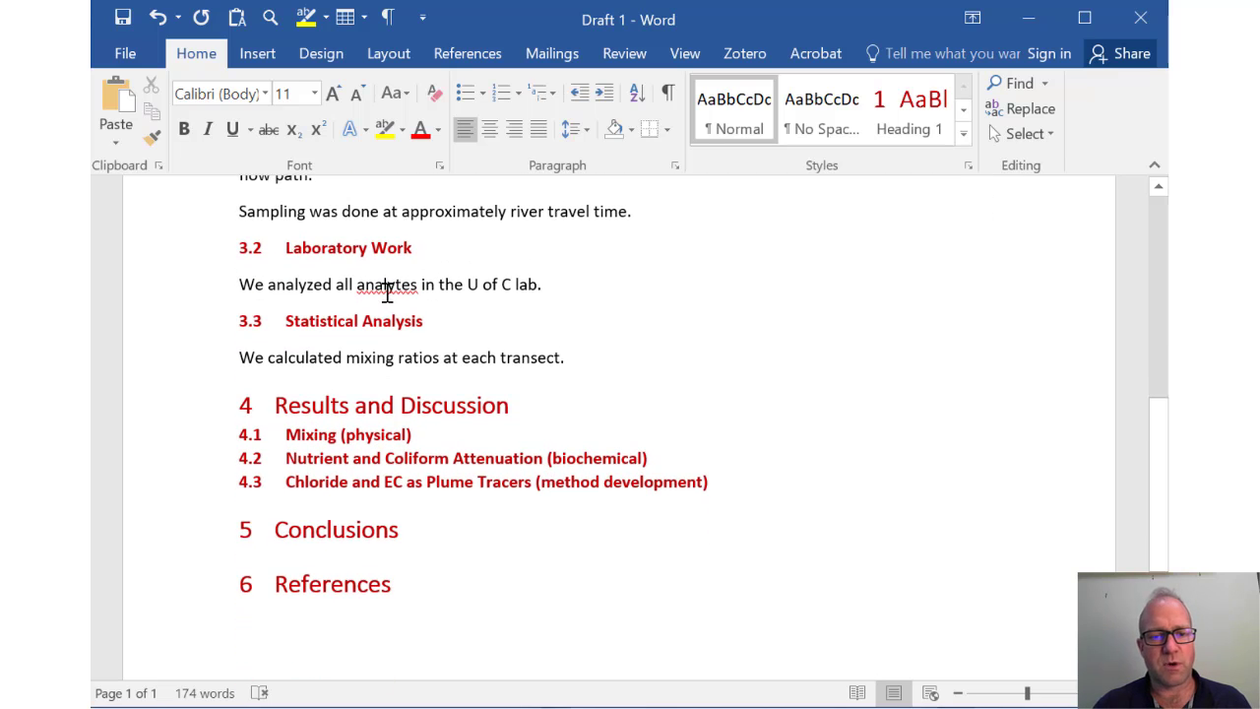
pyautogui.scroll(-1, 486, 452)
pyautogui.scroll(4, 596, 447)
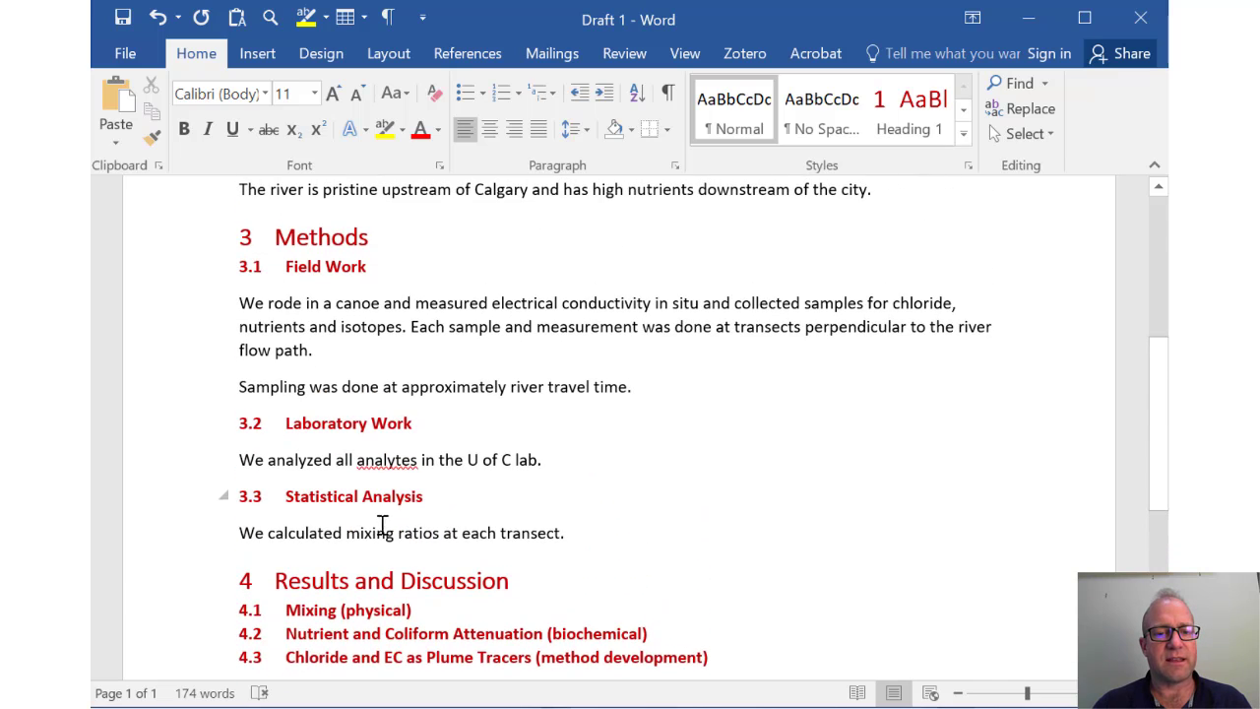
pyautogui.scroll(7, 373, 525)
pyautogui.scroll(-8, 368, 525)
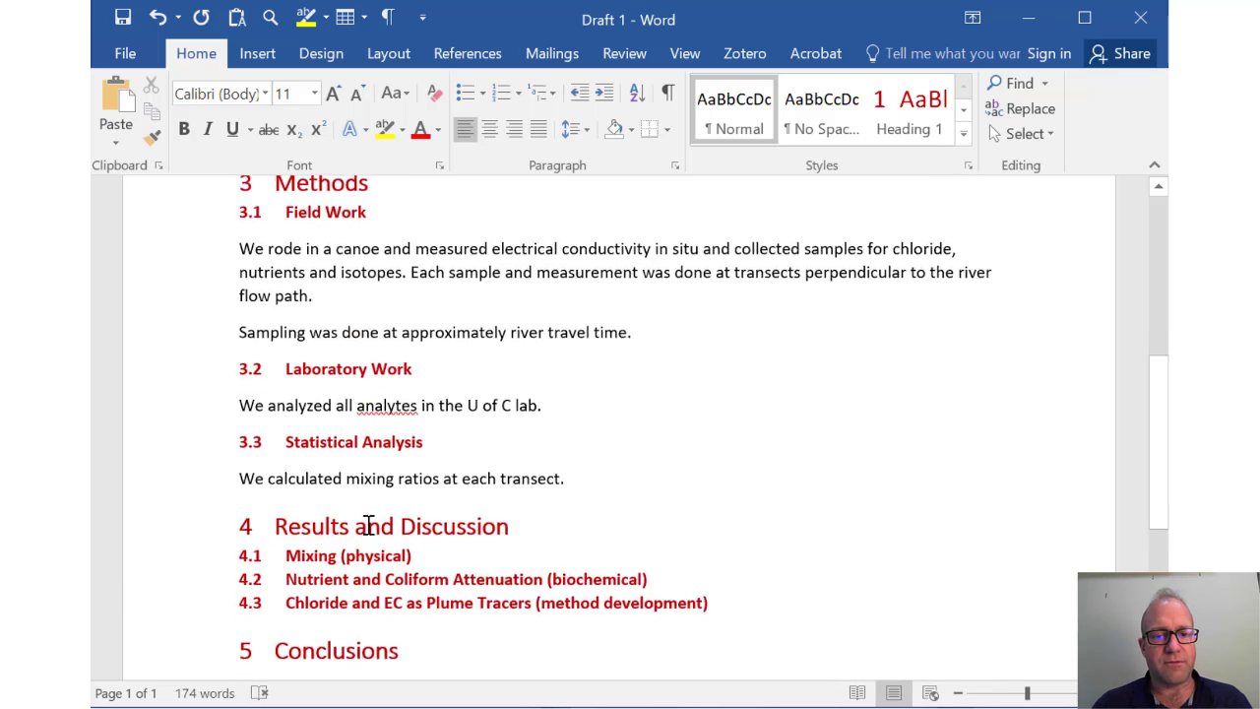
pyautogui.scroll(-1, 368, 524)
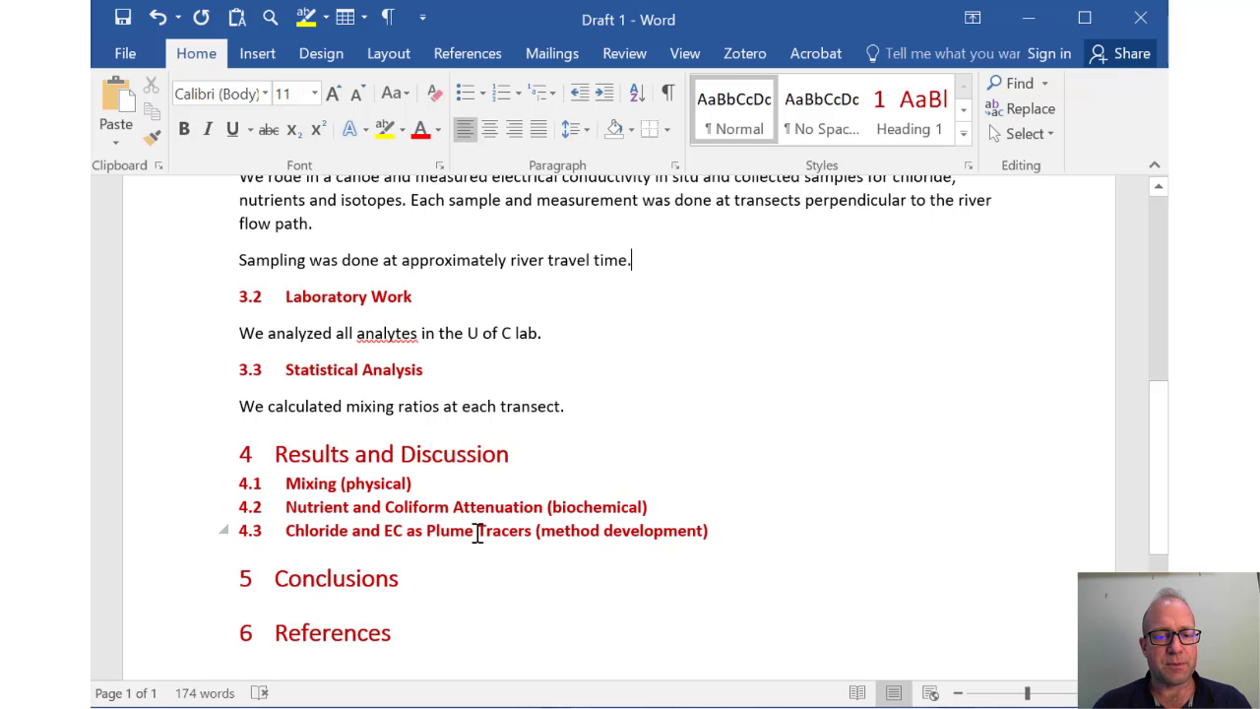
pyautogui.scroll(-3, 444, 600)
pyautogui.scroll(3, 444, 599)
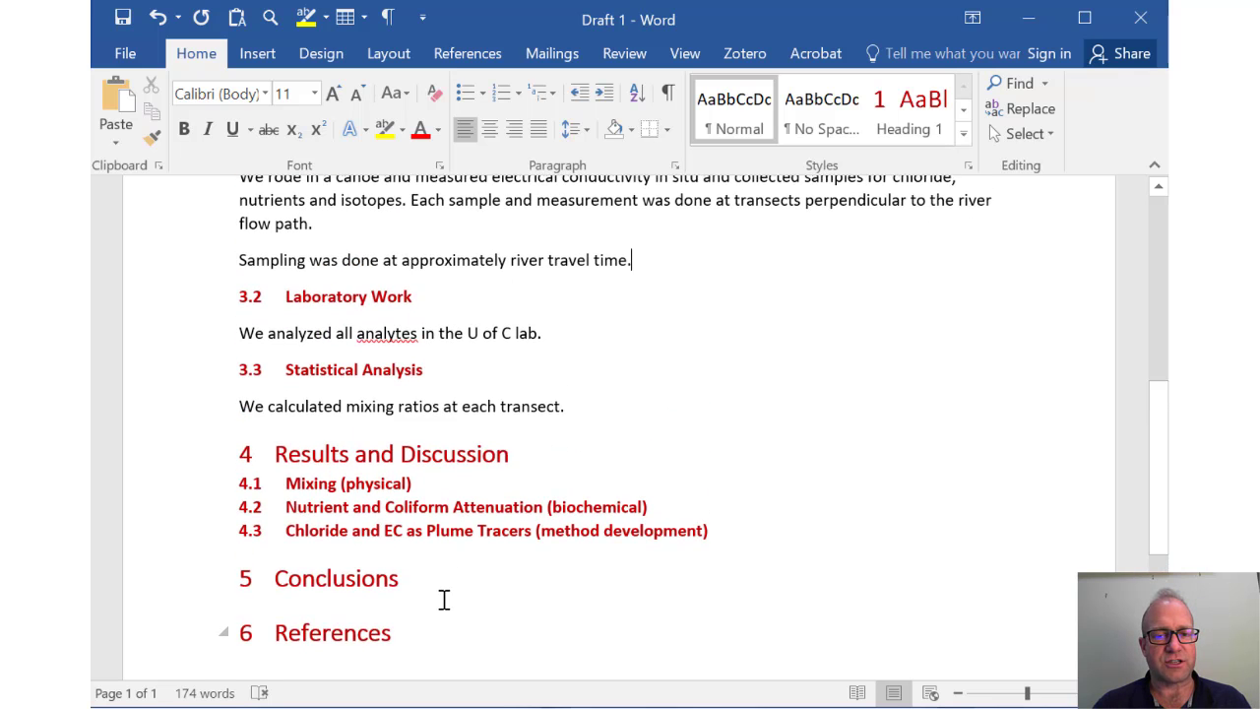
pyautogui.scroll(10, 444, 600)
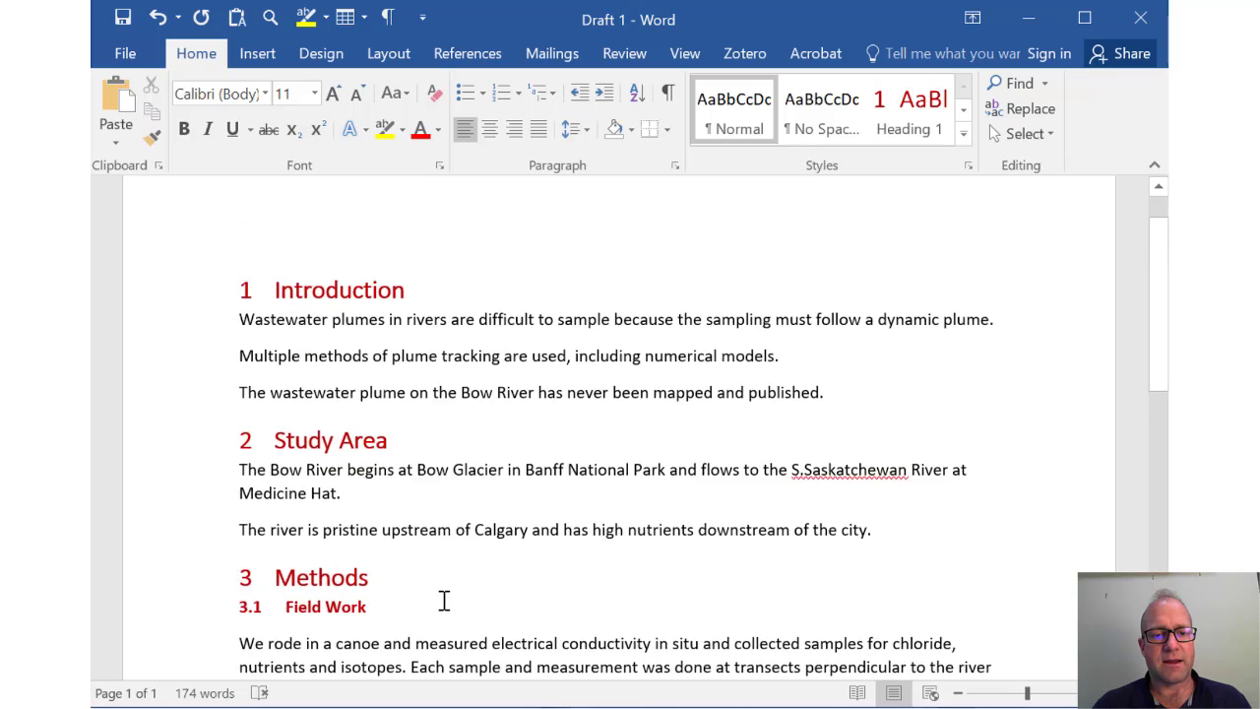
pyautogui.scroll(1, 444, 600)
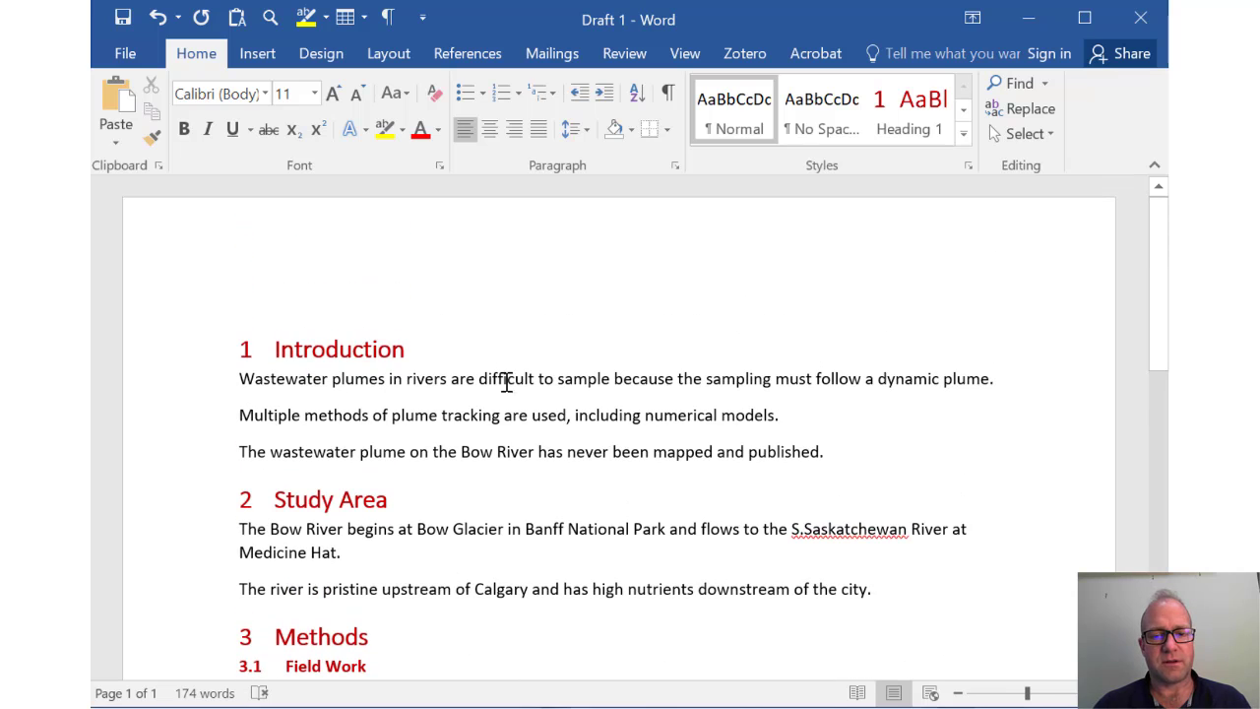